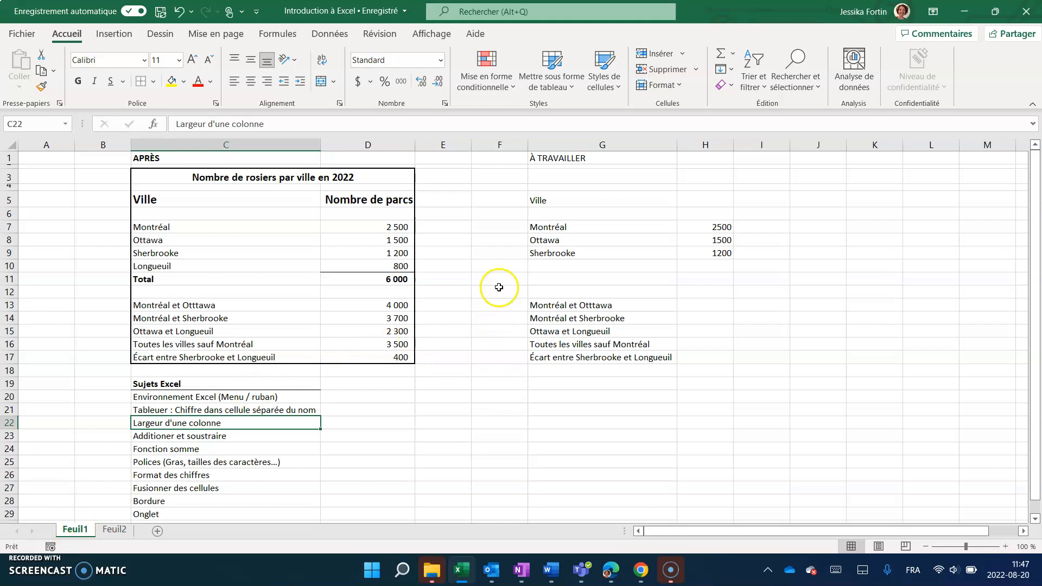
- Examine how the cell reference follows the selection across cells such as A1, A3, A5, B5 and F7
left_click(48, 162)
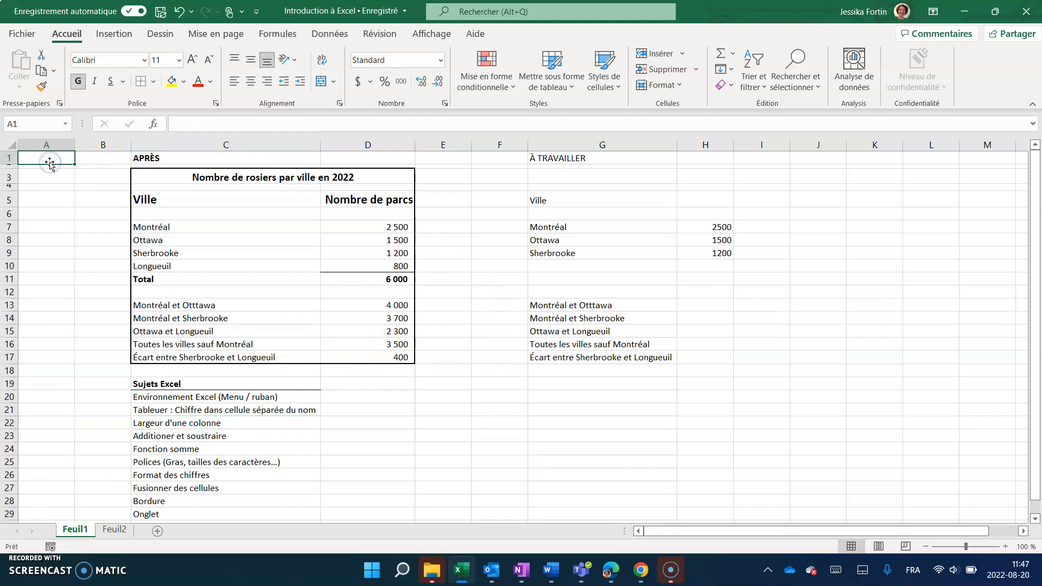
left_click(50, 164)
left_click(49, 176)
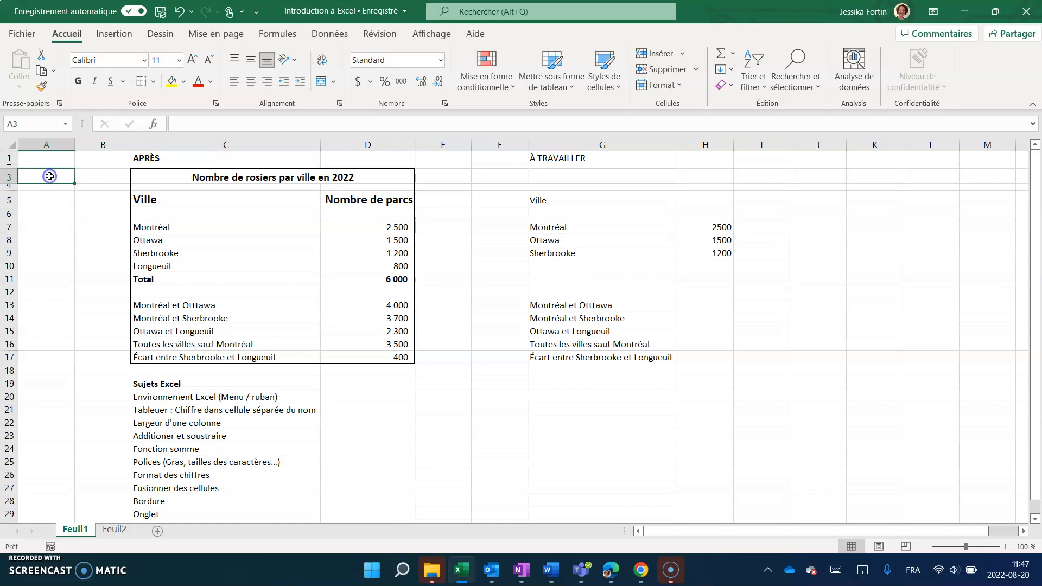
left_click(50, 186)
left_click(49, 201)
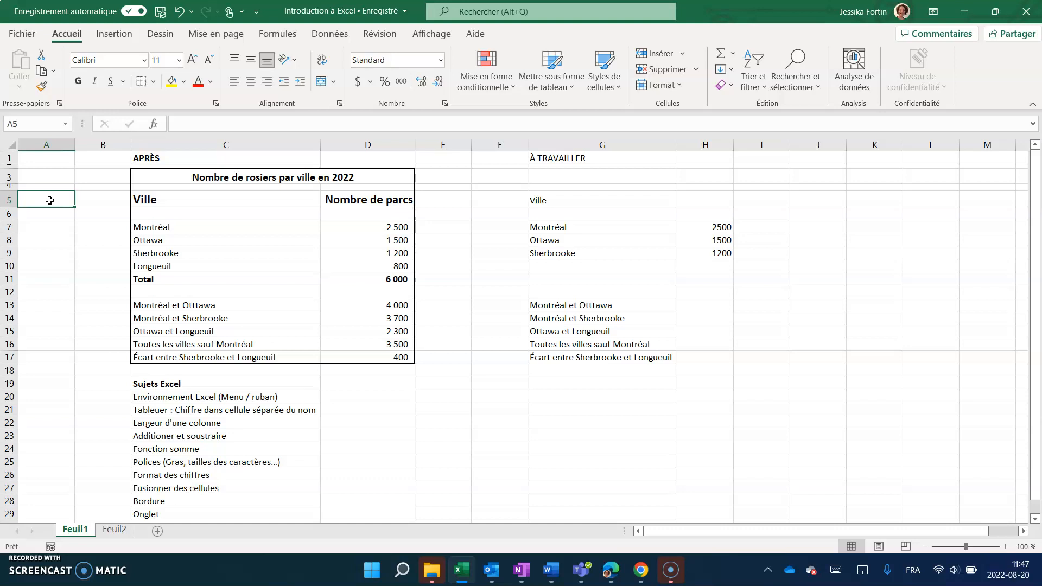
left_click(89, 199)
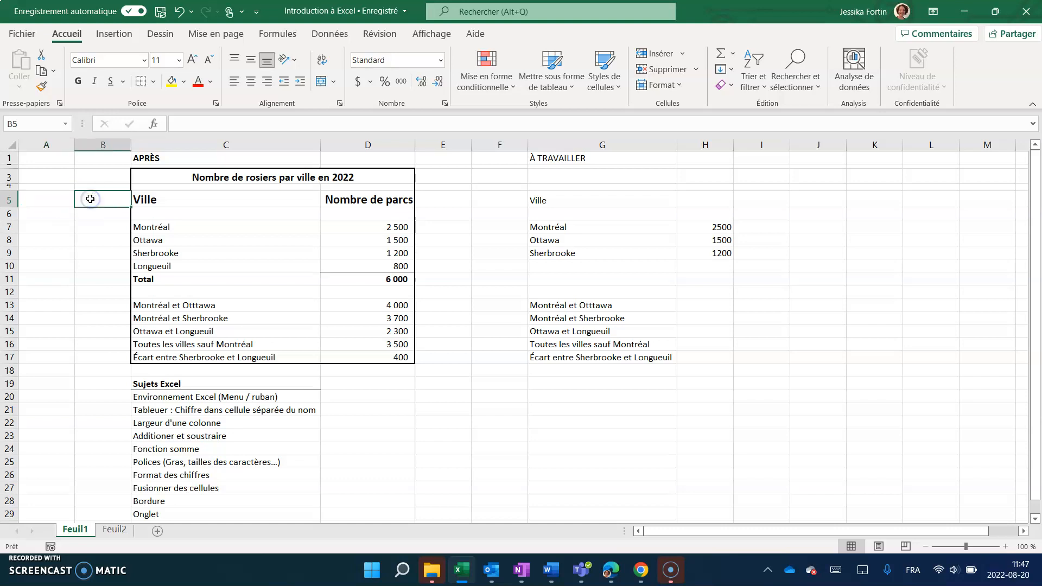
left_click(46, 155)
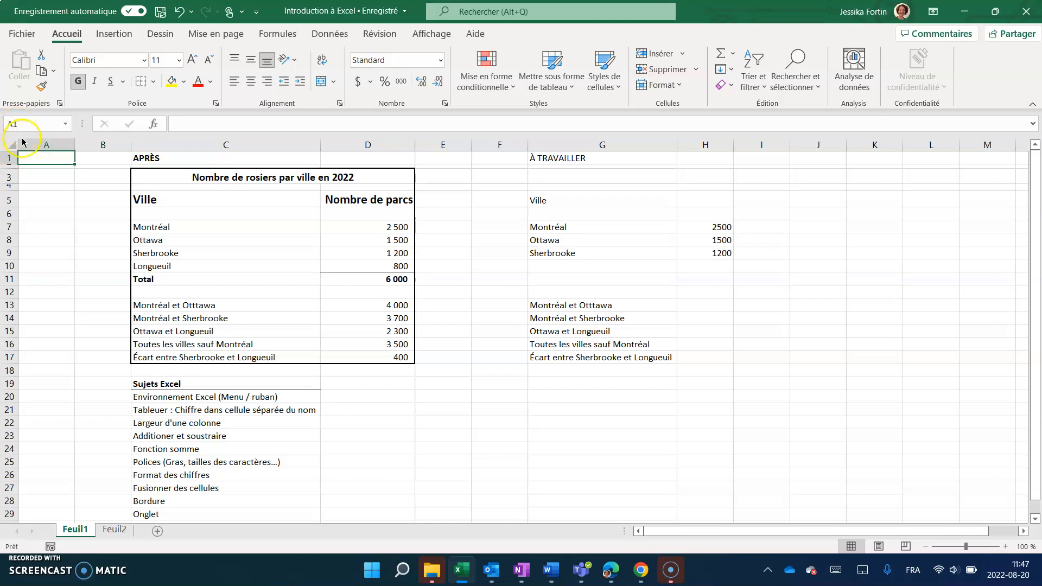
left_click(38, 176)
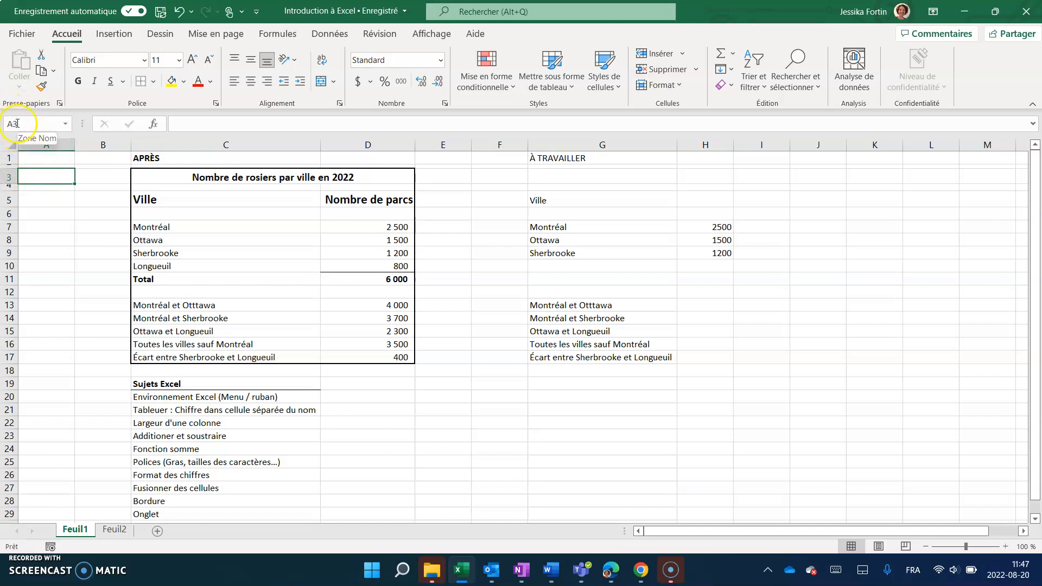
left_click(495, 237)
left_click(492, 224)
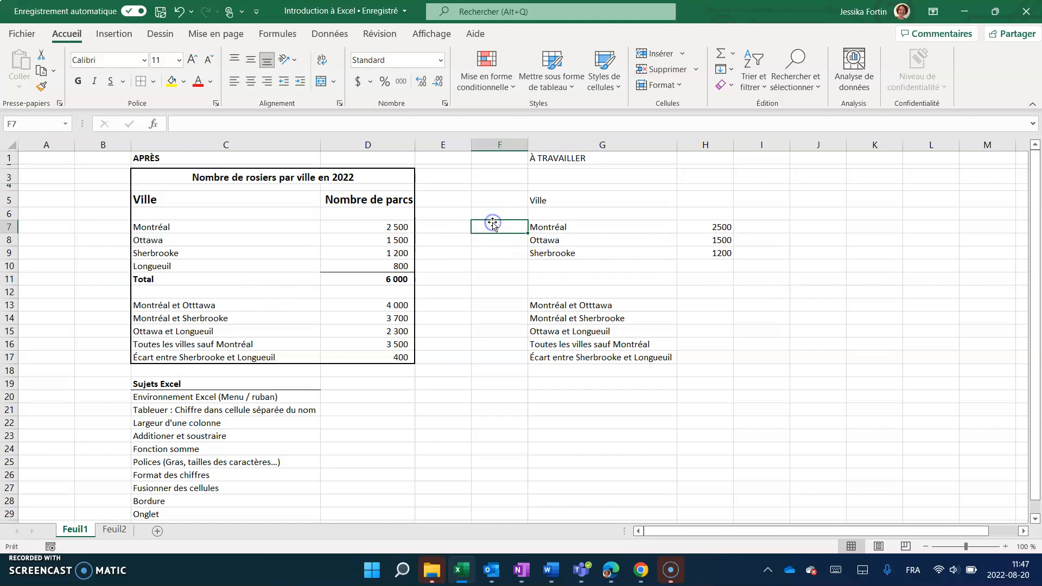
- Enter the text "Allo" in cell L8 and the number 10 in cell L13
left_click(905, 243)
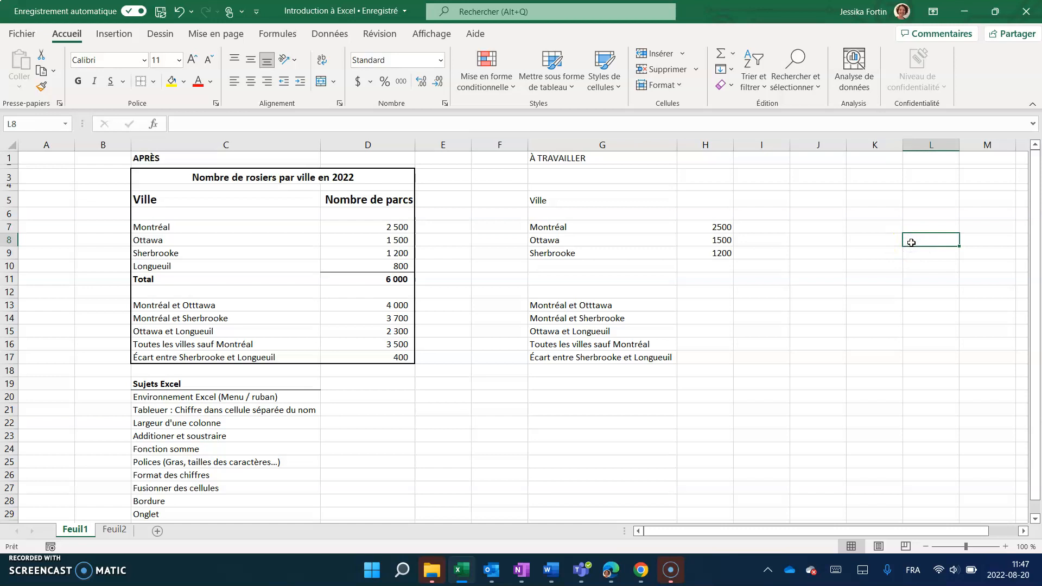
type("Allo")
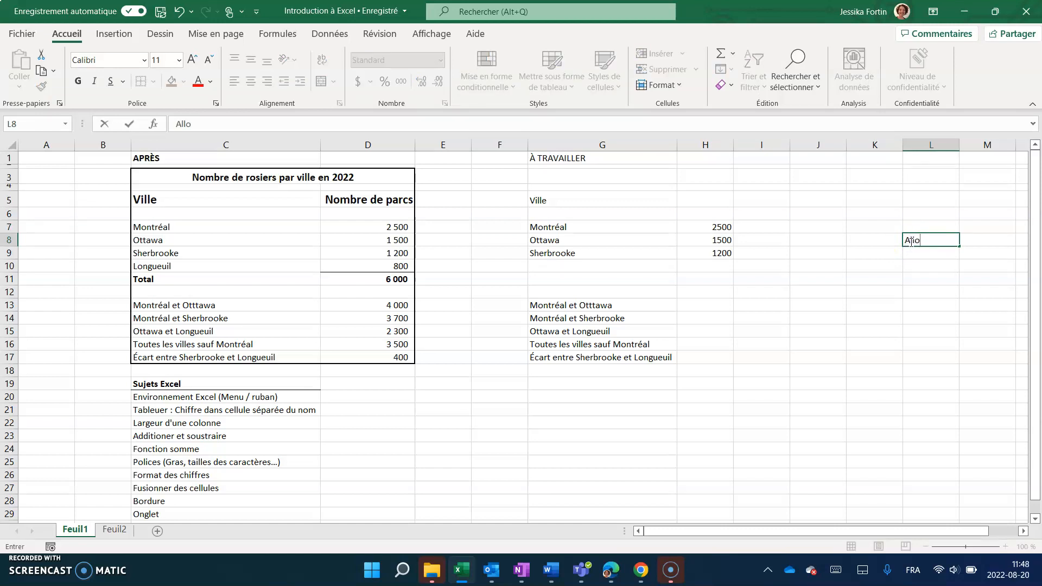
left_click(919, 308)
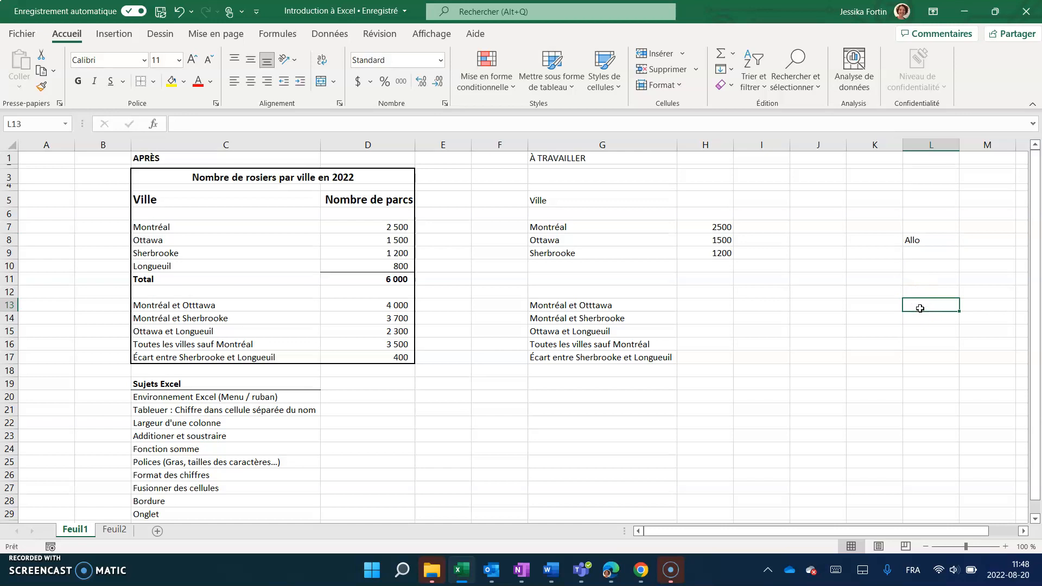
type("10")
key("Return")
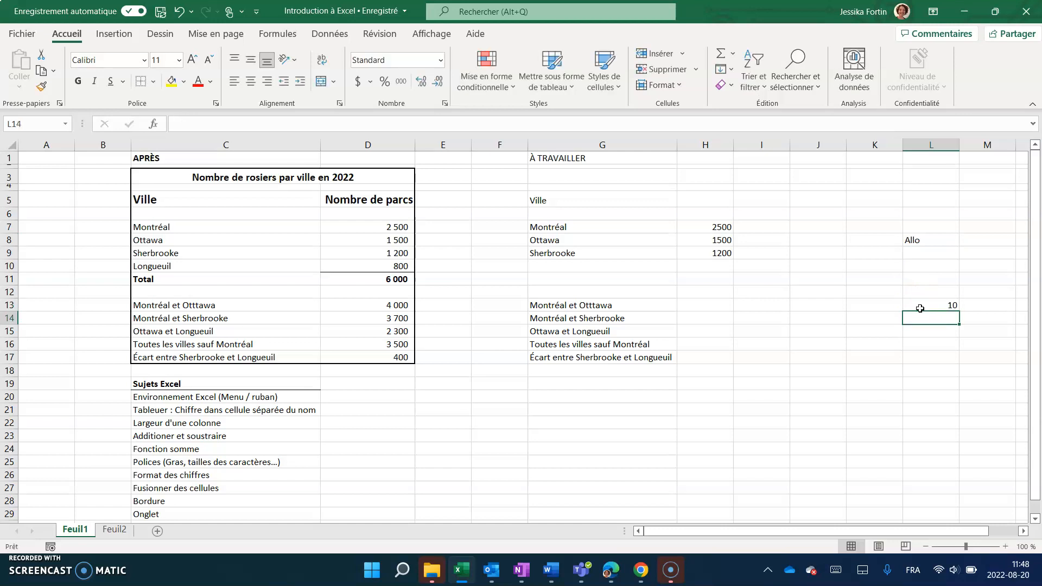
- Clear the contents of cells L8 and L13
left_click(932, 237)
key("Delete")
left_click(934, 297)
key("Delete")
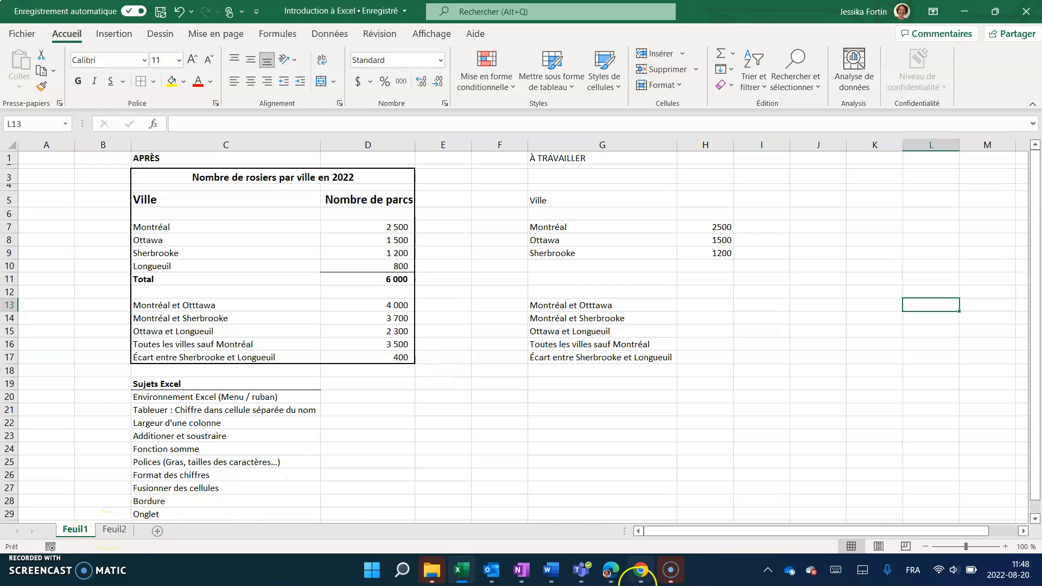
- Switch to Chrome to look through a few open web pages, including the Fizz sign-up page, and return to the Excel workbook
left_click(642, 576)
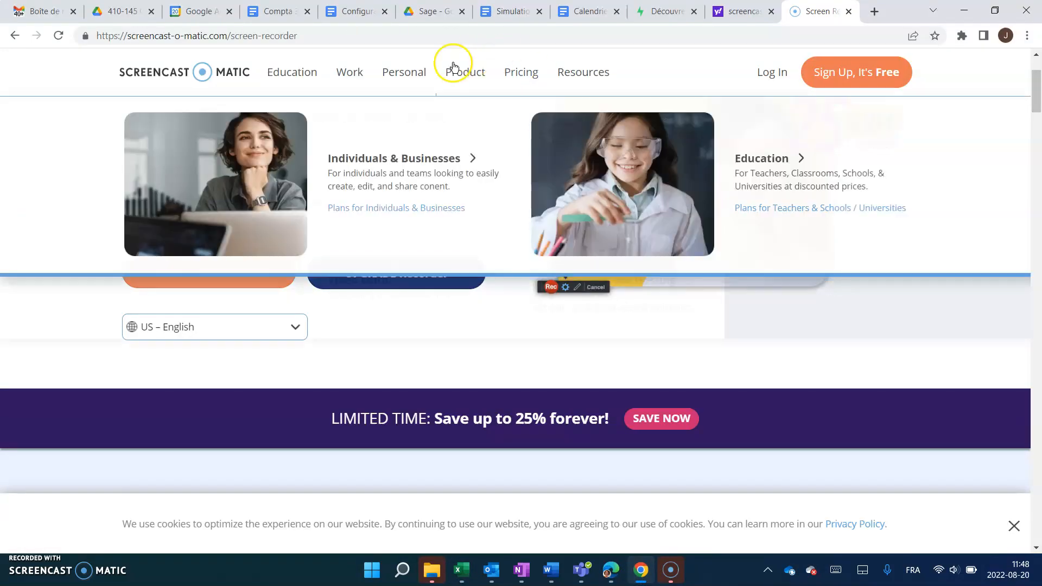
left_click(578, 10)
left_click(647, 19)
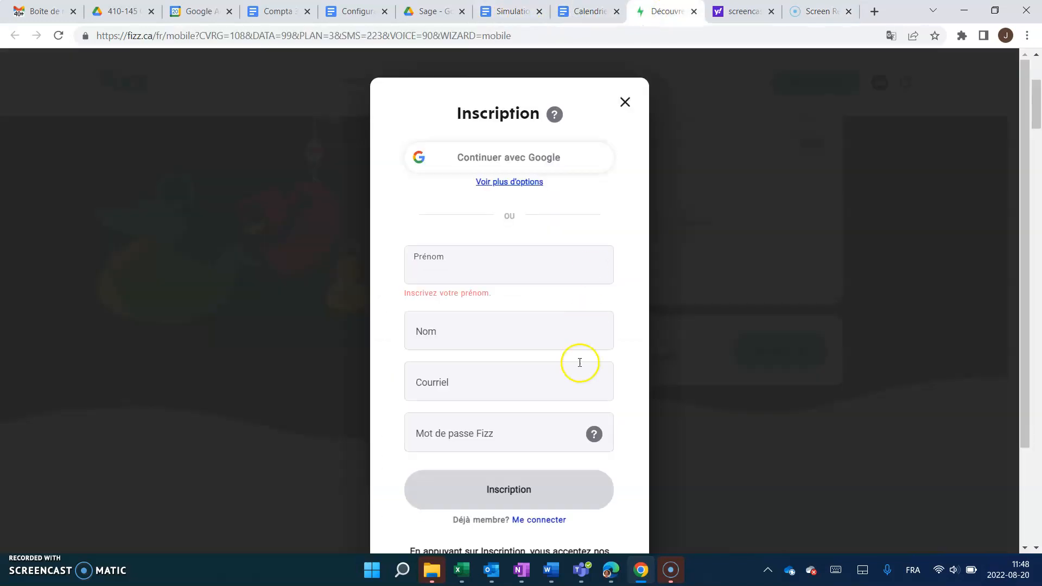
left_click(470, 569)
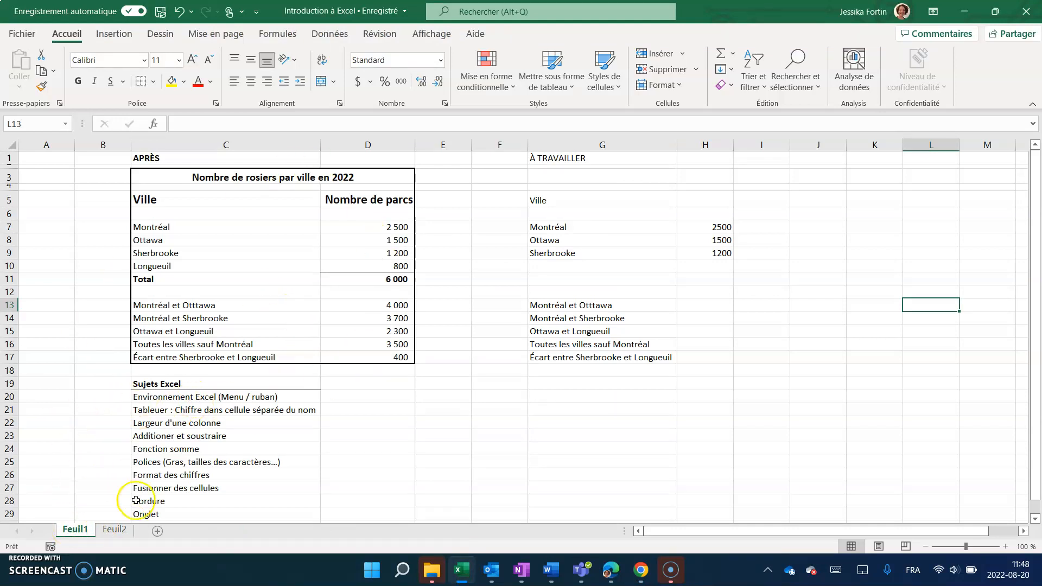
- View sheet Feuil2, add a new worksheet after it and return to Feuil1
left_click(115, 529)
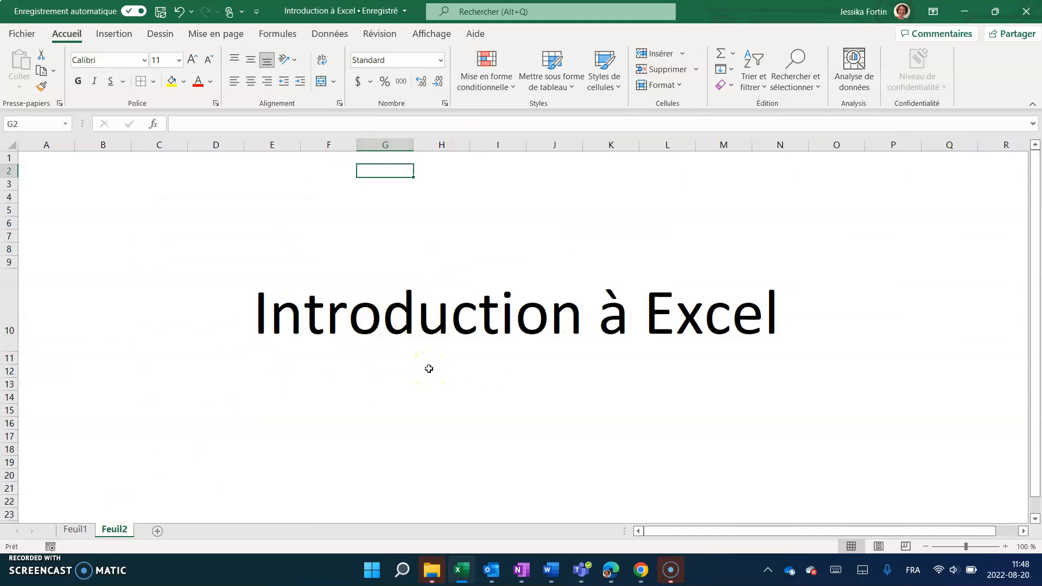
left_click(157, 531)
left_click(76, 530)
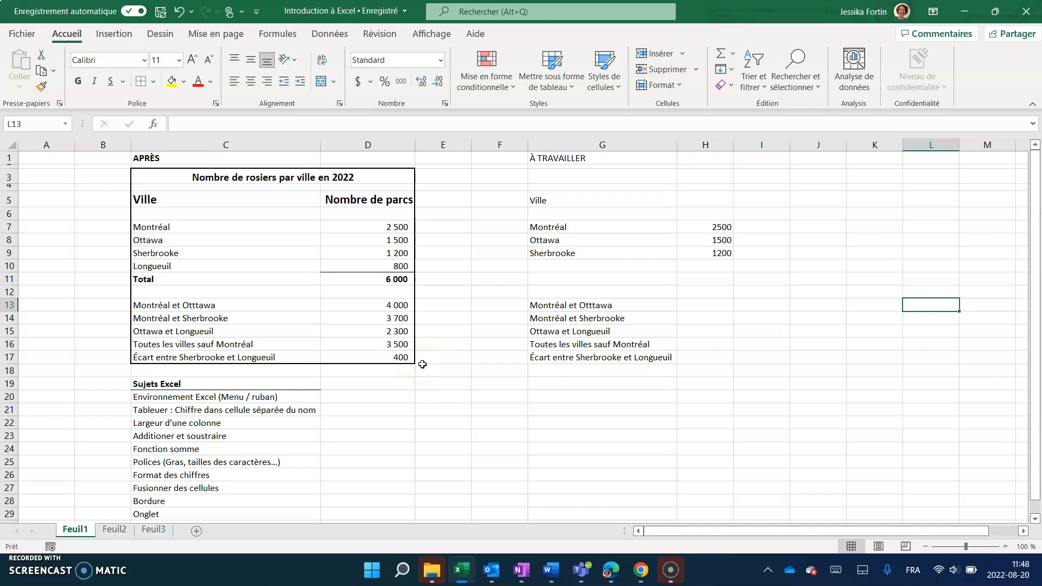
- Inspect the Montréal name cell, its separate number cell and the "Nombre de parcs" heading in the APRÈS table
left_click(237, 228)
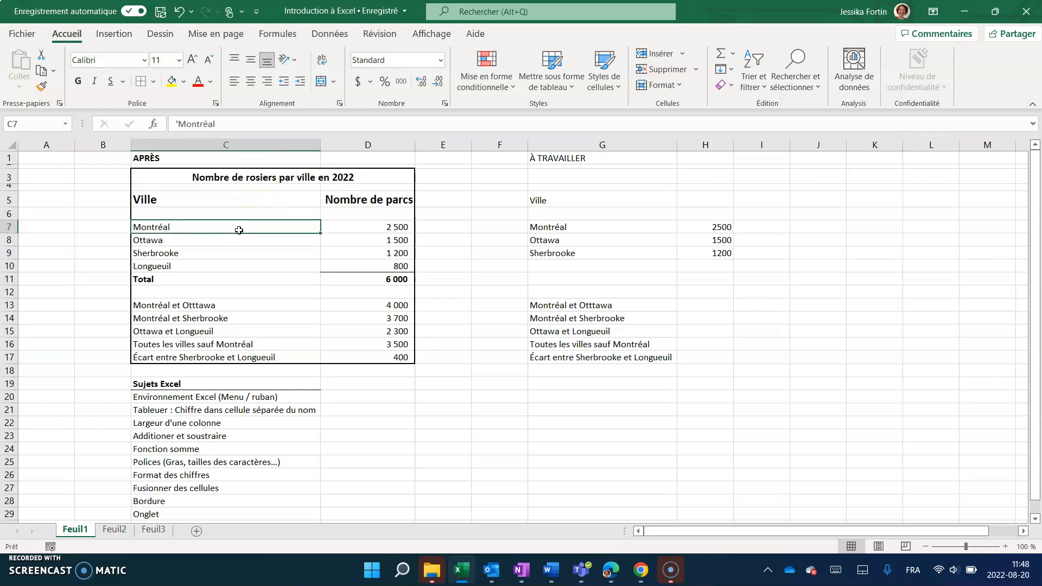
left_click(366, 224)
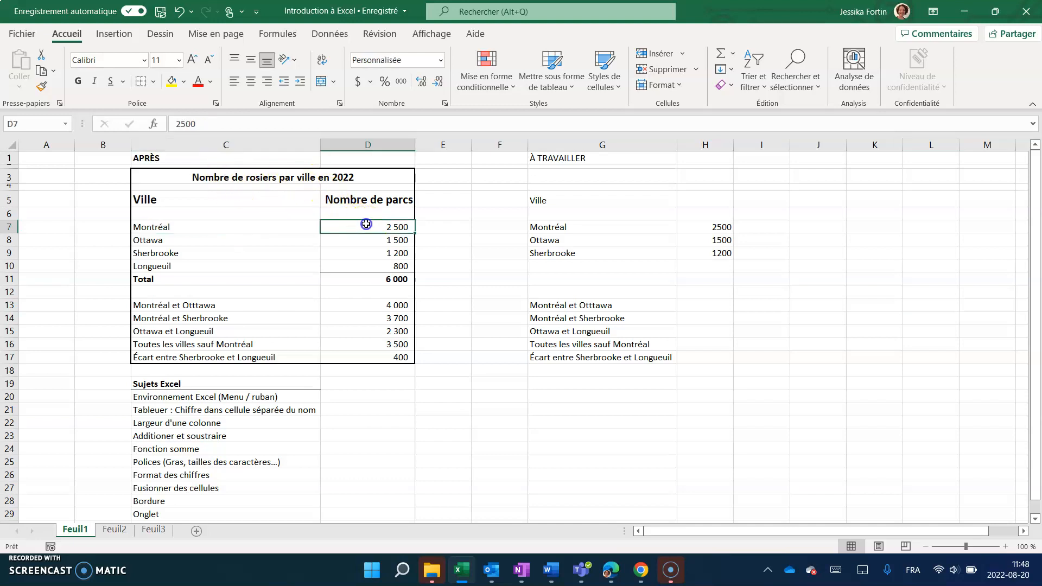
left_click(276, 227)
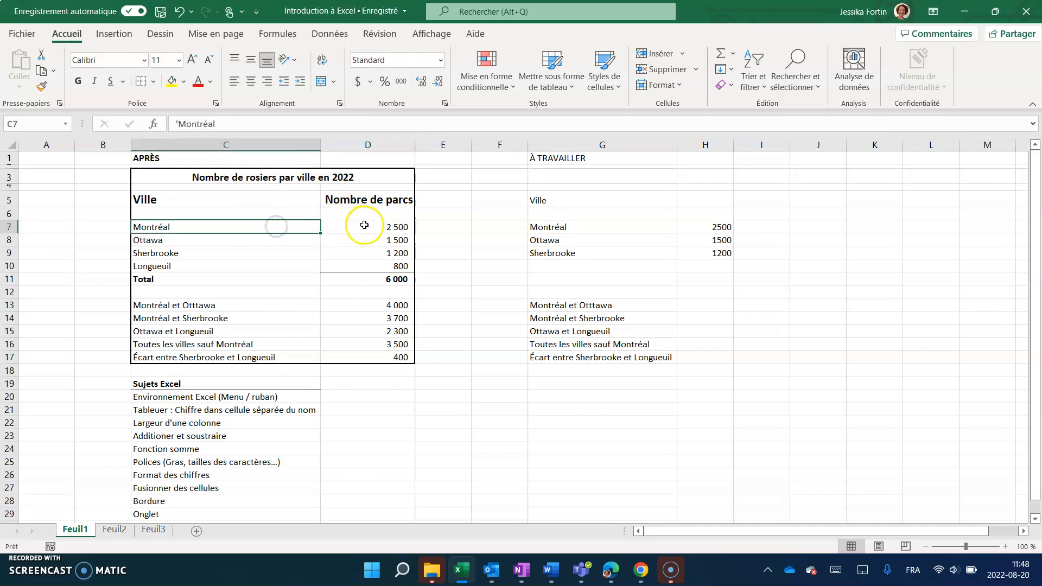
left_click(345, 202)
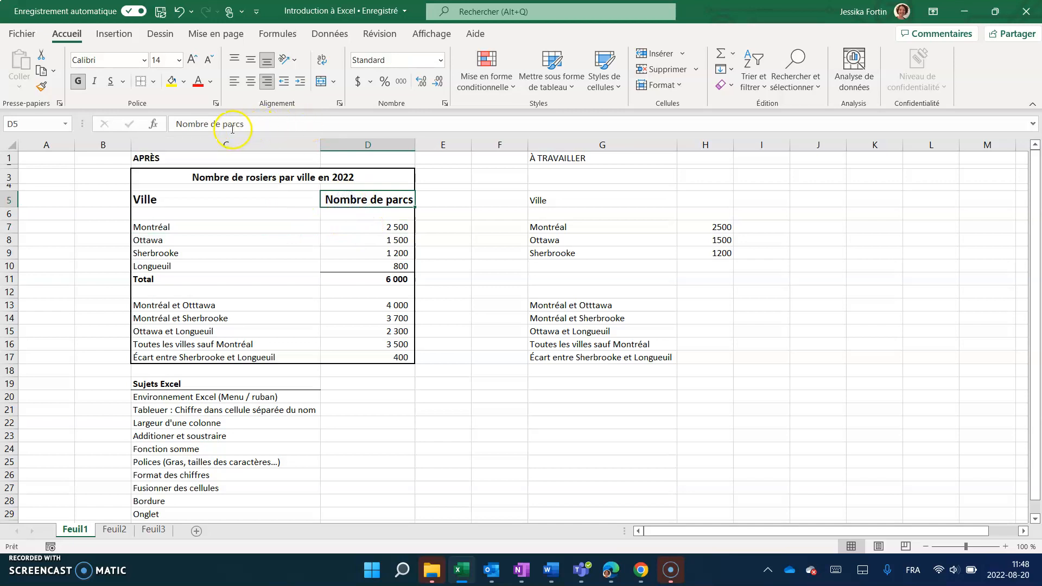
- Change the APRÈS table's title in C3 to "Nombre de parcs par ville en 2022"
left_click(255, 178)
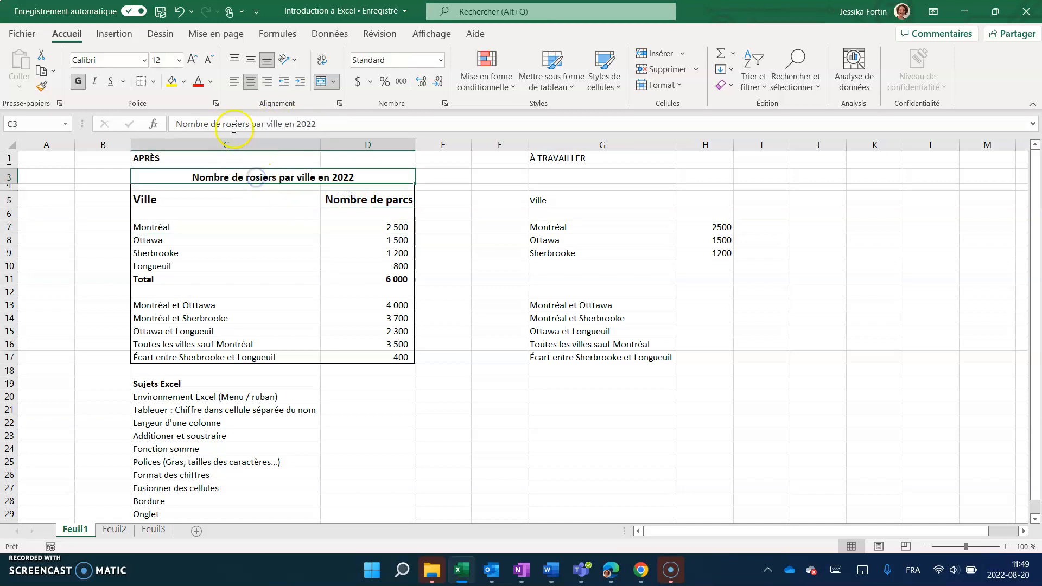
left_click_drag(251, 125, 223, 125)
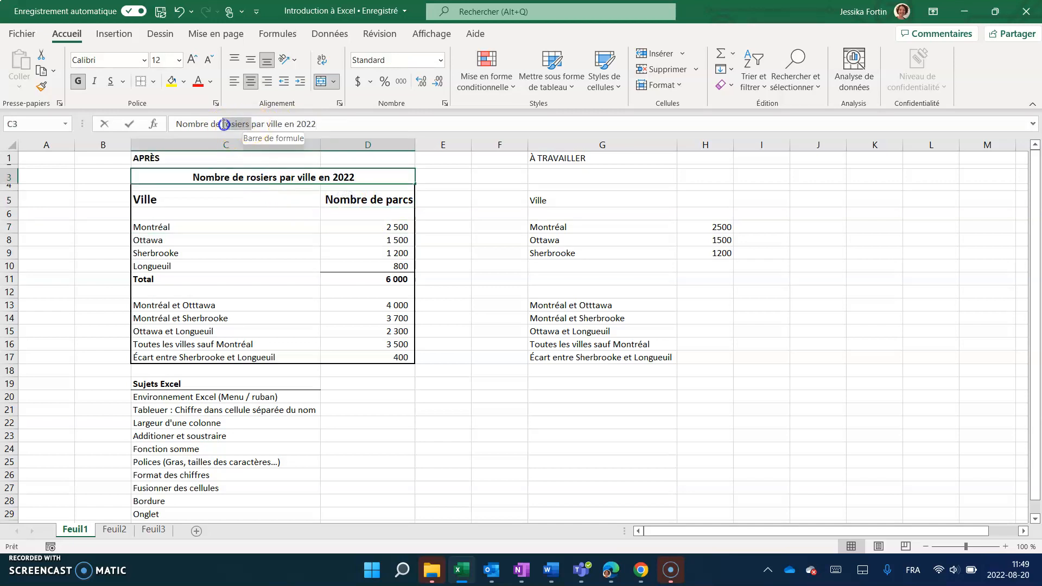
type("pars")
key("BackSpace")
type("cs")
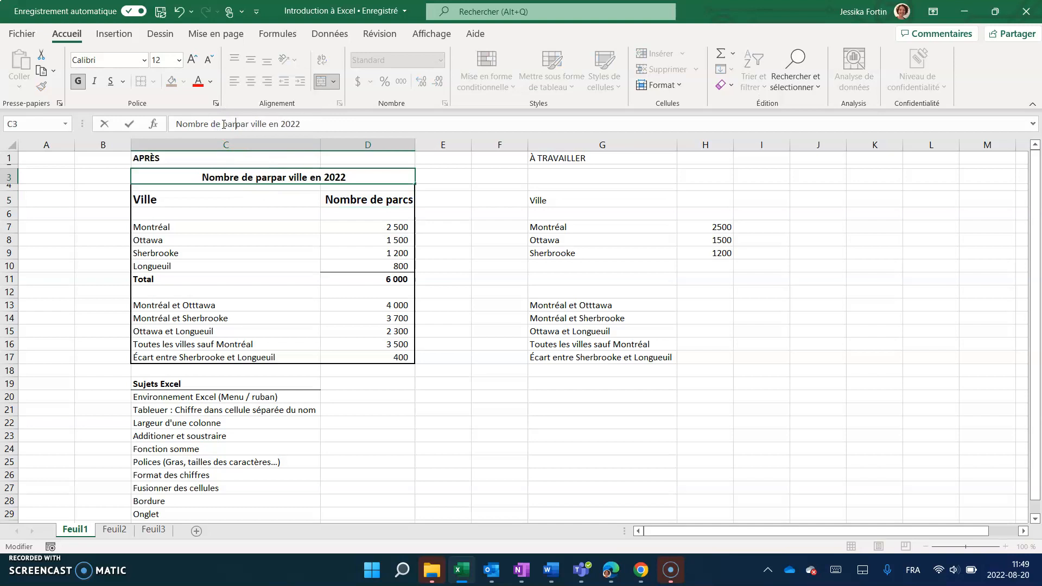
key("Return")
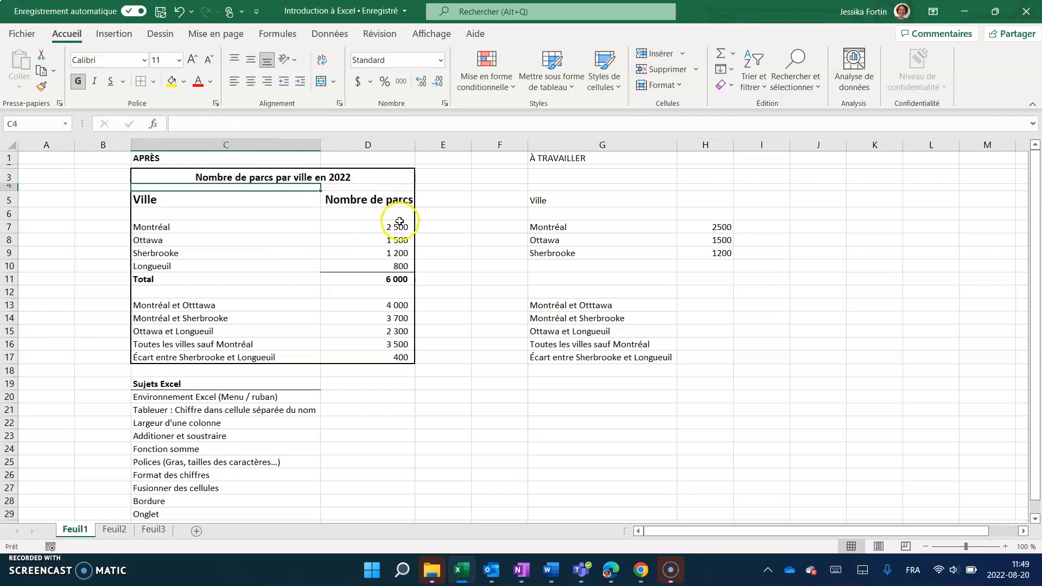
- Review the Montréal and Ottawa park numbers, the Total row and the combined Montréal and Ottawa formula in the APRÈS table
left_click(383, 227)
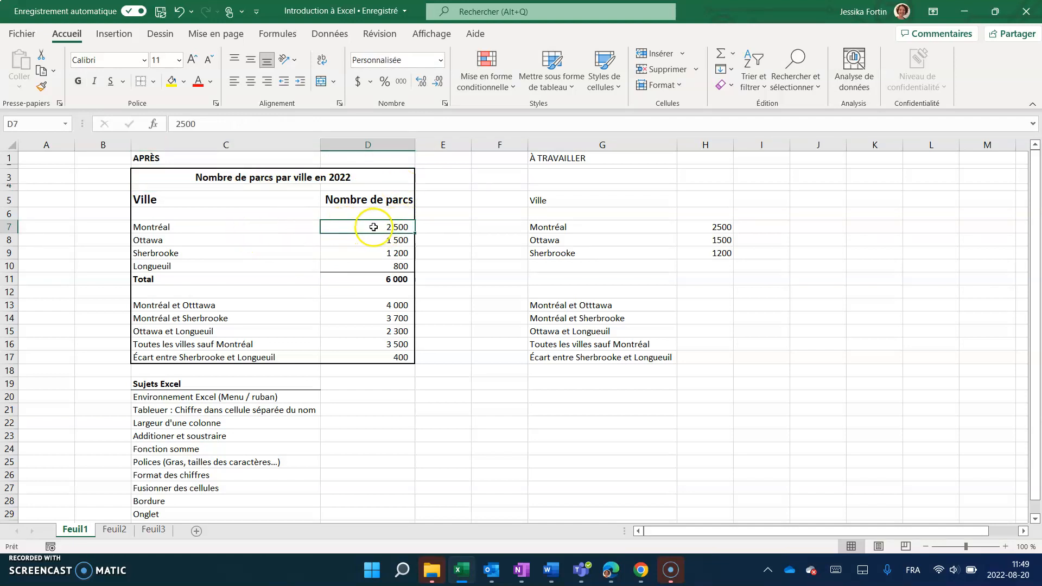
left_click(374, 240)
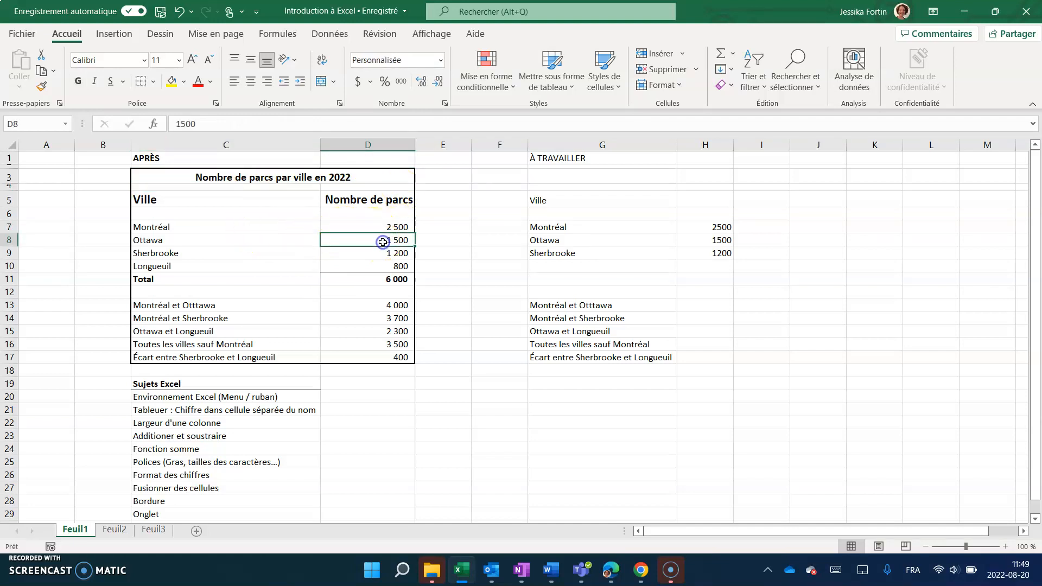
left_click(247, 279)
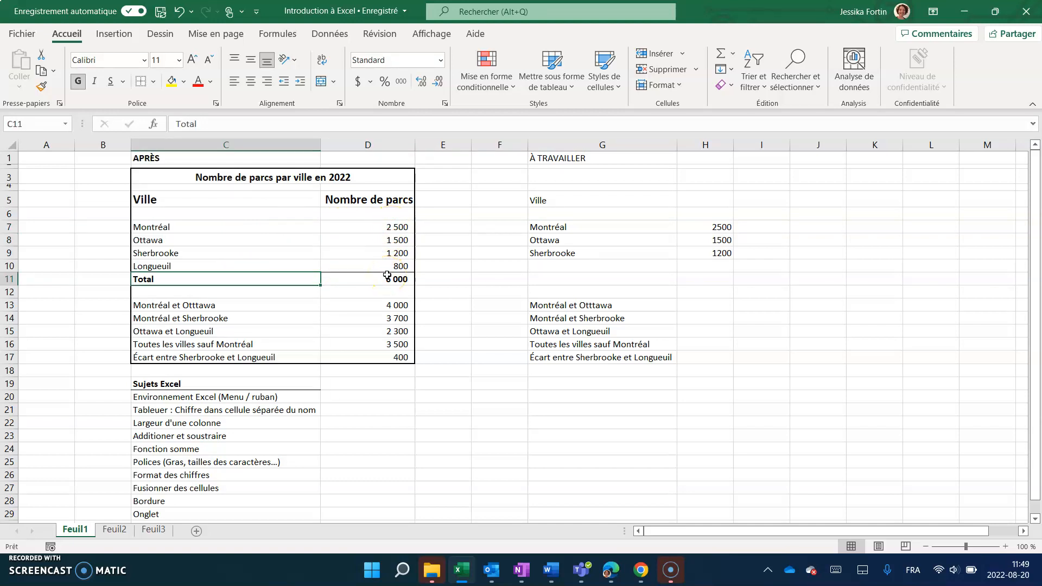
left_click(299, 306)
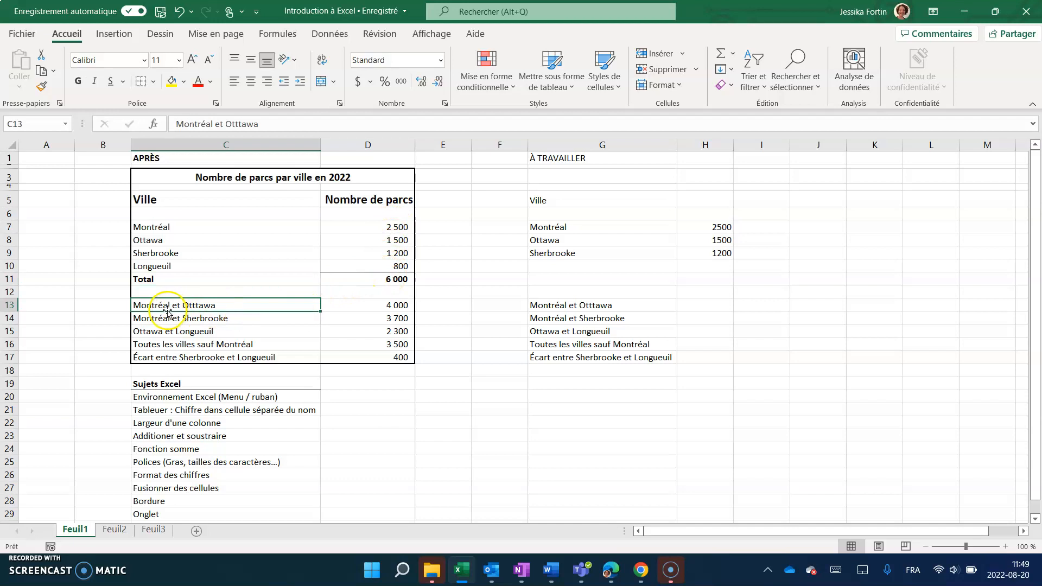
left_click(359, 303)
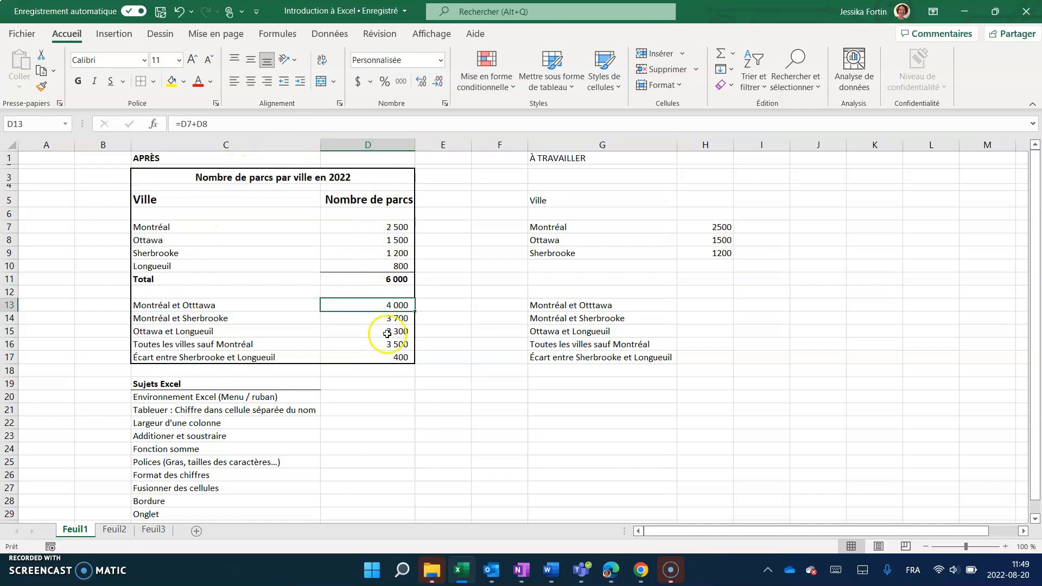
left_click(145, 156)
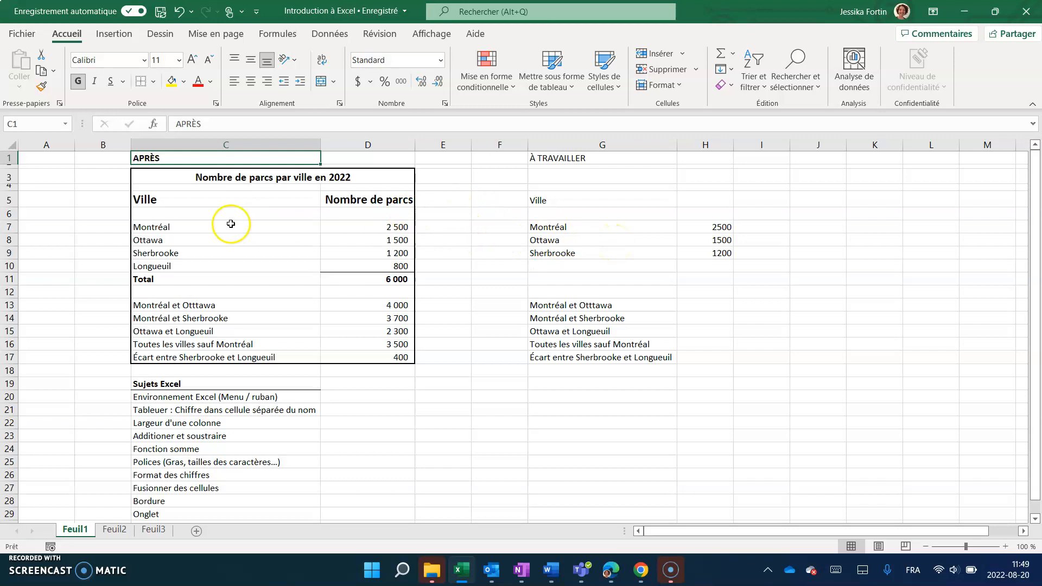
- Enter "Longueuil" in cell G10, below Sherbrooke in the À TRAVAILLER list
left_click(588, 238)
left_click(591, 252)
left_click(589, 266)
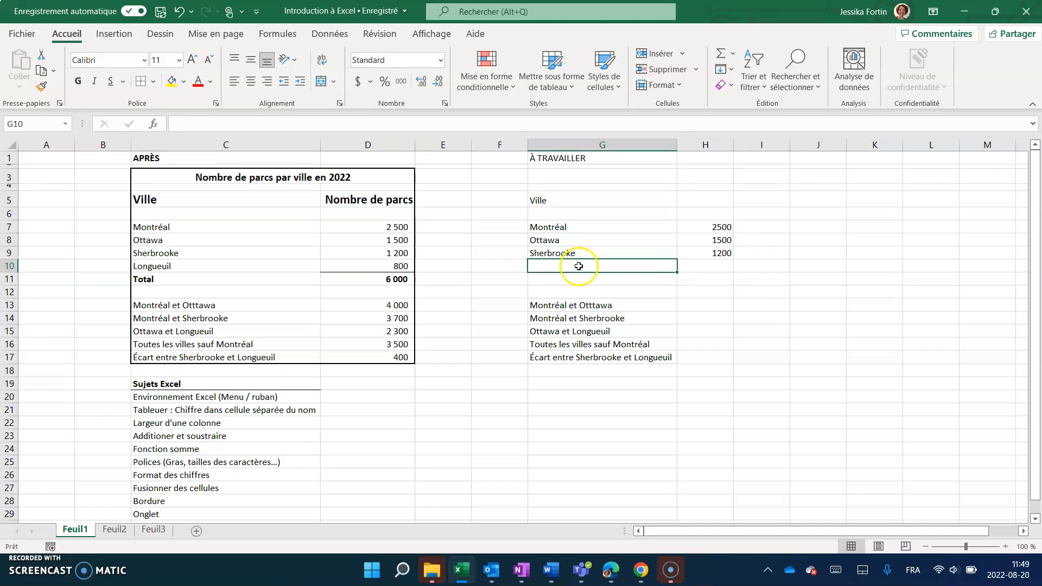
double_click(578, 266)
type("Long")
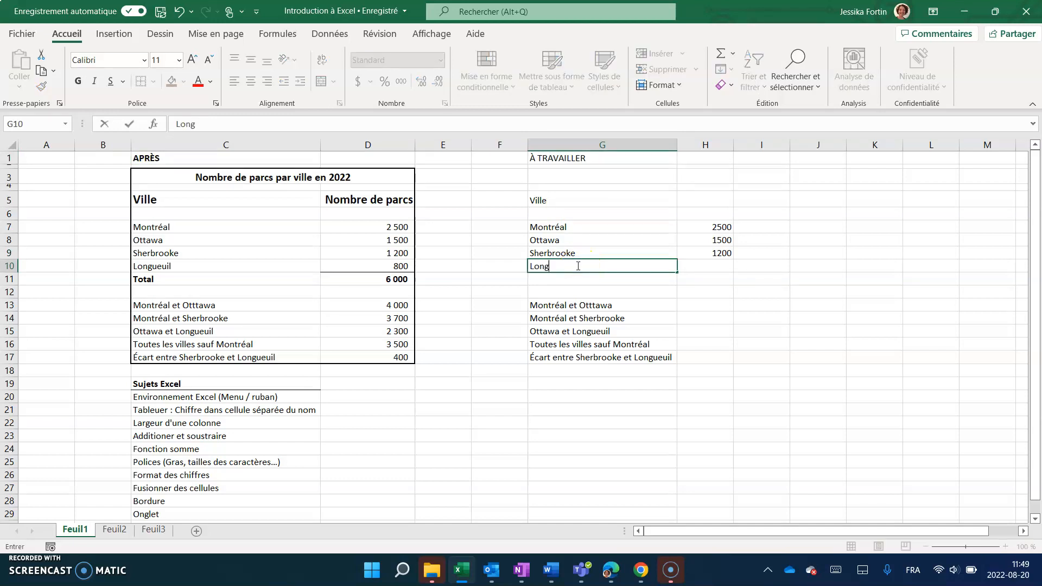
key("Return")
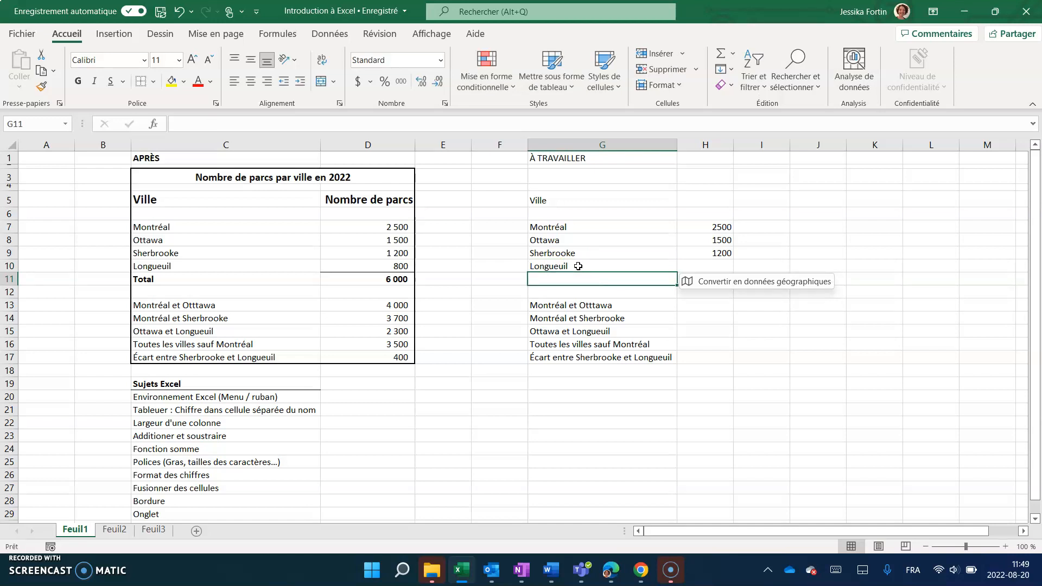
left_click(578, 266)
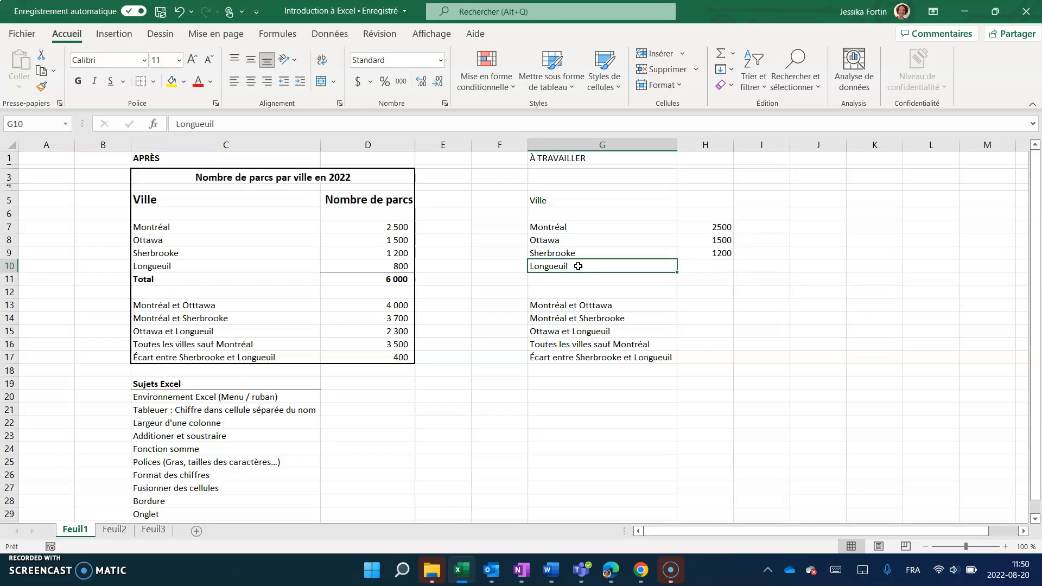
- Enter "Total" in cell G11, directly below Longueuil in the À TRAVAILLER list
key("Return")
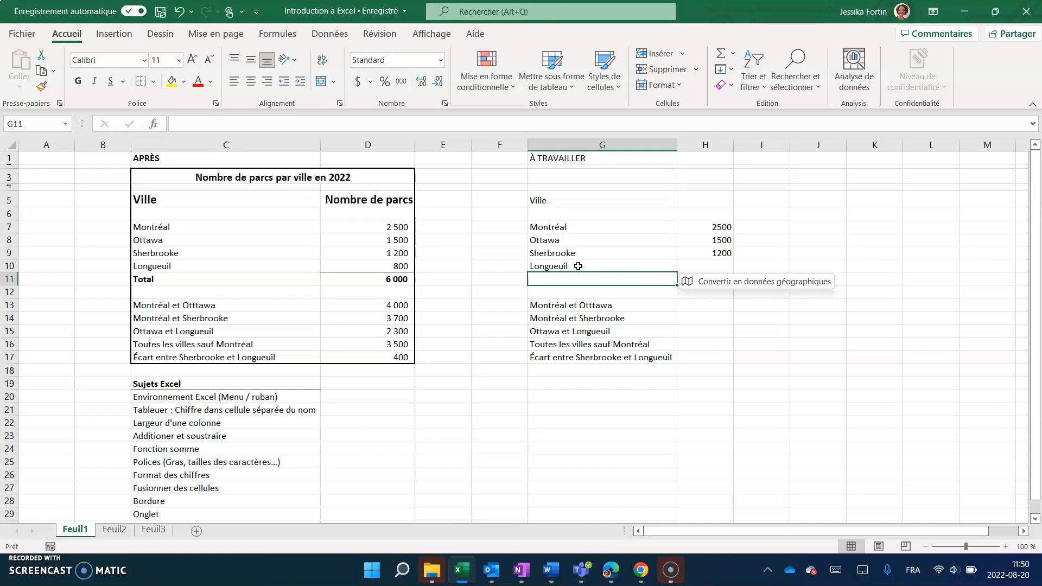
type("T")
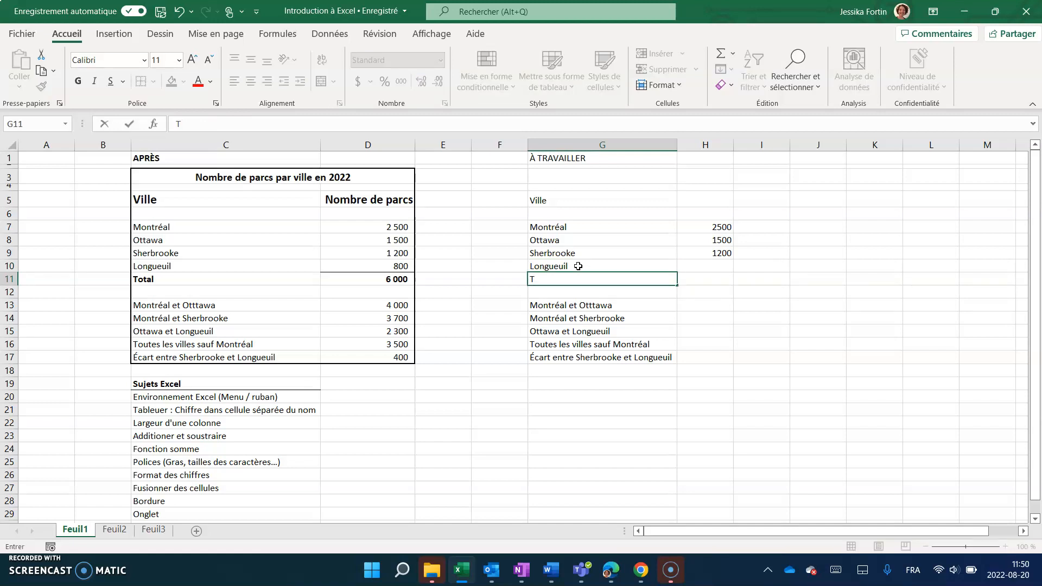
key("BackSpace")
left_click(564, 305)
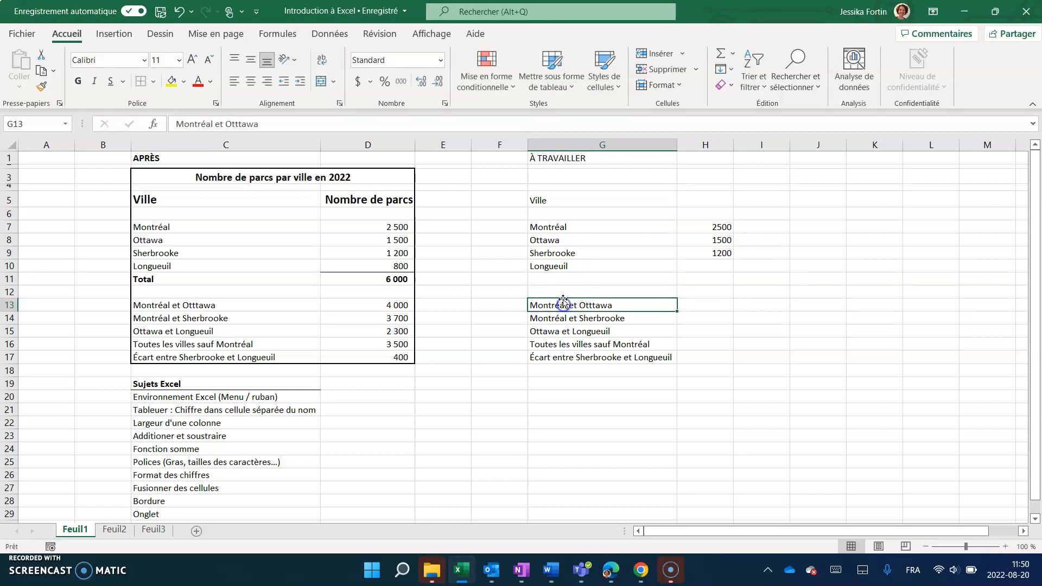
left_click(559, 281)
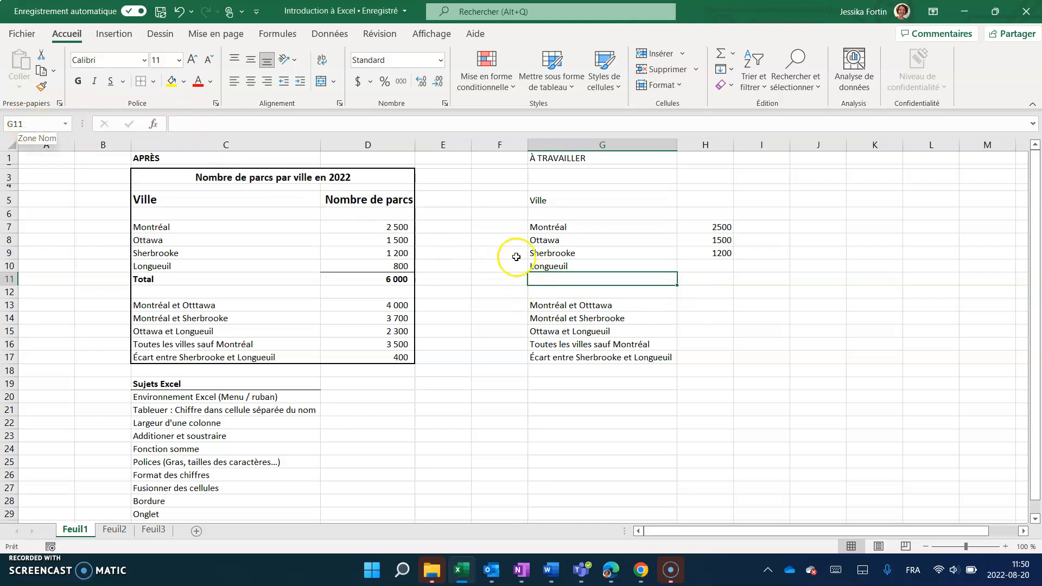
type("Total")
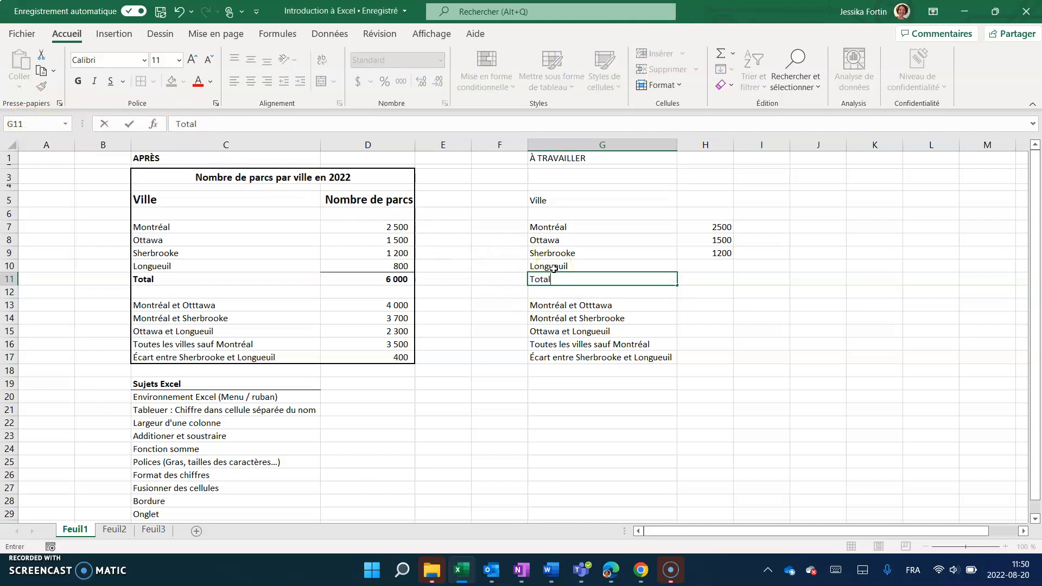
key("Return")
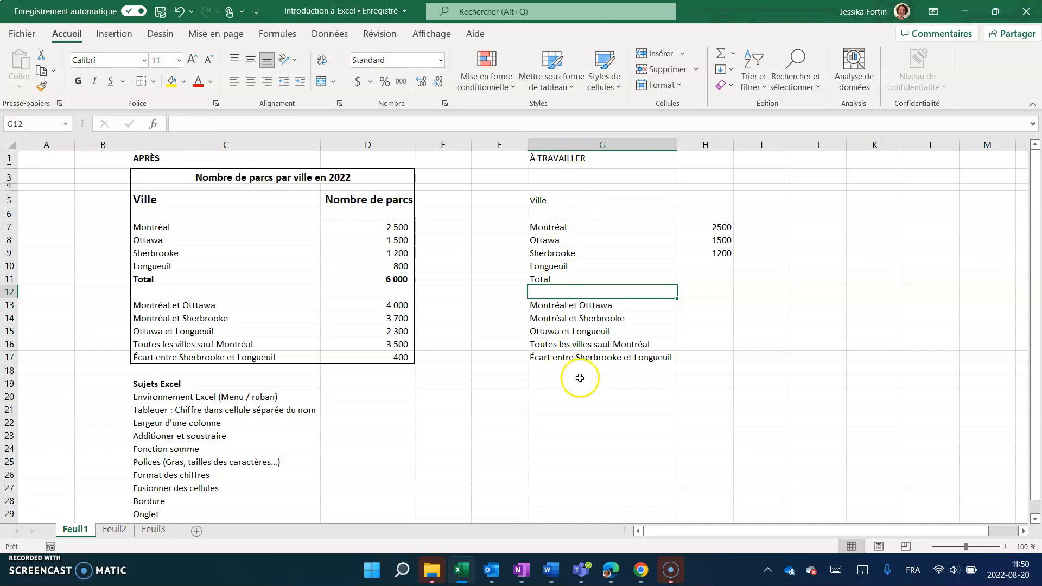
- Enter 800 in cell H10 as Longueuil's number of parks, matching the APRÈS table
left_click(232, 267)
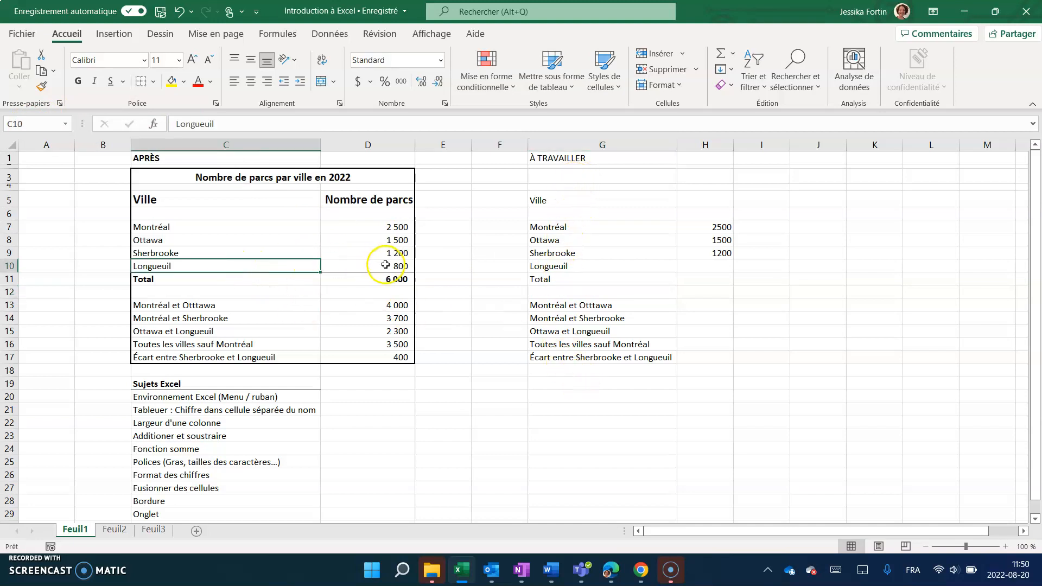
left_click(386, 265)
left_click(588, 266)
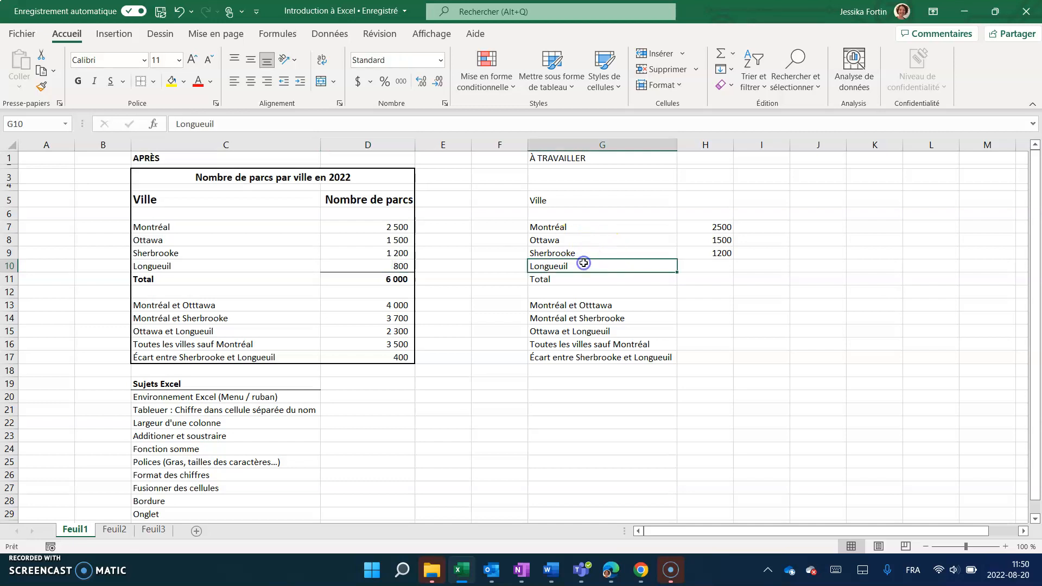
left_click(701, 265)
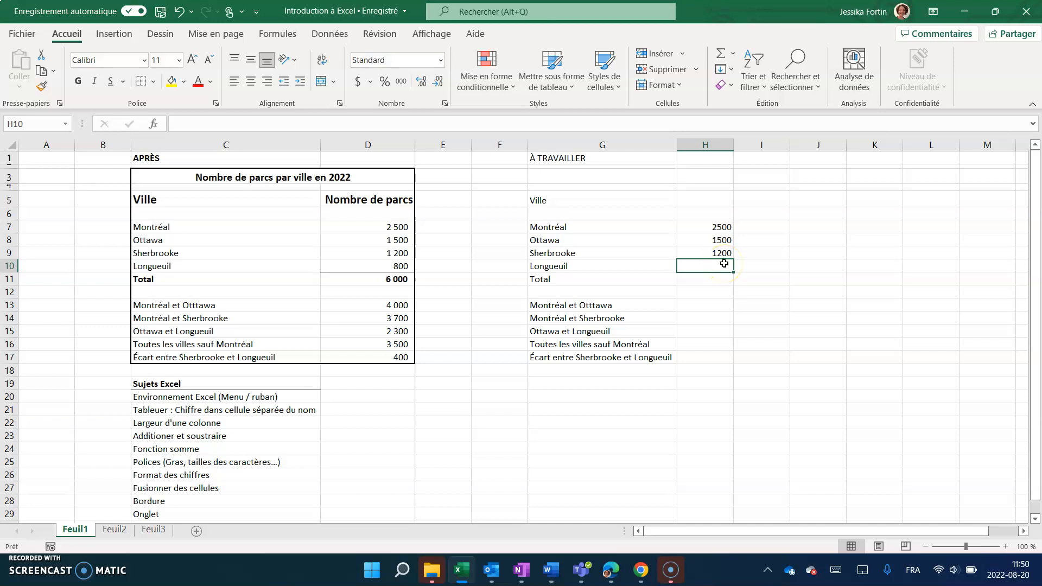
type("800")
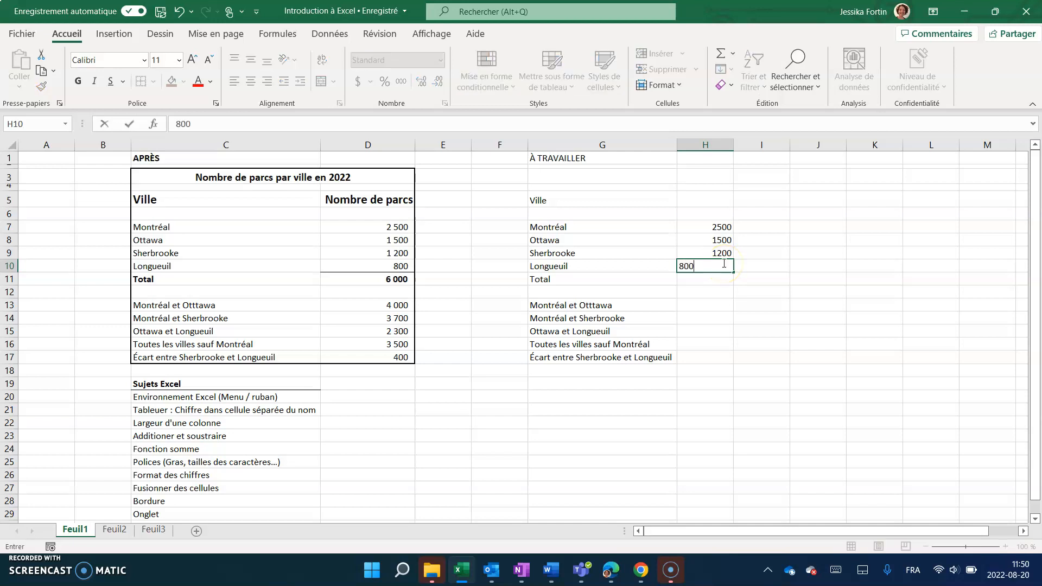
key("Return")
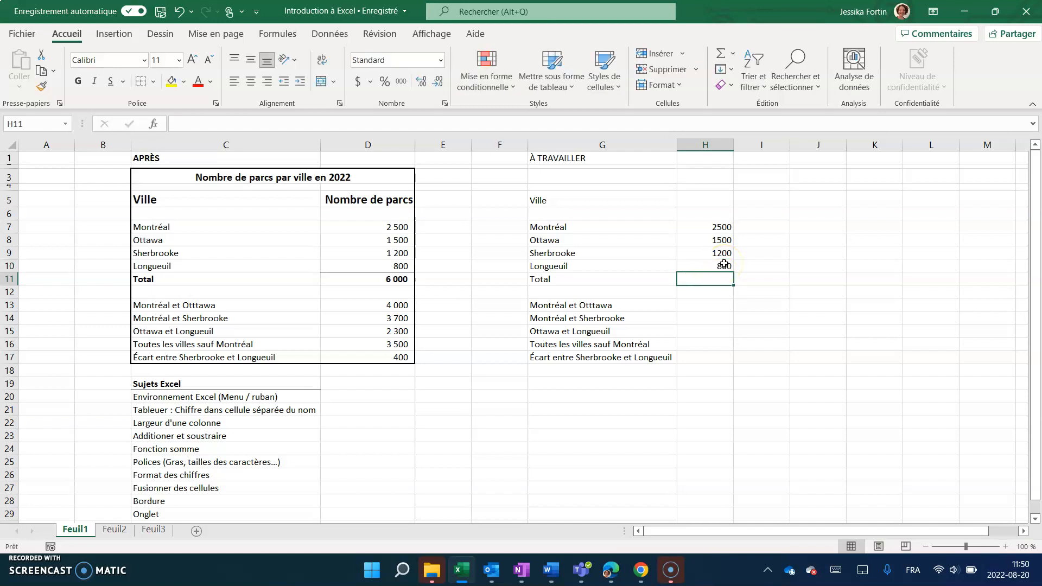
- Write the name and number together as "Longueuil 800" in cell J10, and erase that text again
left_click(795, 264)
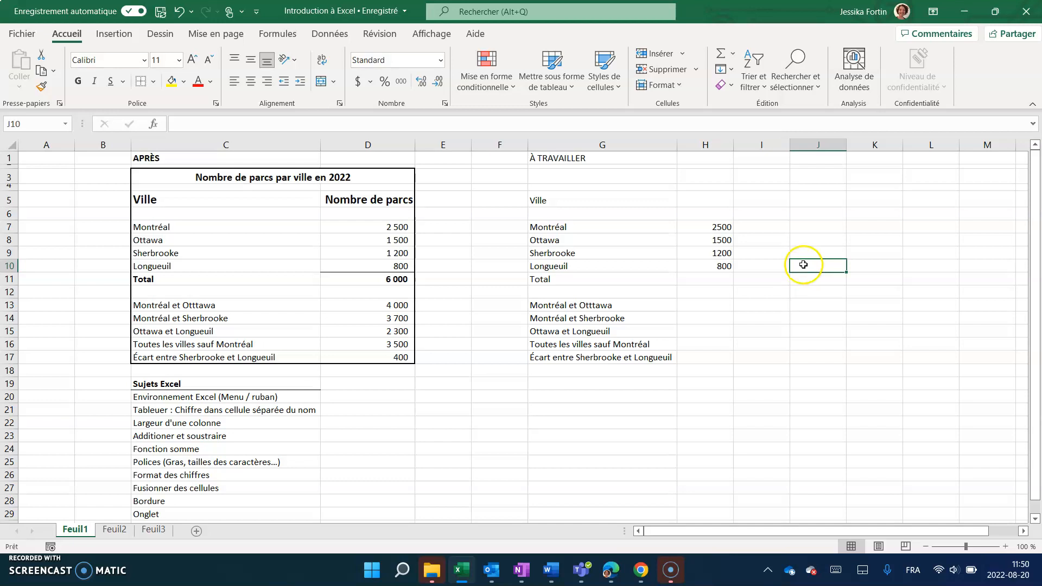
type("Longueuil 800")
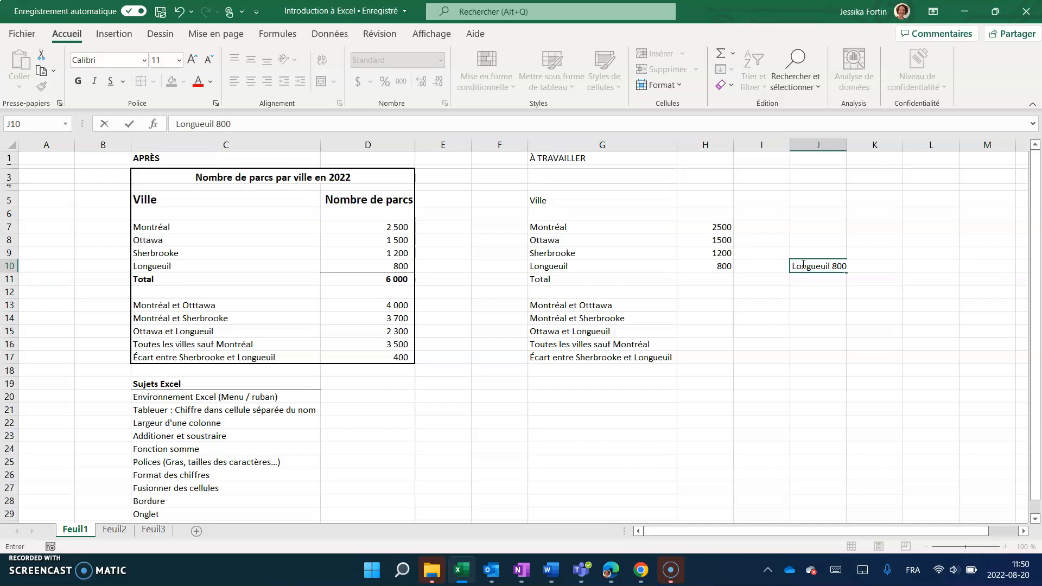
key("BackSpace")
key("BackSpace")
key("BackSpace")
key("BackSpace")
key("BackSpace")
key("BackSpace")
key("BackSpace")
key("BackSpace")
key("BackSpace")
key("BackSpace")
key("BackSpace")
key("BackSpace")
key("BackSpace")
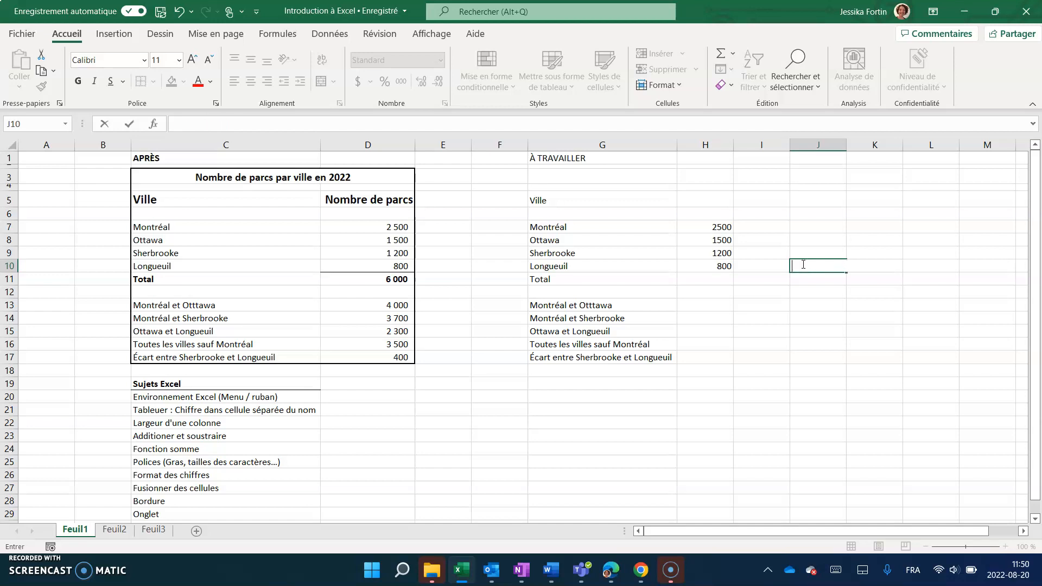
key("Return")
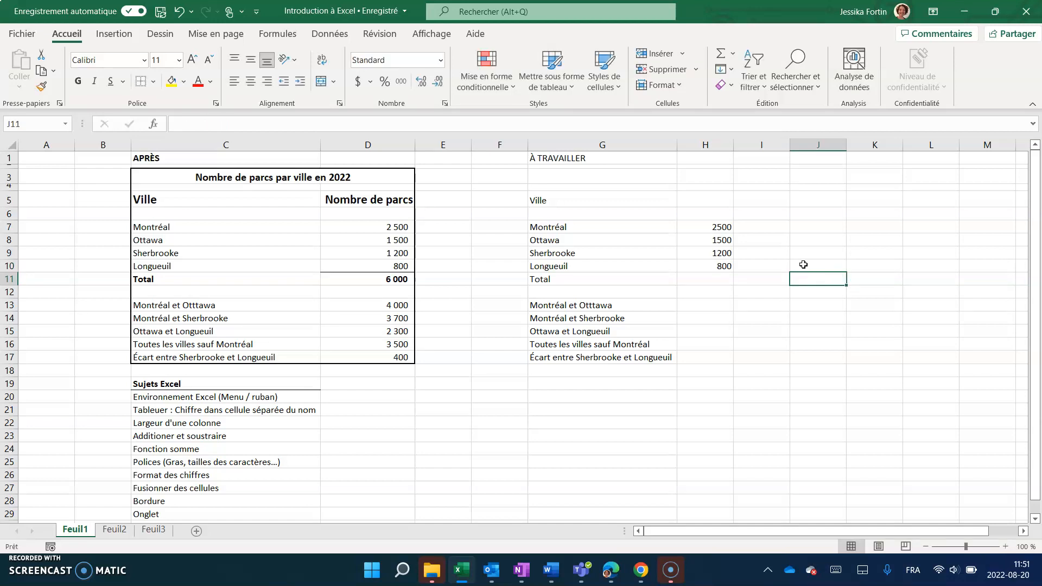
- Calculate the Montréal and Ottawa sum in H13 from literal numbers with the formula =2500+1500
left_click(705, 310)
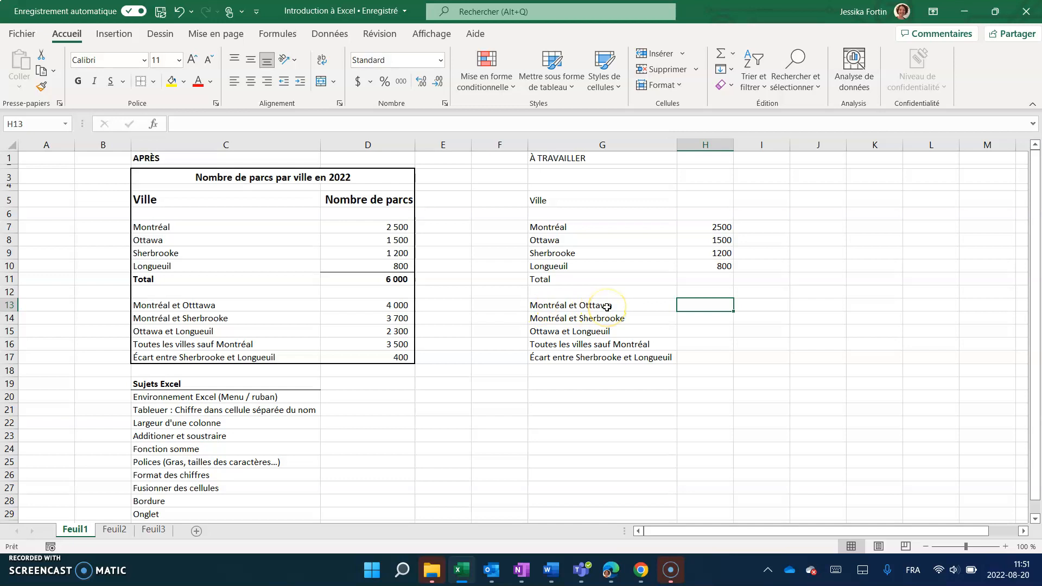
left_click(704, 224)
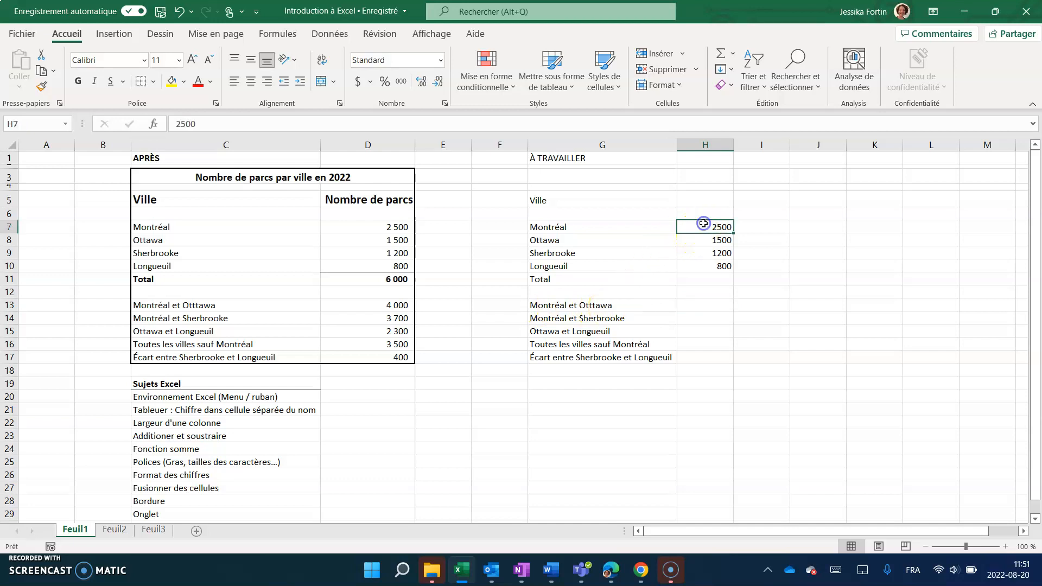
left_click(700, 237)
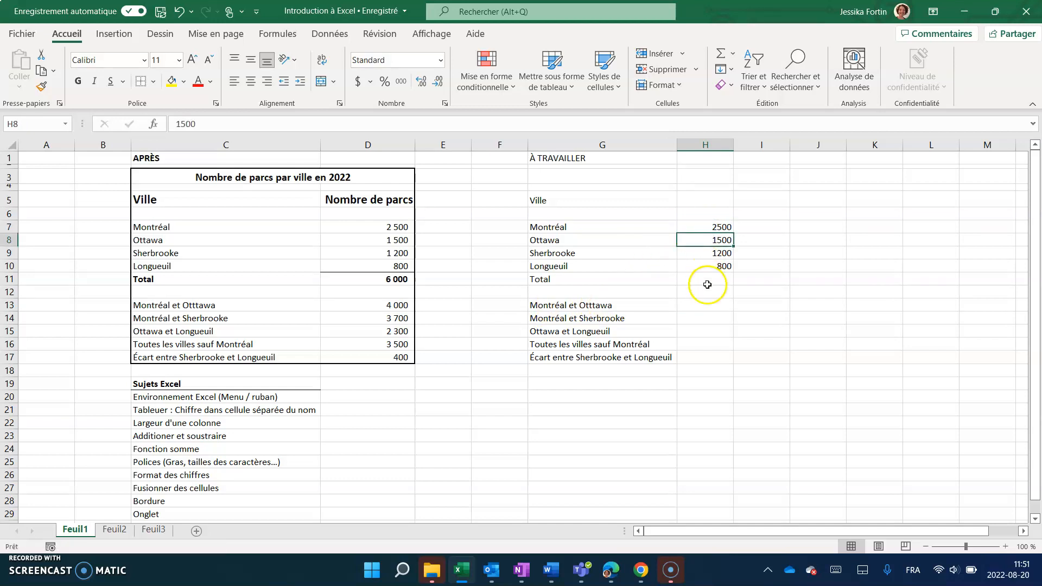
left_click(685, 306)
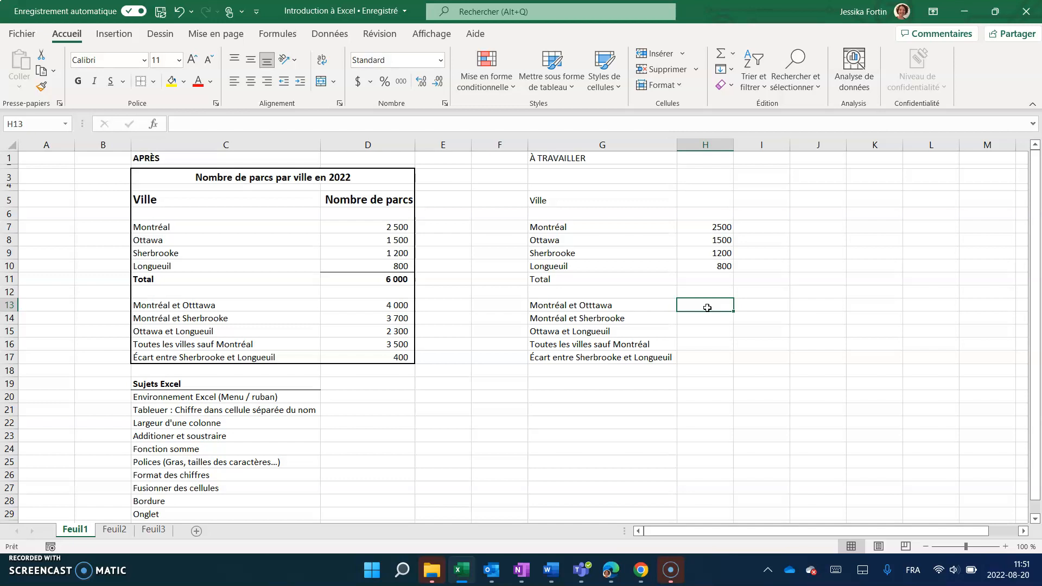
type("=")
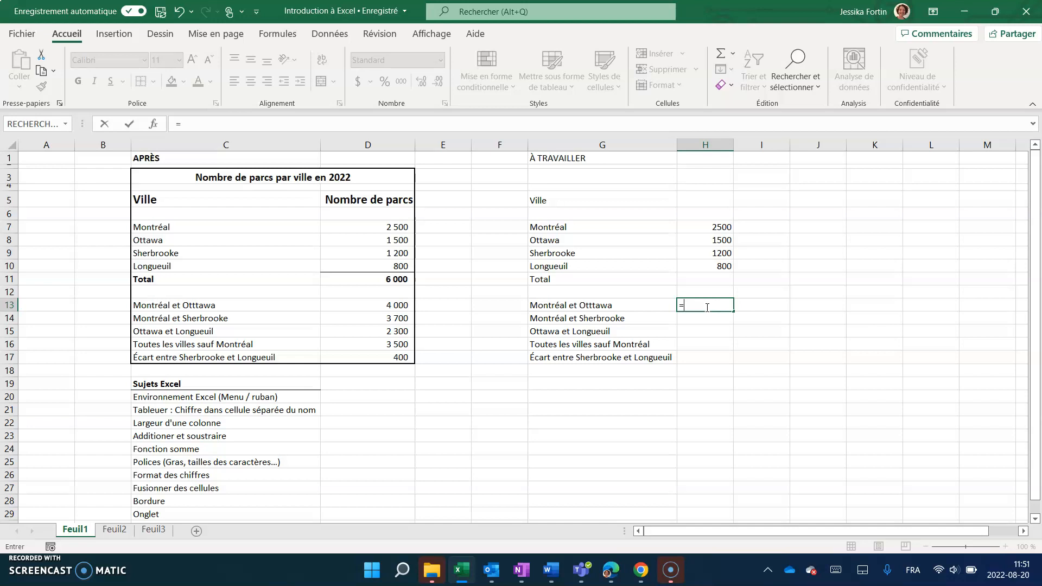
type("2500")
type("+1500")
key("Return")
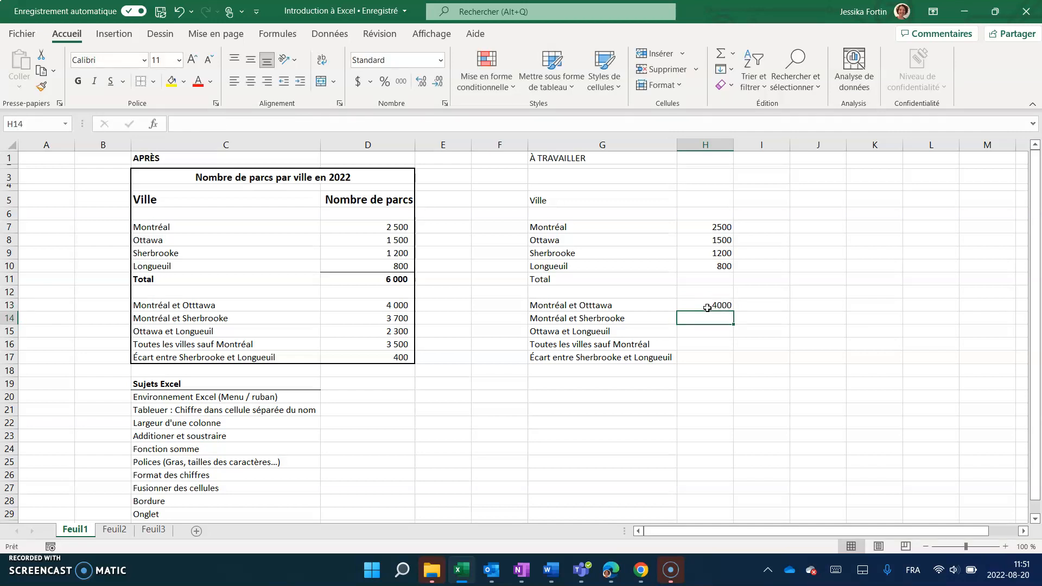
- Replace the Montréal and Ottawa formula in H13 with the cell-reference sum =H7+H8
left_click(707, 308)
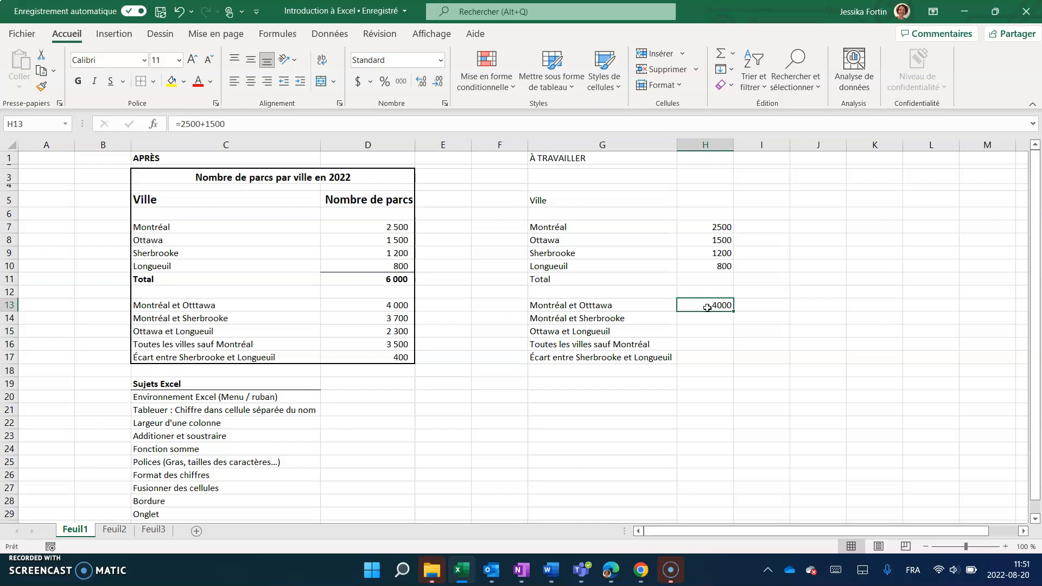
type("=")
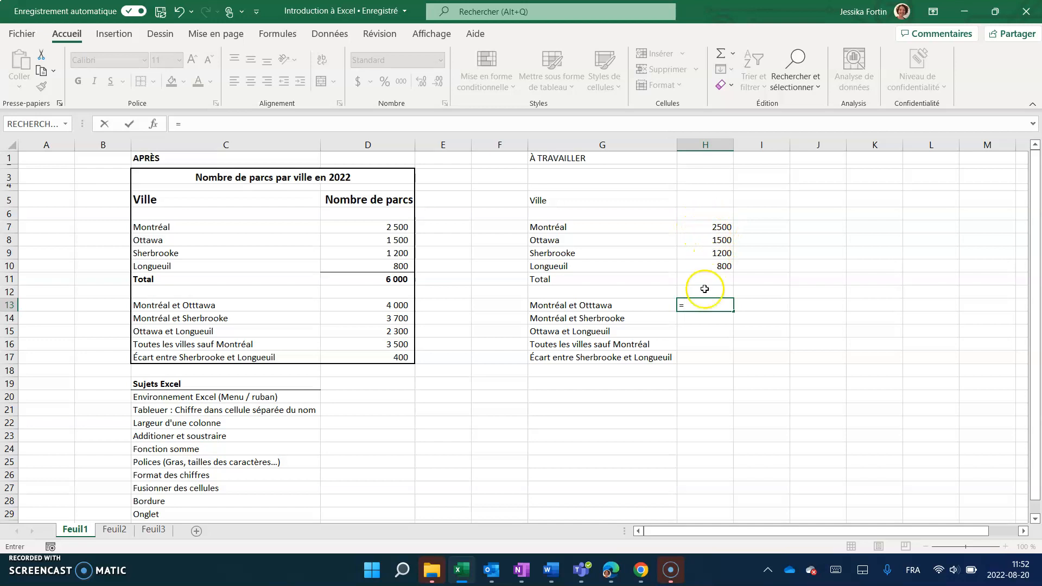
left_click(714, 226)
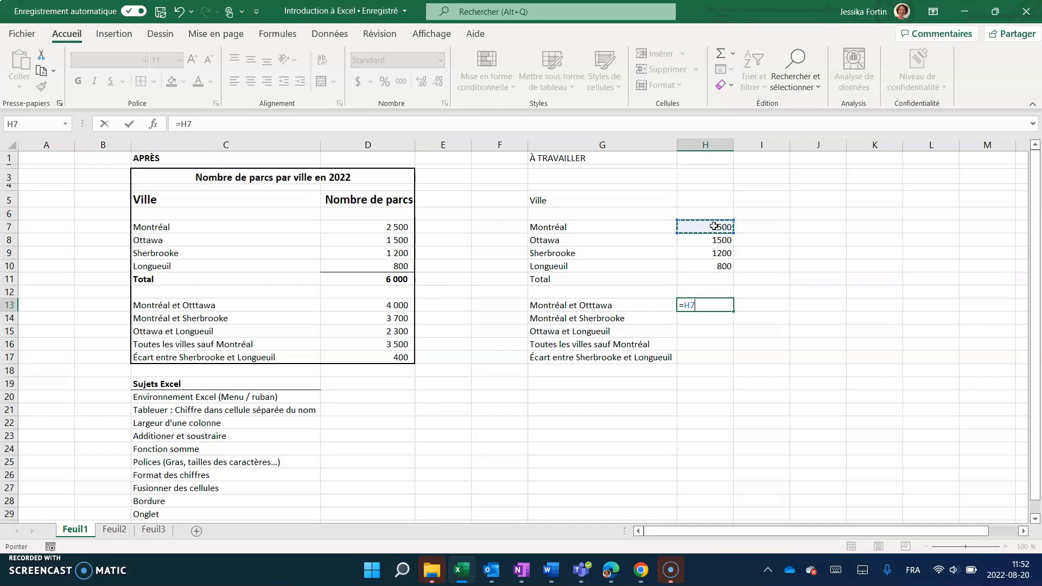
type("+")
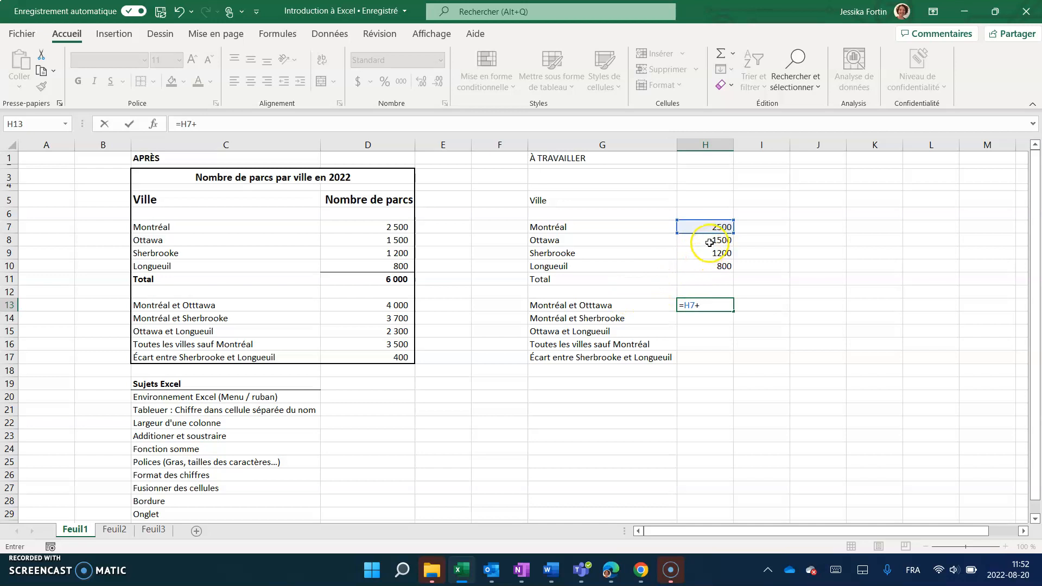
left_click(709, 242)
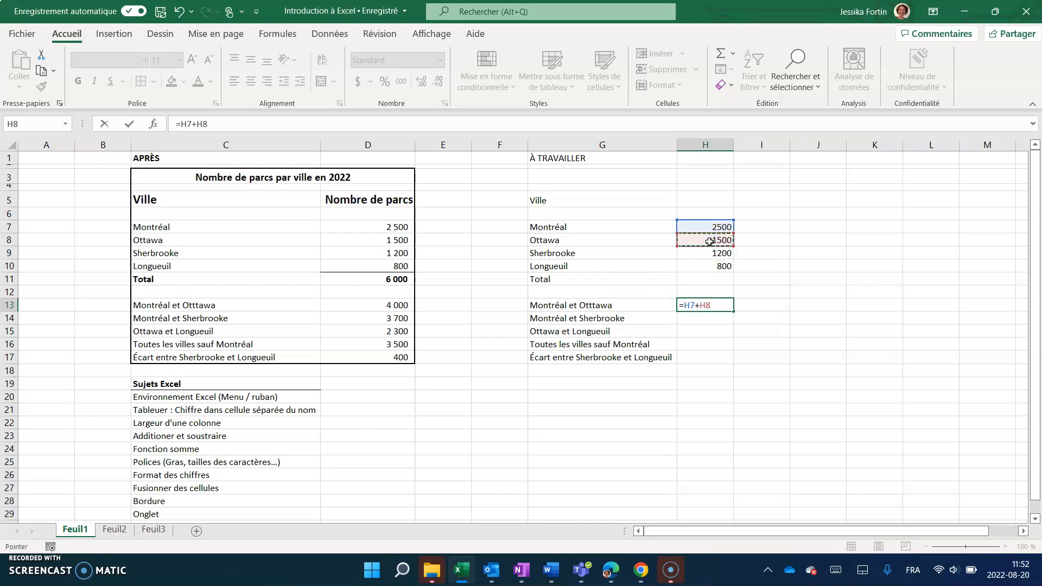
key("Return")
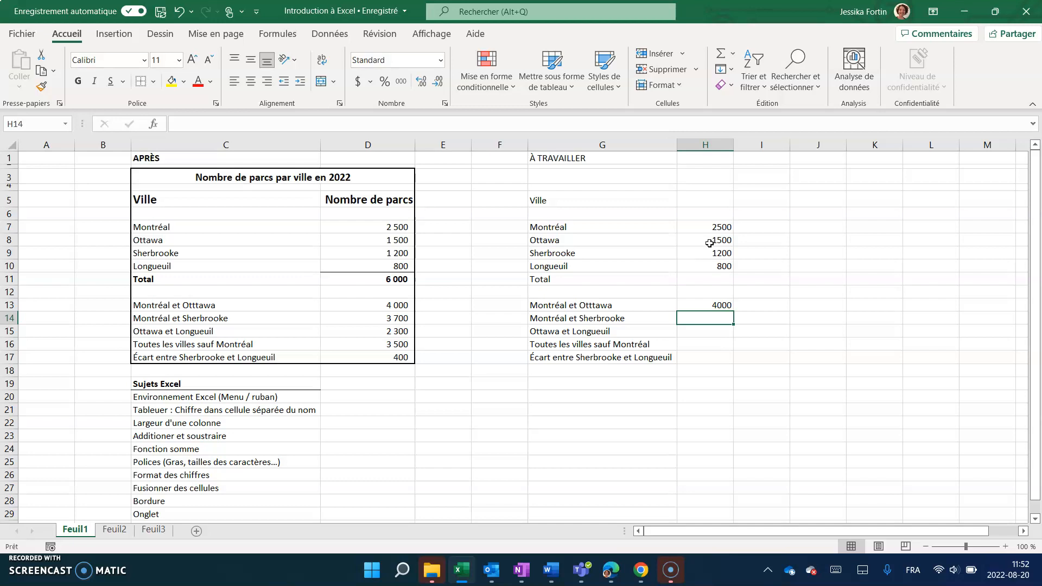
- Change Montréal's number of parks in H7 to 2600 to test the linked sum, and undo the change
left_click(701, 223)
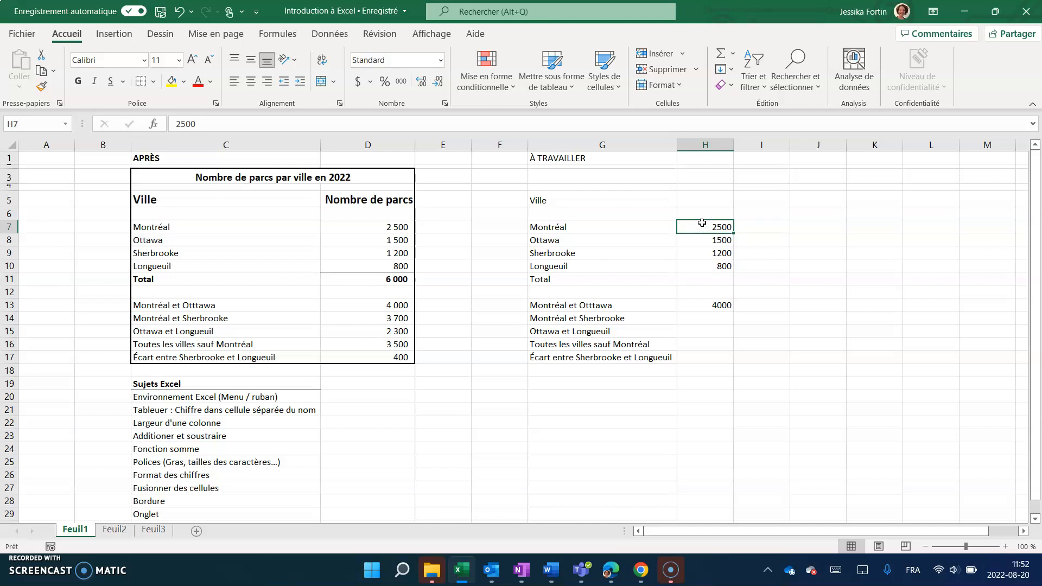
type("2600")
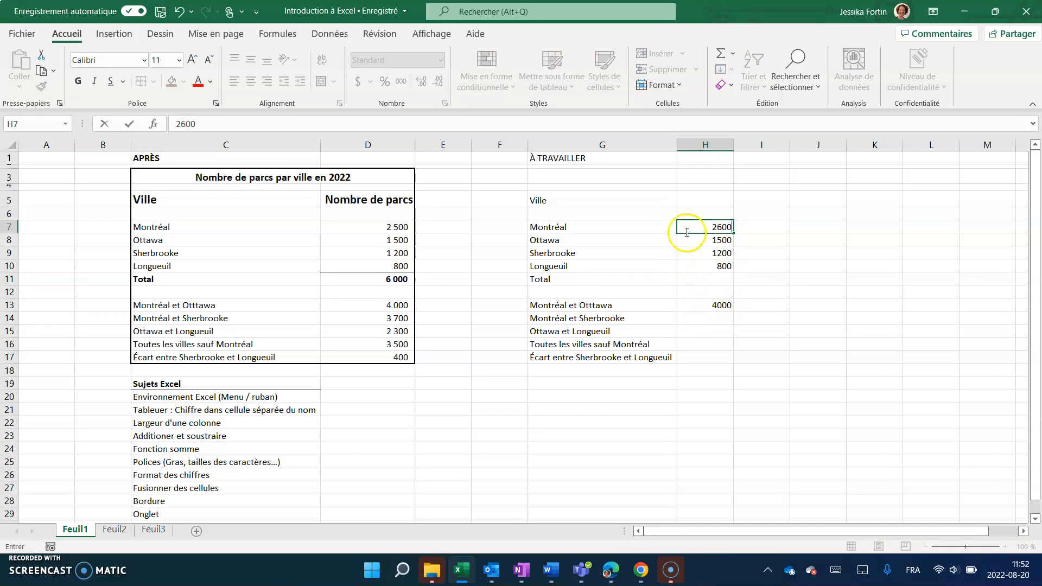
key("Return")
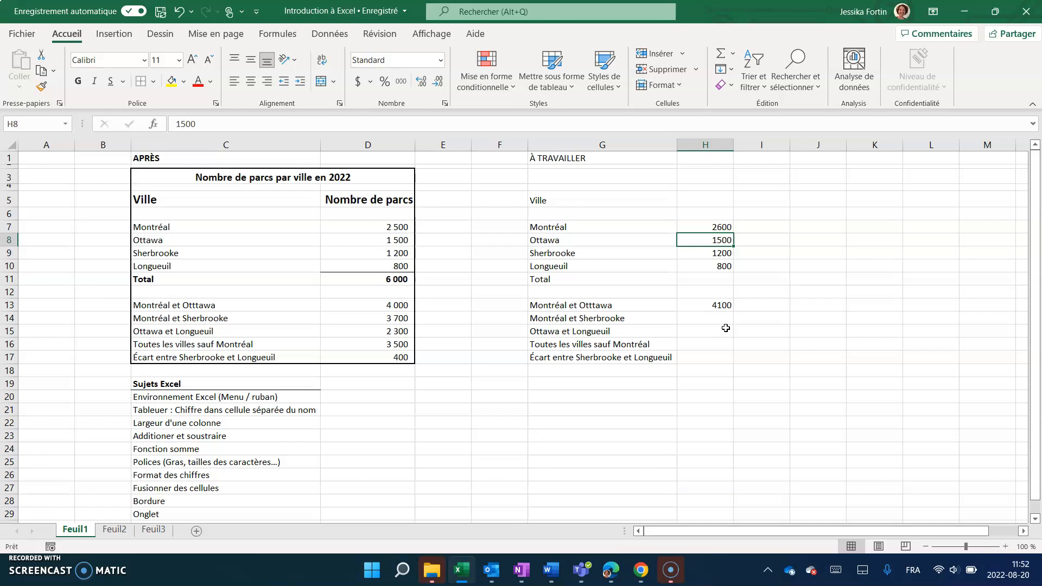
left_click(180, 13)
left_click(179, 15)
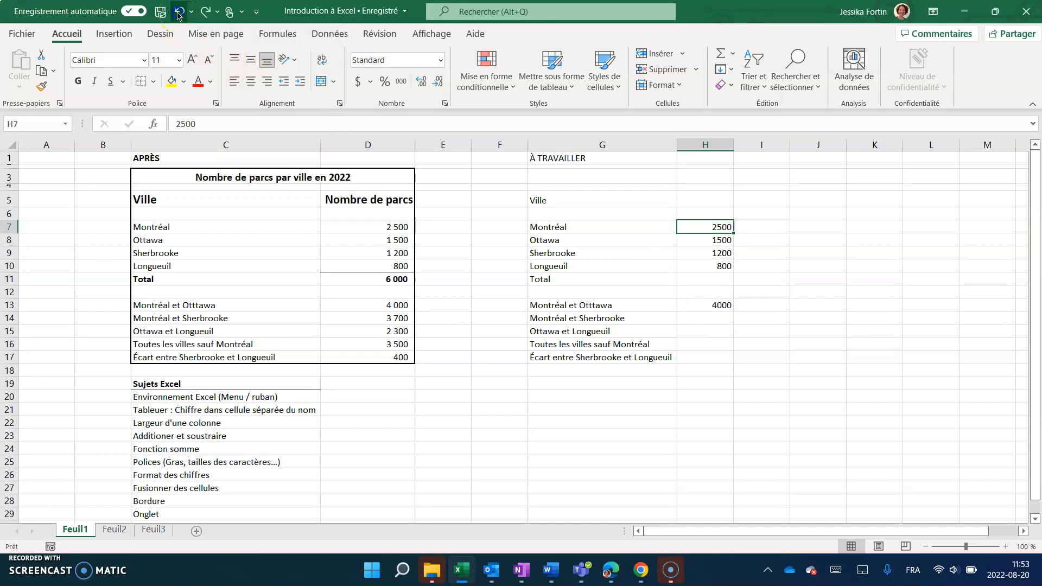
left_click(776, 214)
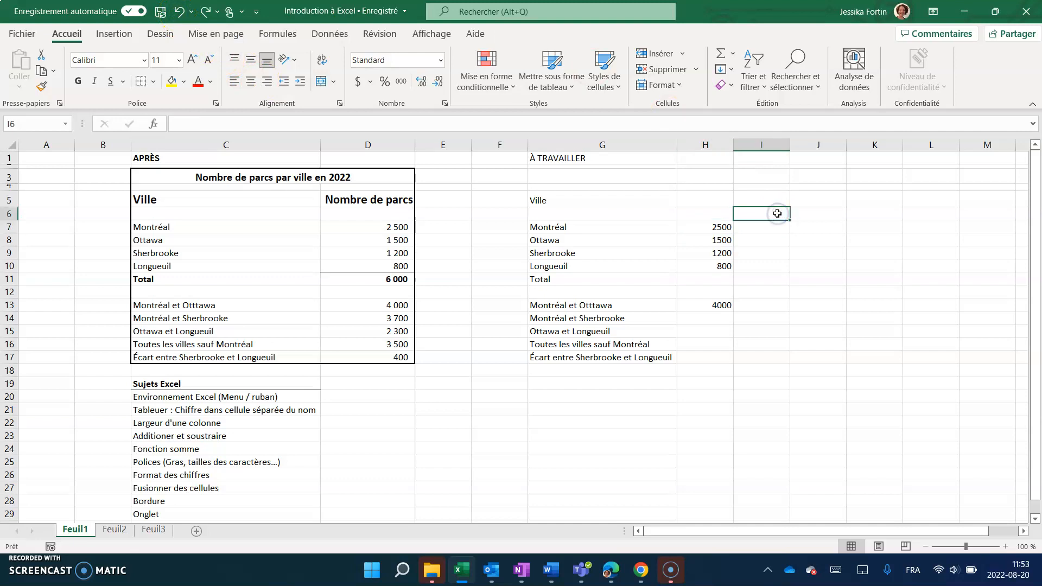
- Calculate the Montréal and Sherbrooke sum in H14 with the cell-reference formula =H7+H9
left_click(717, 320)
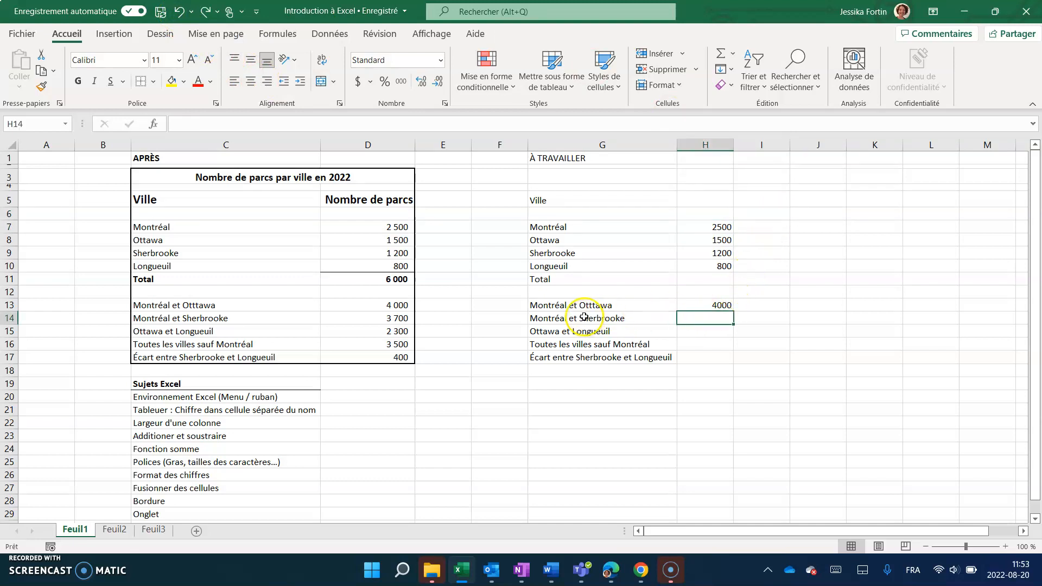
type("=")
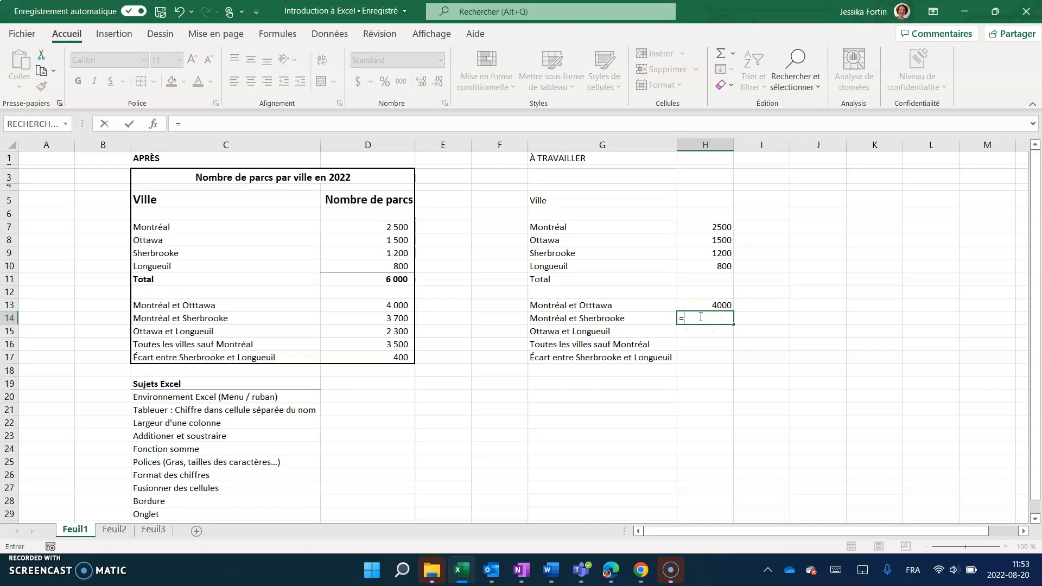
left_click(705, 224)
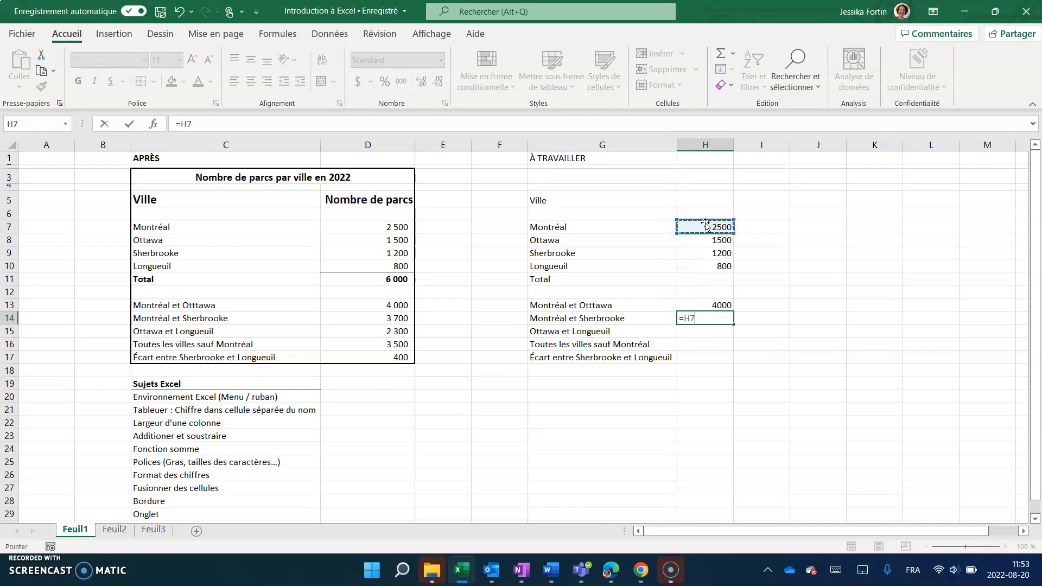
type("+")
left_click(701, 238)
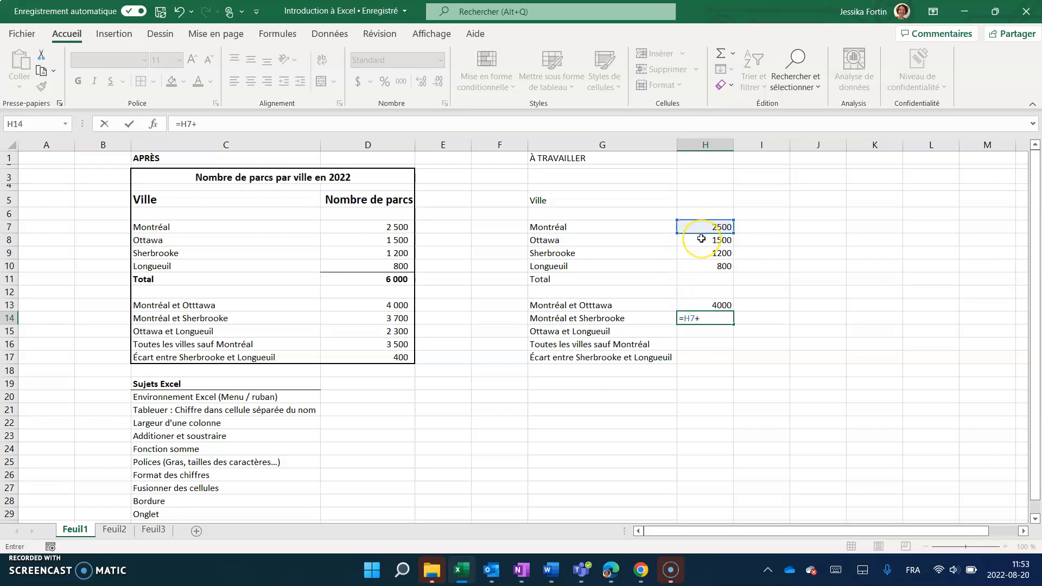
left_click(701, 253)
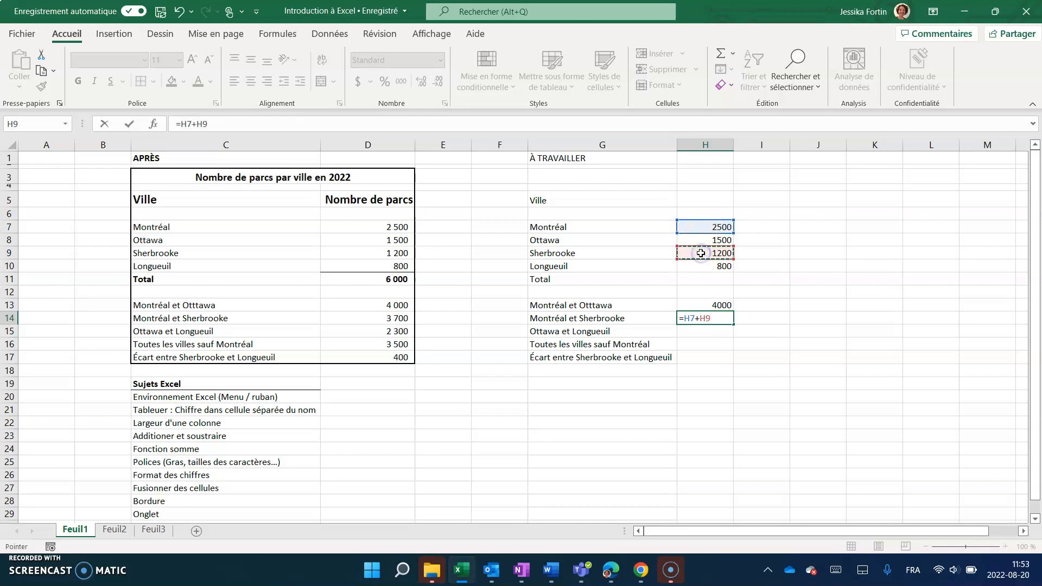
key("Return")
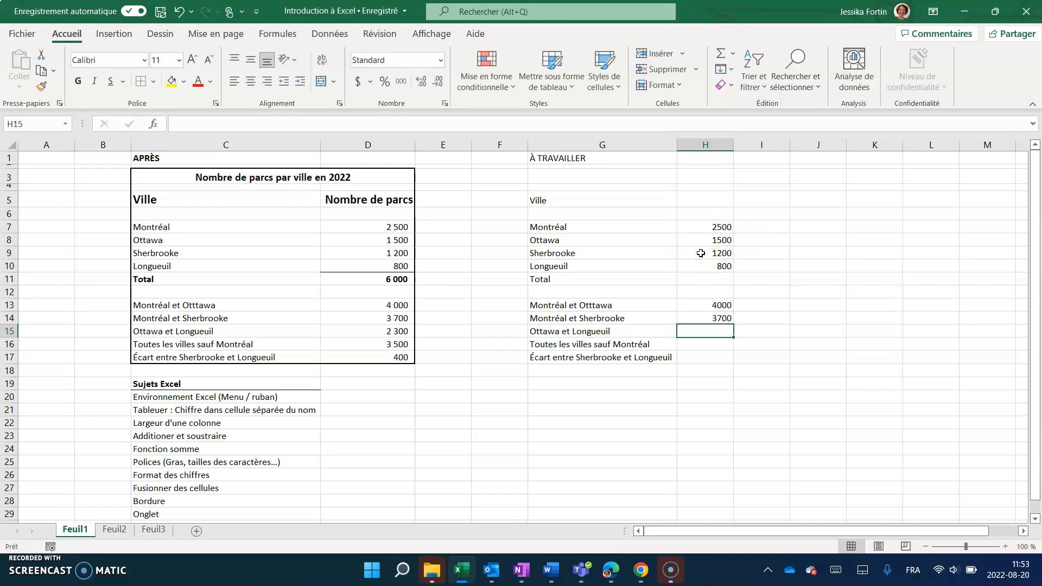
- Calculate the Ottawa and Longueuil sum in H15 with the cell-reference formula =H8+H10
type("=")
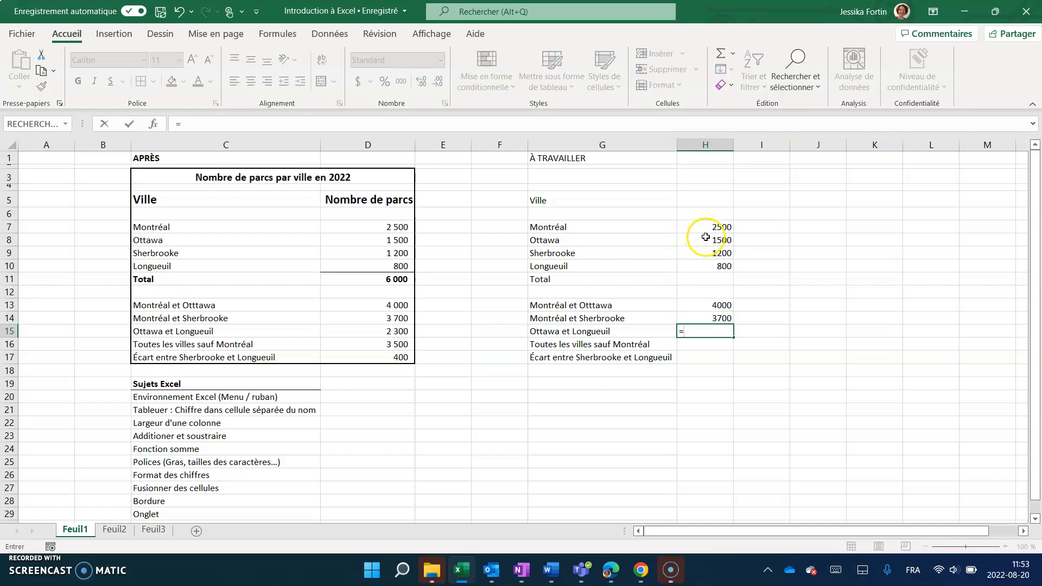
left_click(706, 239)
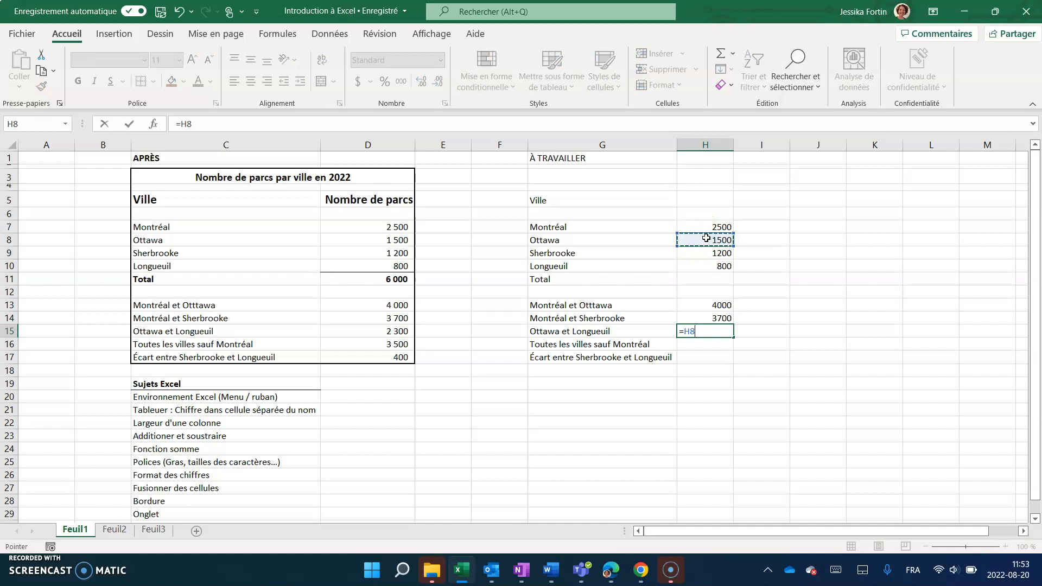
type("+")
left_click(707, 268)
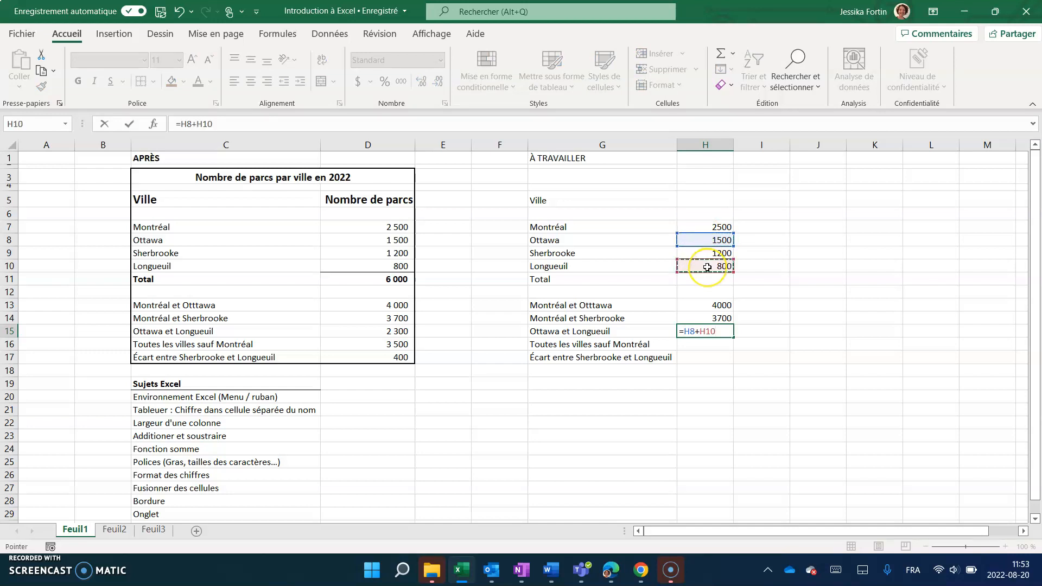
key("Return")
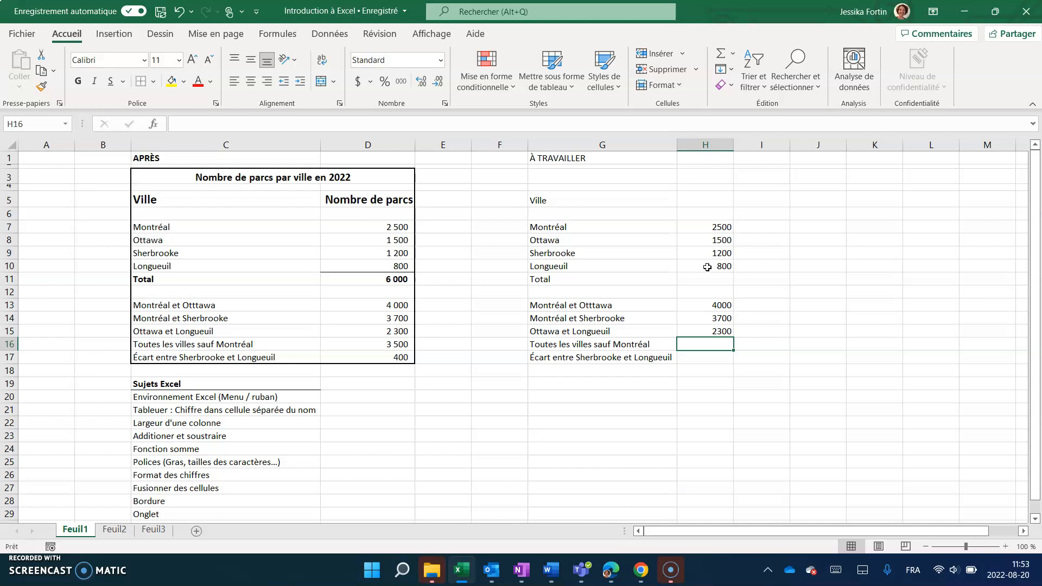
left_click(812, 279)
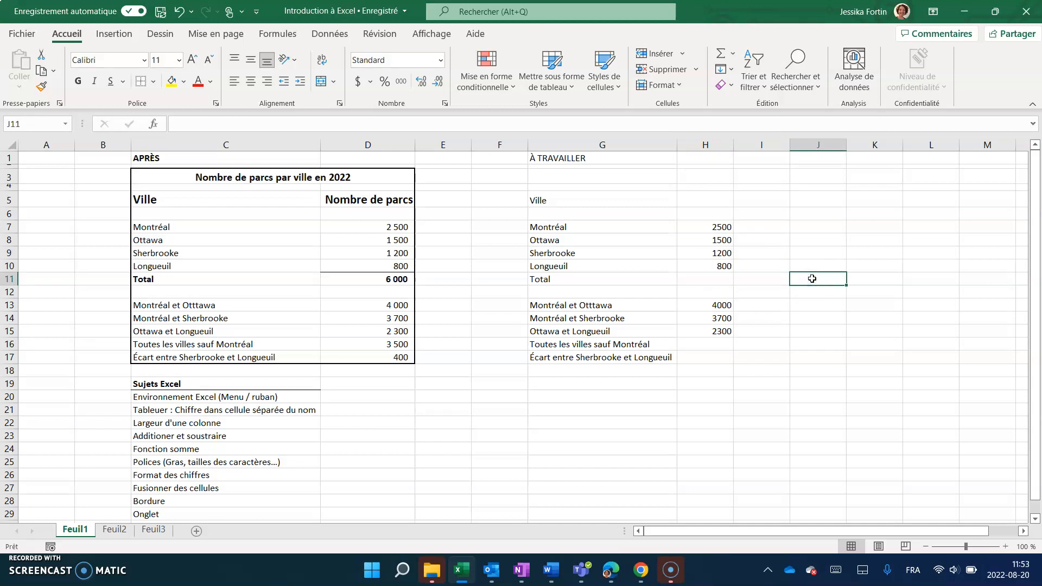
type("=")
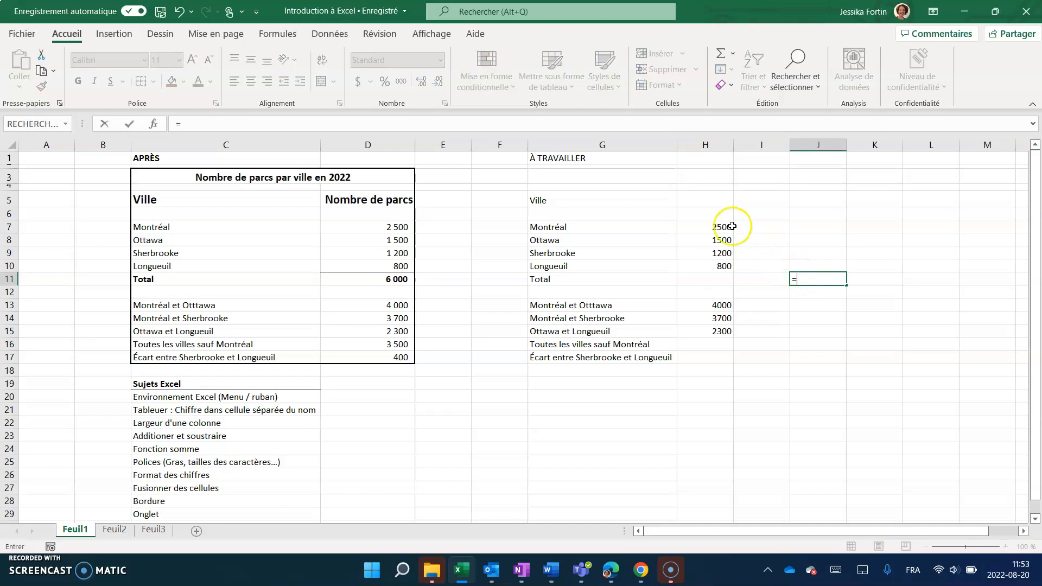
left_click(705, 221)
key("BackSpace")
key("BackSpace")
key("BackSpace")
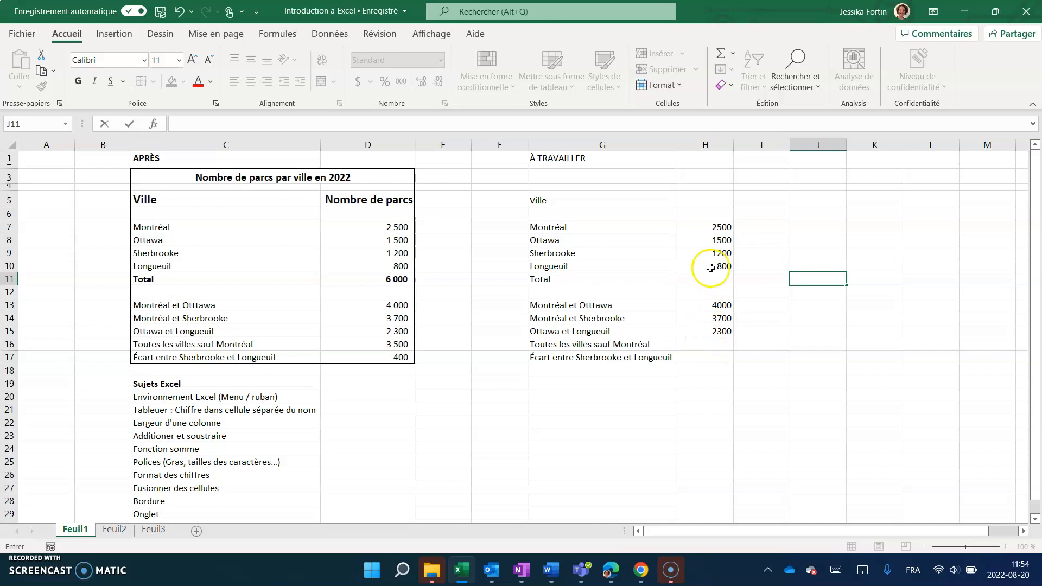
- Check the quick sum of the selected park counts for H7:H8, and for D7:D9 in the finished table
left_click(708, 227)
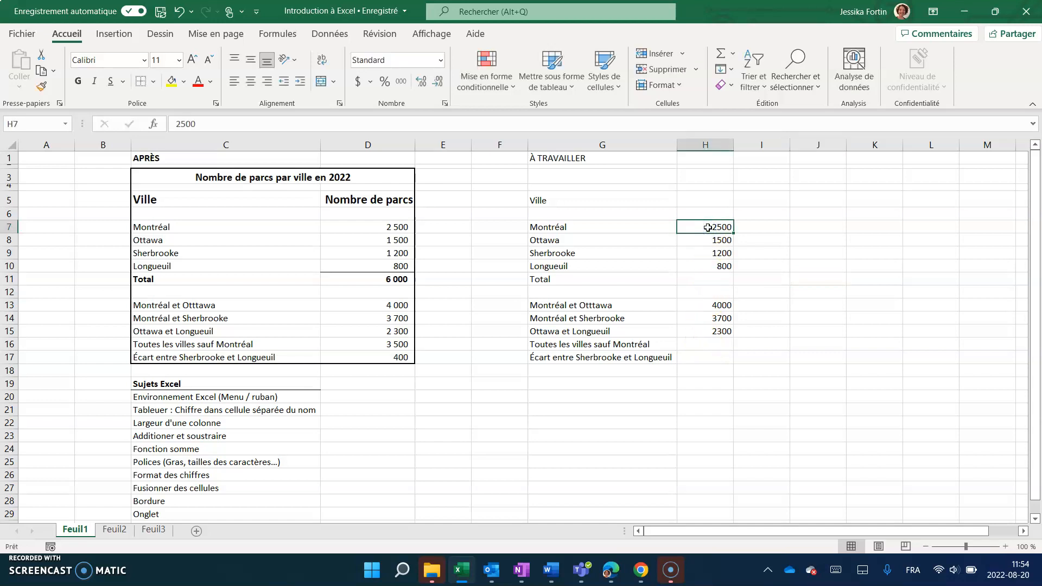
left_click(708, 228)
left_click(708, 227)
left_click_drag(708, 227, 707, 242)
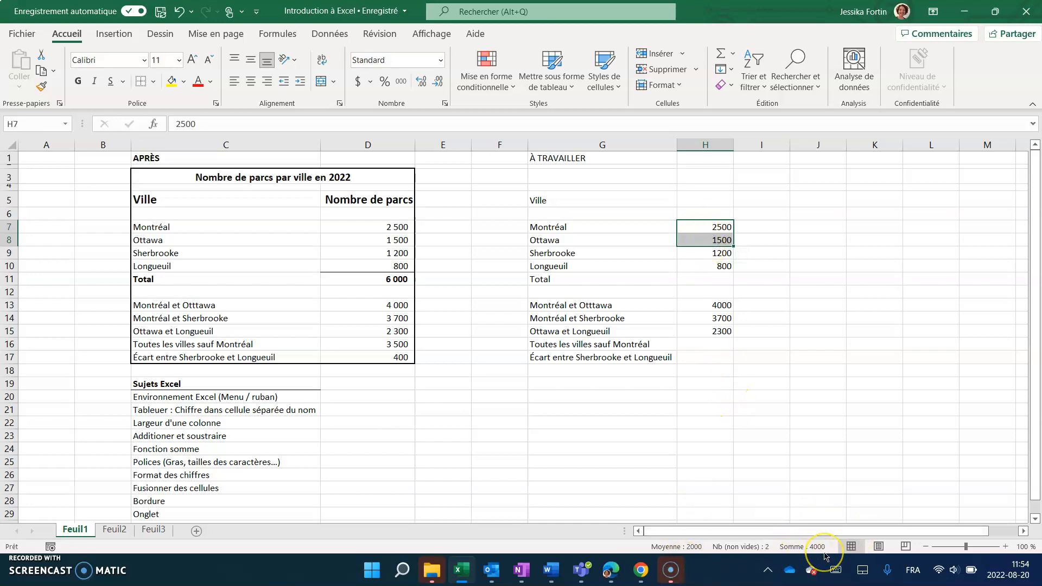
left_click(788, 398)
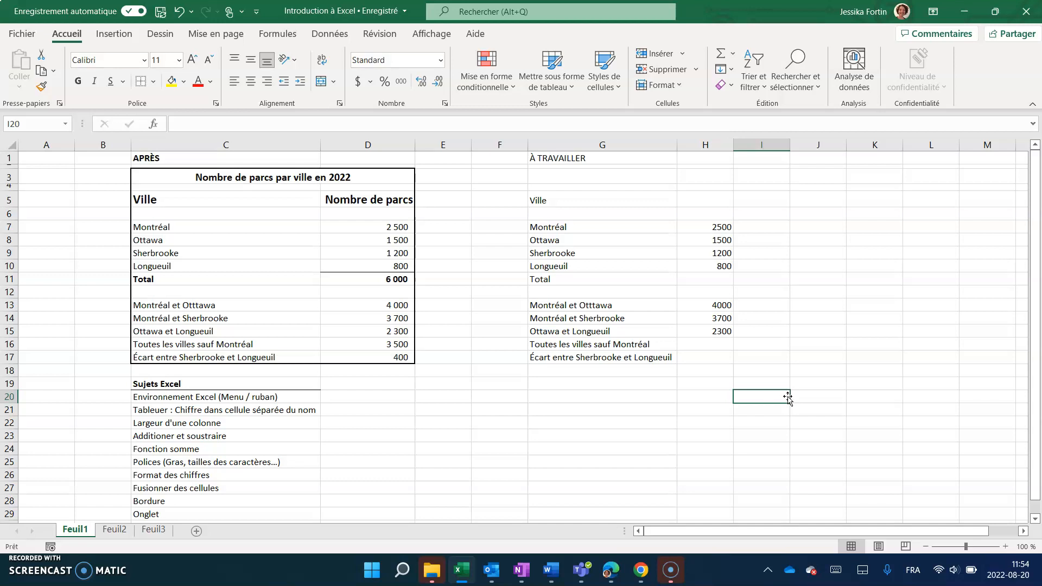
left_click(389, 227)
left_click_drag(388, 239, 380, 253)
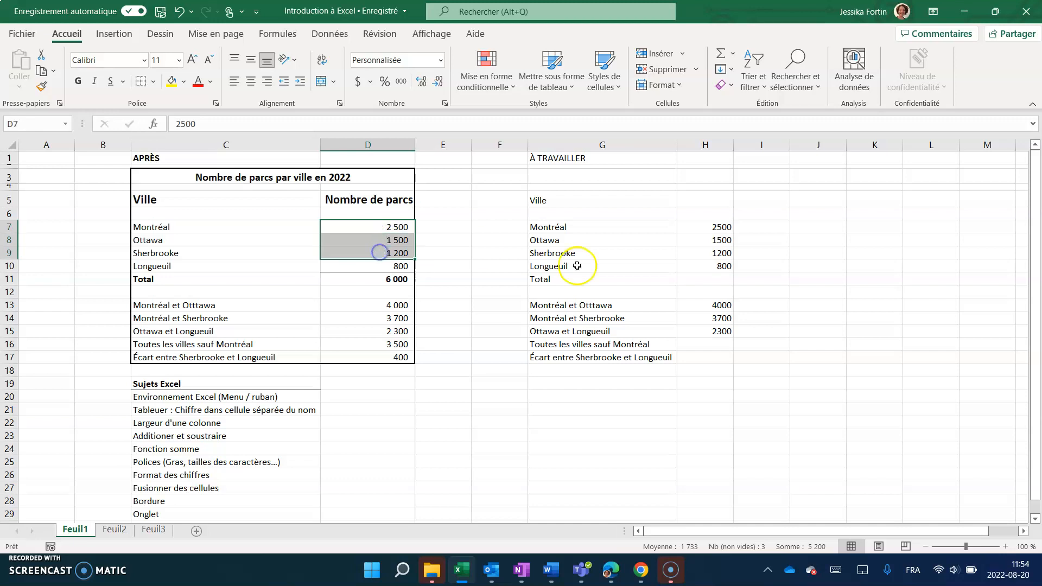
left_click(827, 462)
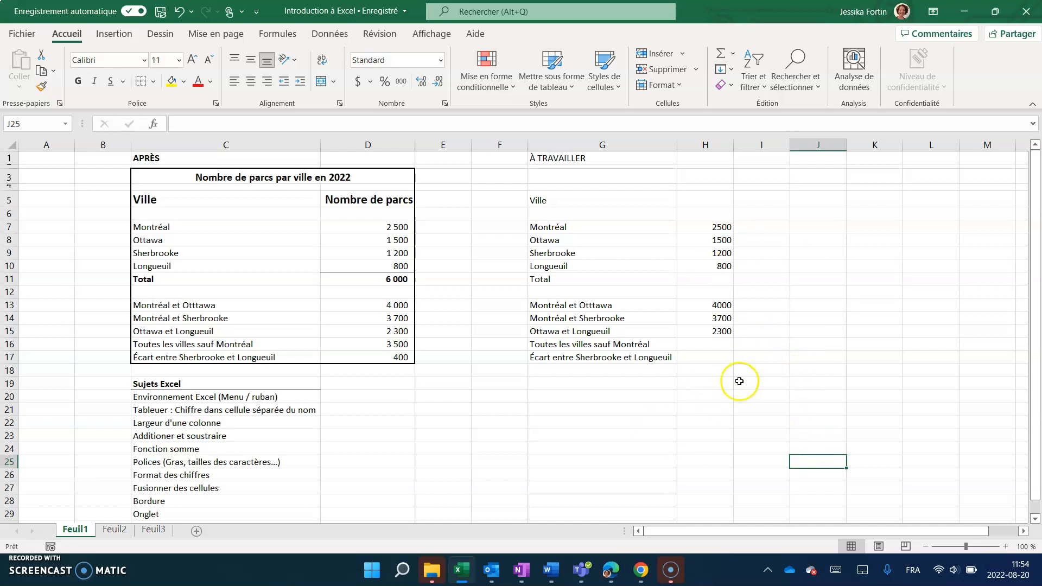
- Start adding the cities one reference at a time in I13 with =H7+H8+H9+, and cancel the entry
left_click(708, 345)
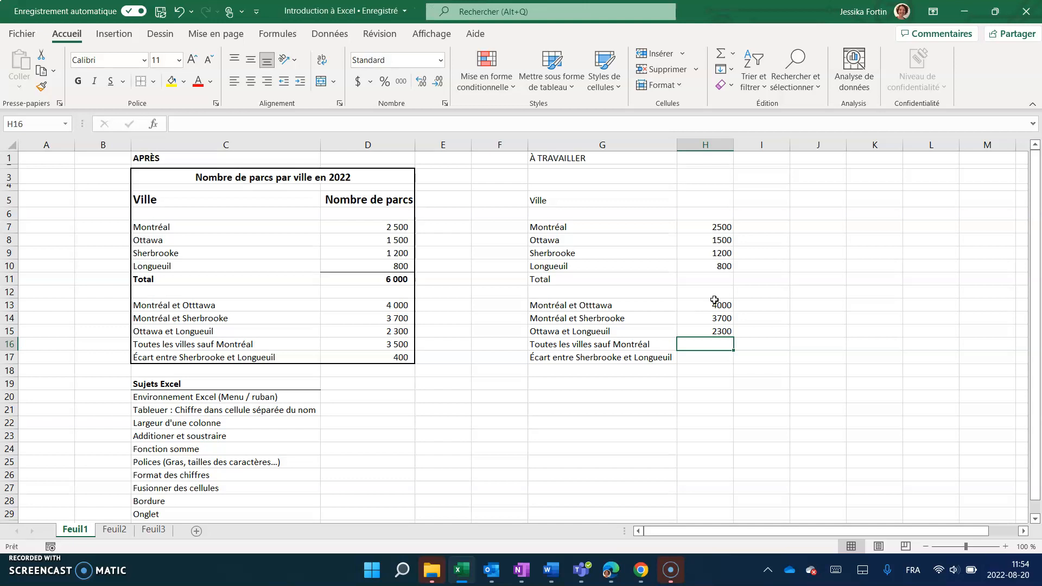
left_click(566, 277)
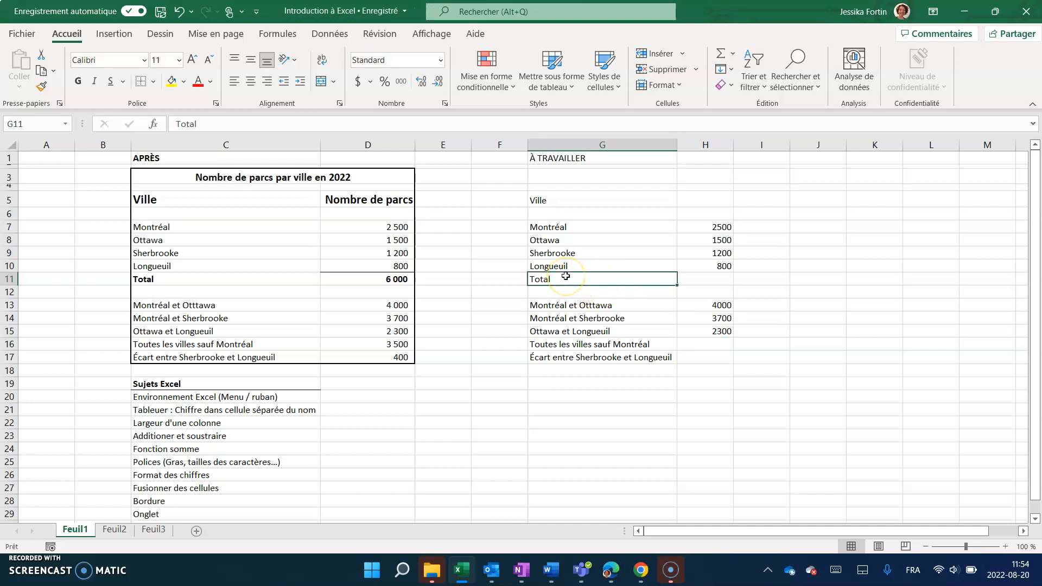
left_click(705, 306)
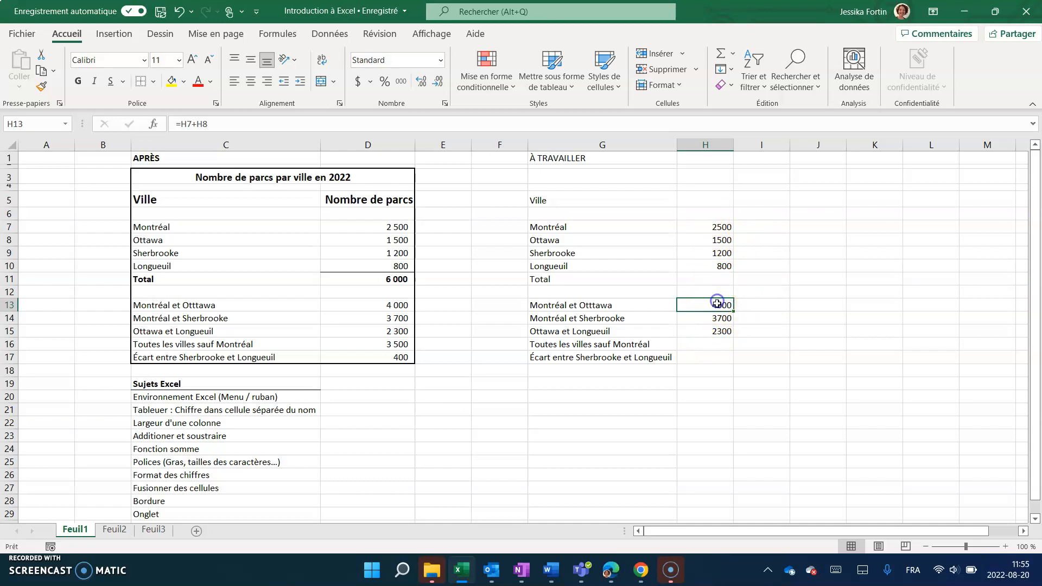
left_click(781, 307)
type("=")
left_click(706, 228)
type("+")
left_click(706, 240)
type("+")
left_click(705, 253)
type("+")
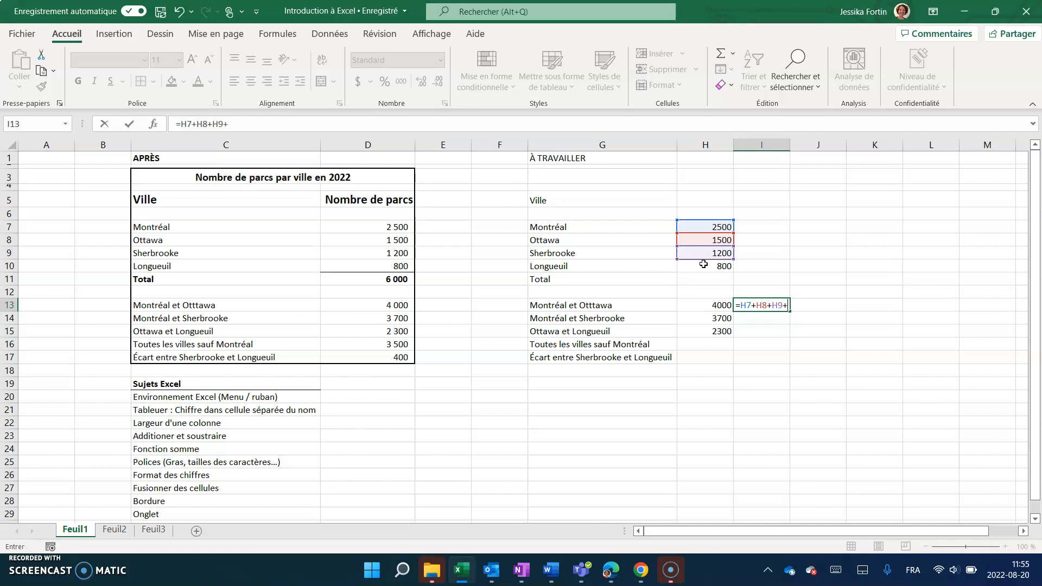
key("Escape")
- Total the four cities' parks in H11 with the AutoSum formula =SOMME(H7:H10)
left_click(702, 266)
left_click(704, 277)
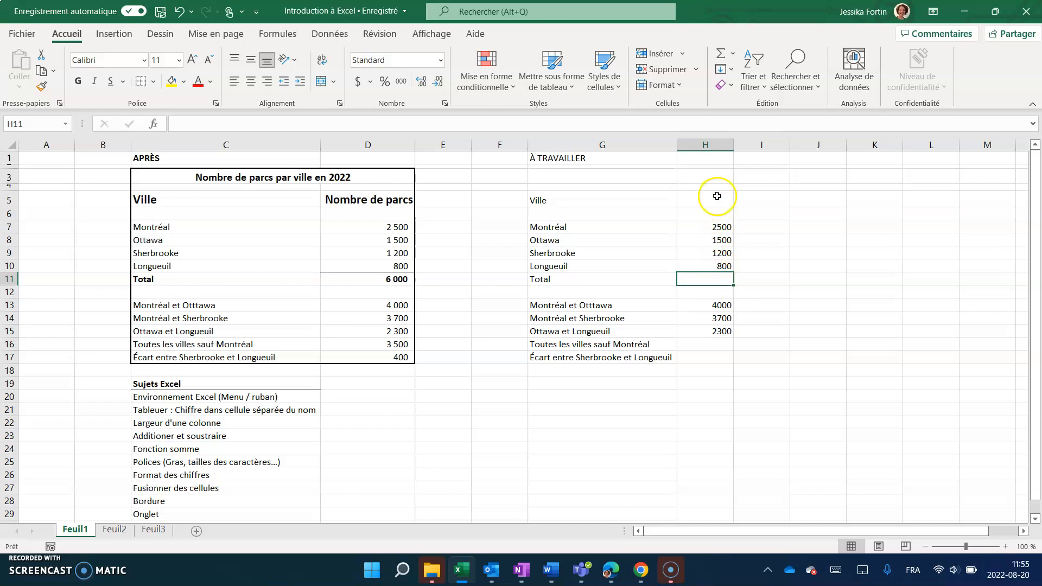
left_click(722, 54)
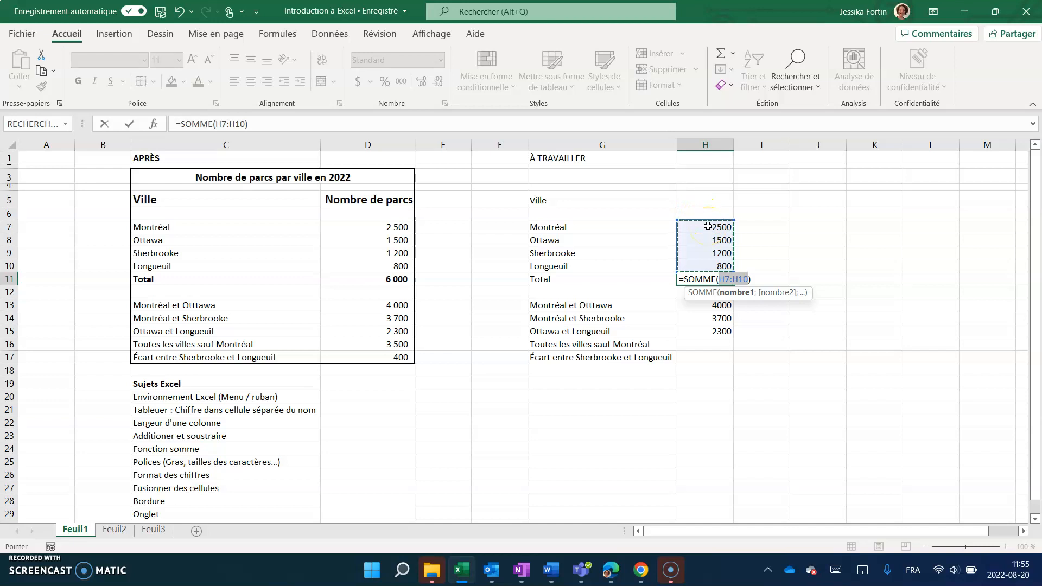
left_click_drag(708, 226, 703, 262)
left_click_drag(698, 226, 699, 267)
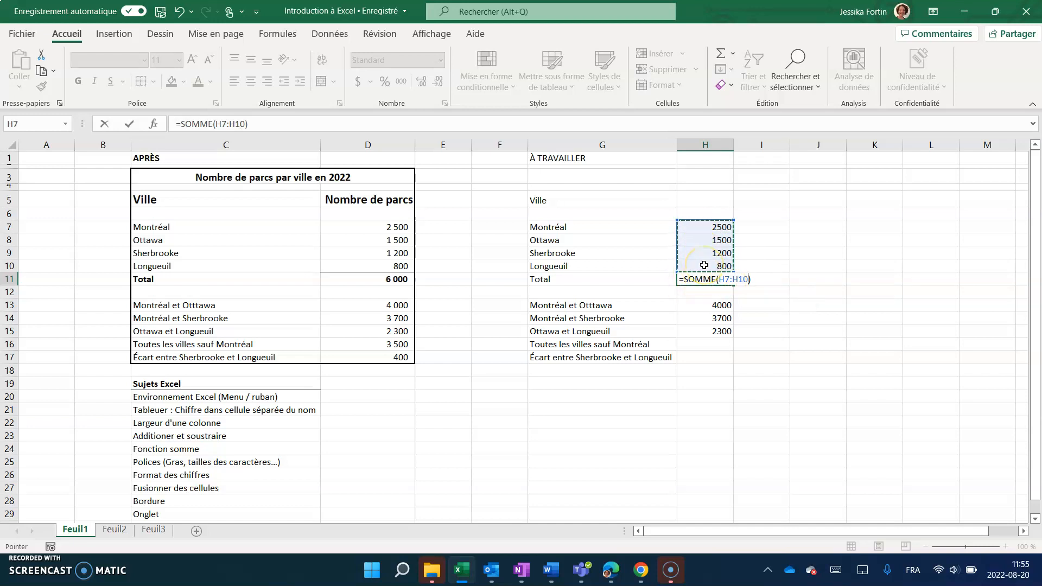
key("Return")
left_click(708, 277)
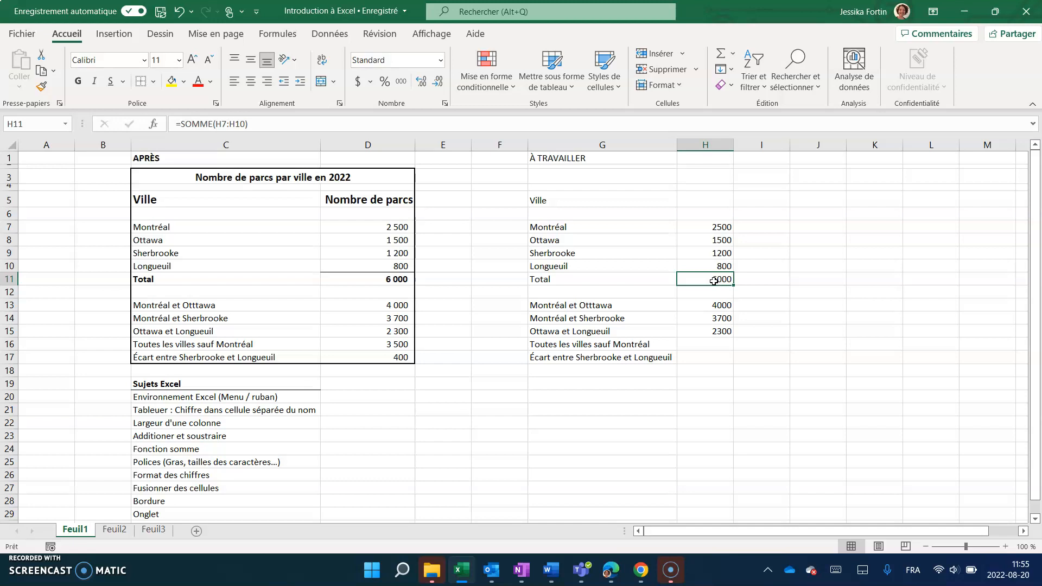
- Clear the total formula from H11
left_click(716, 61)
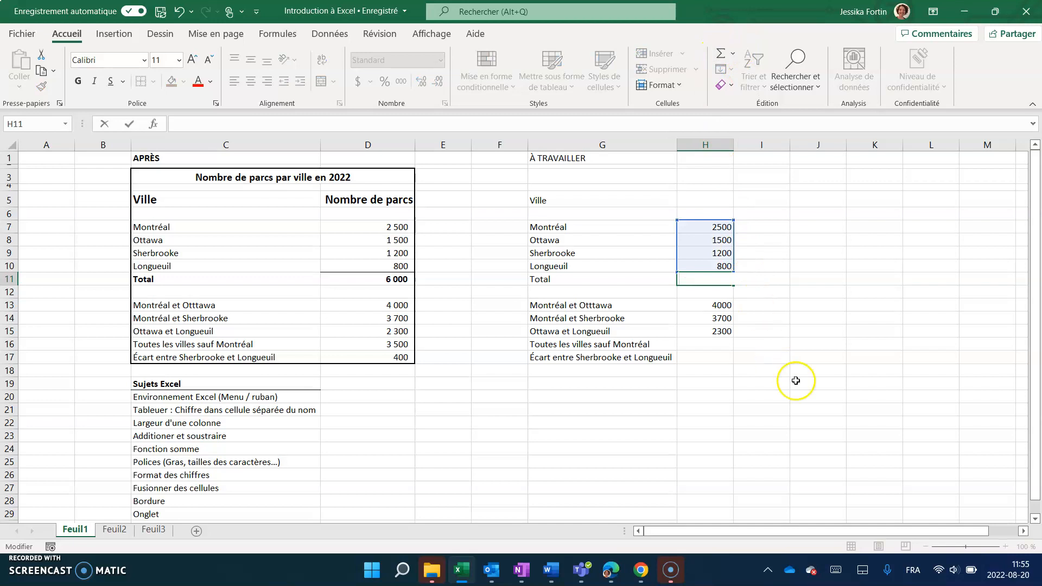
key("ctrl+Return")
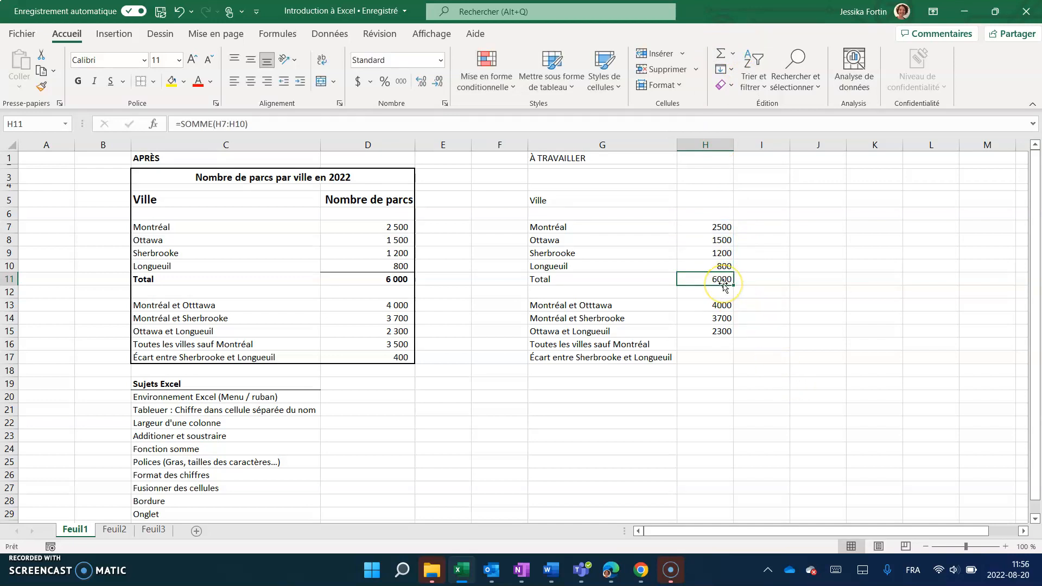
key("BackSpace")
key("Return")
key("Return")
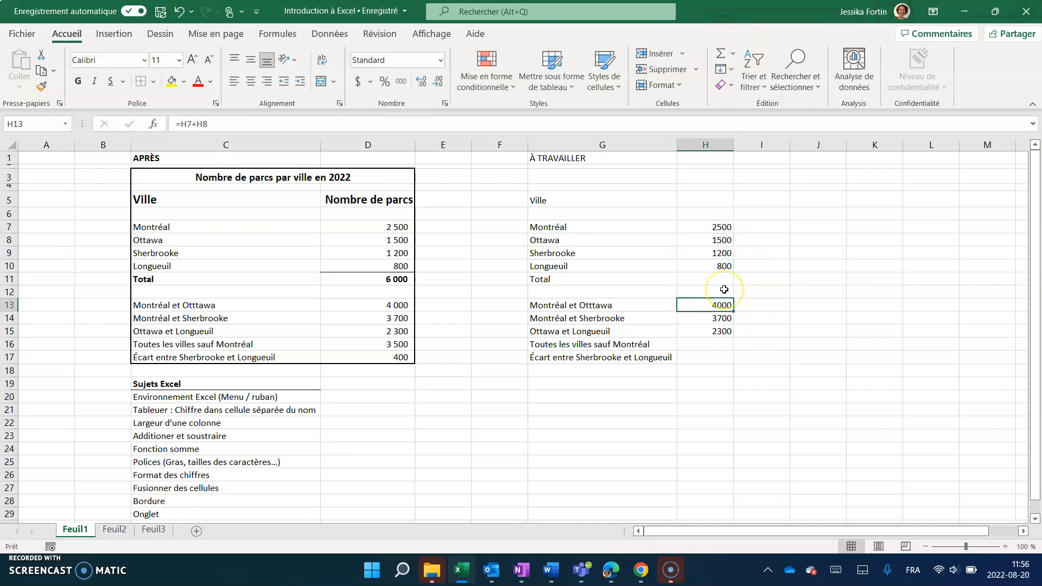
- Insert the AutoSum formula =SOMME(H7:H10) again in the empty total cell H11
left_click(710, 278)
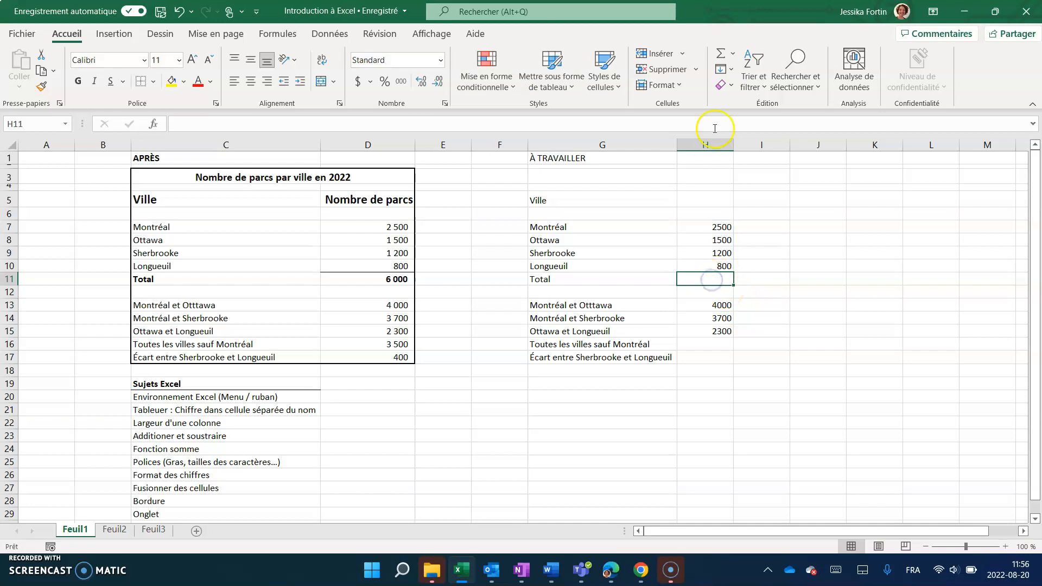
left_click(722, 55)
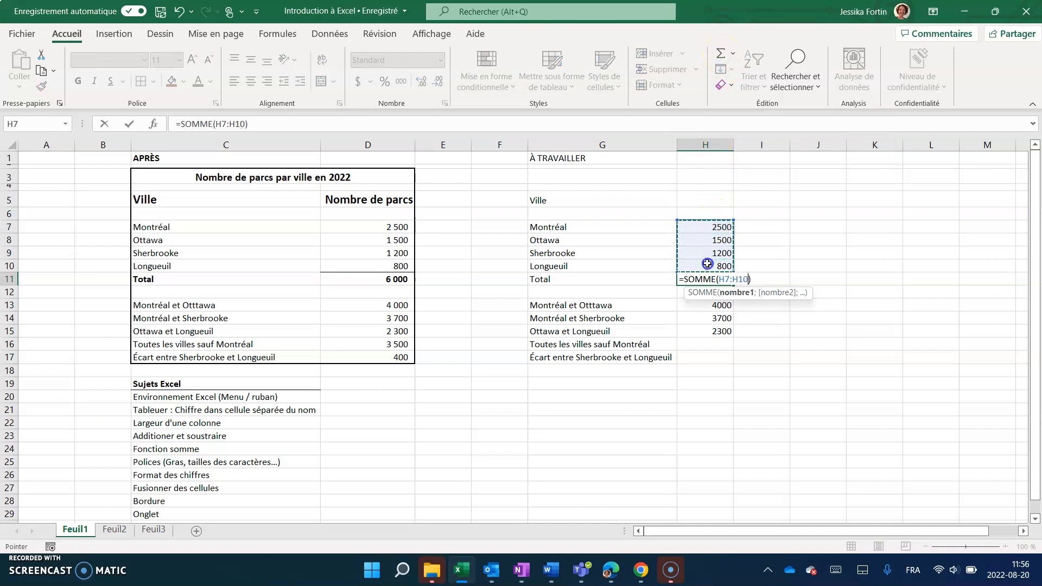
key("Return")
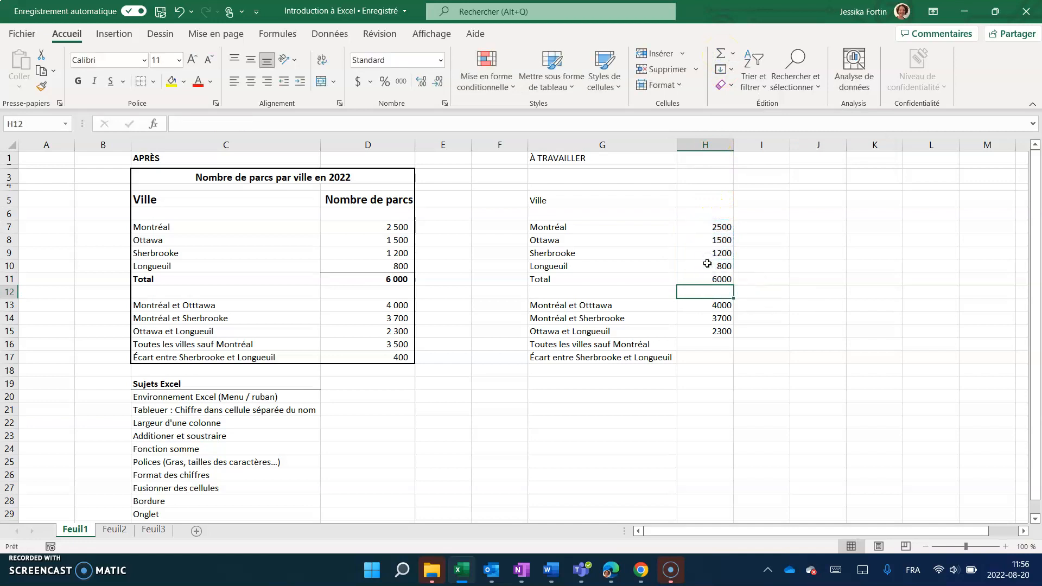
- Calculate the parks for all cities except Montréal in H16 by subtracting Montréal from the total with =H11-H7
left_click(629, 343)
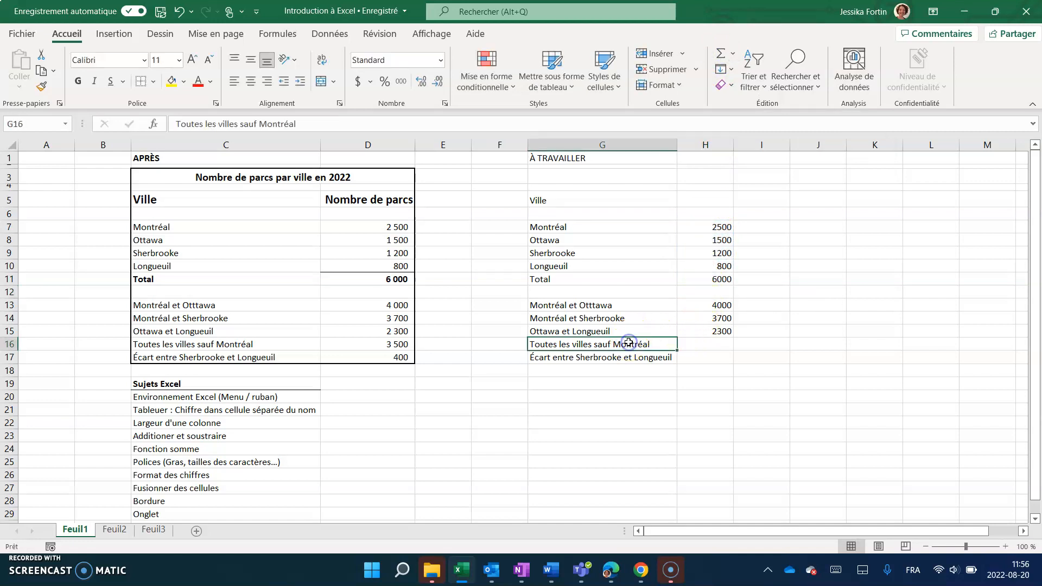
left_click(700, 343)
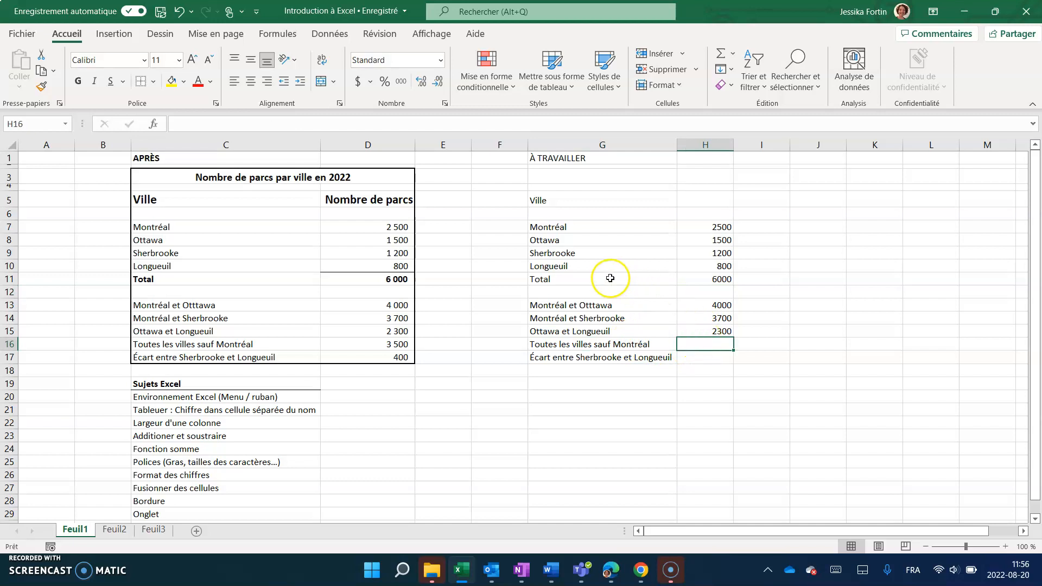
left_click(704, 281)
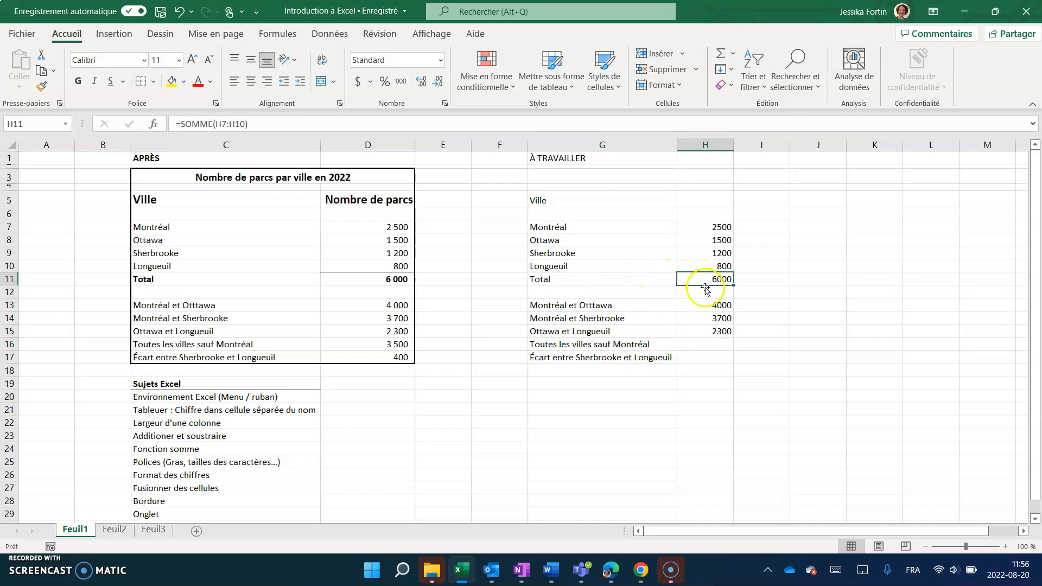
left_click(713, 344)
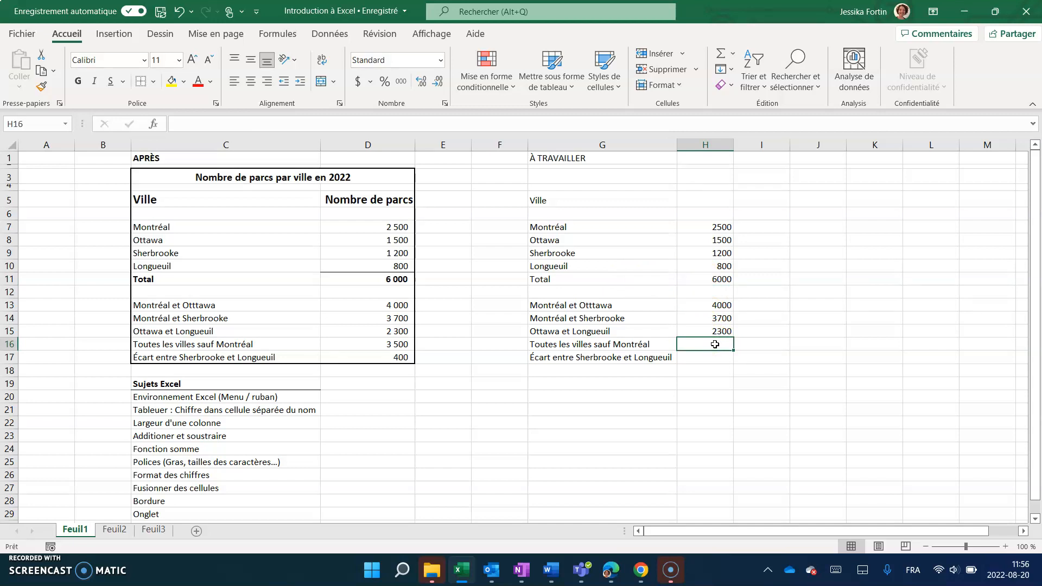
type("=")
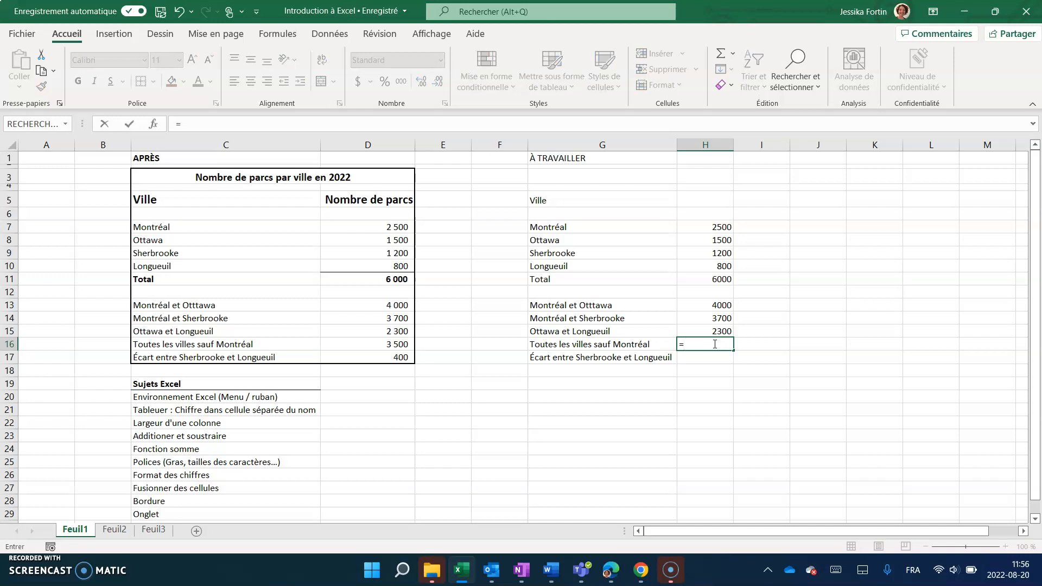
left_click(710, 276)
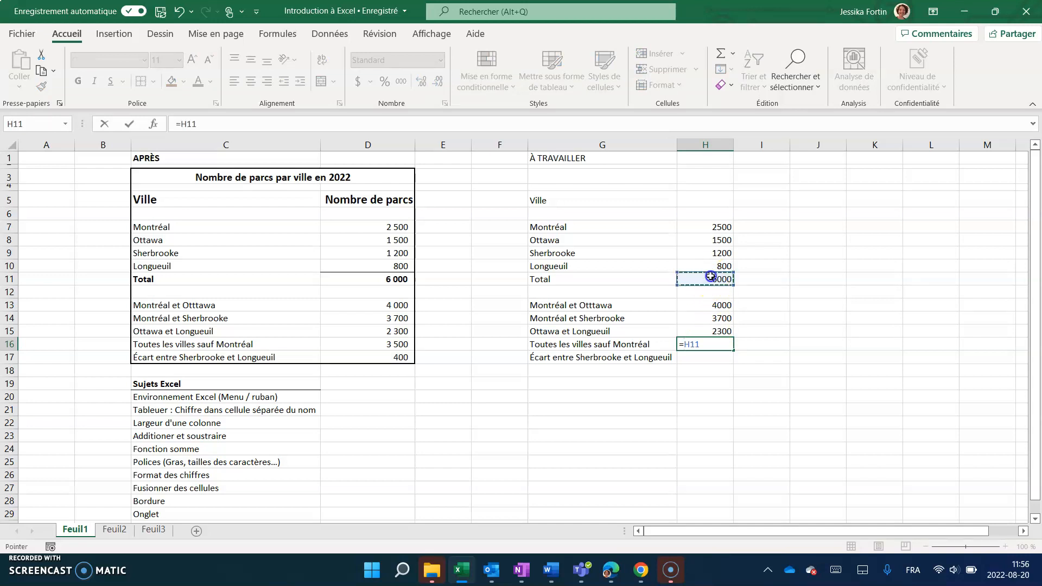
type("-")
left_click(704, 227)
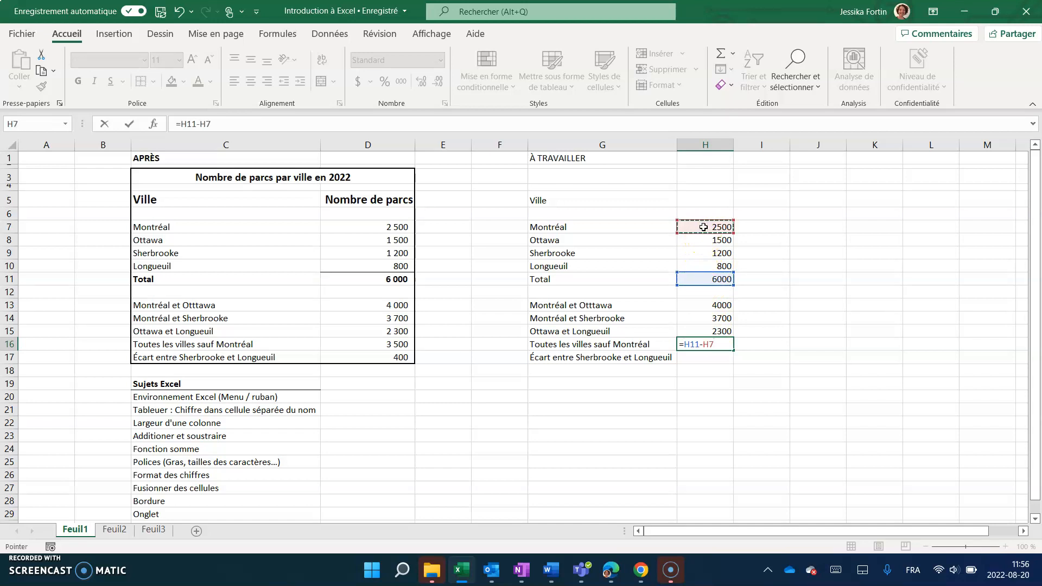
key("Return")
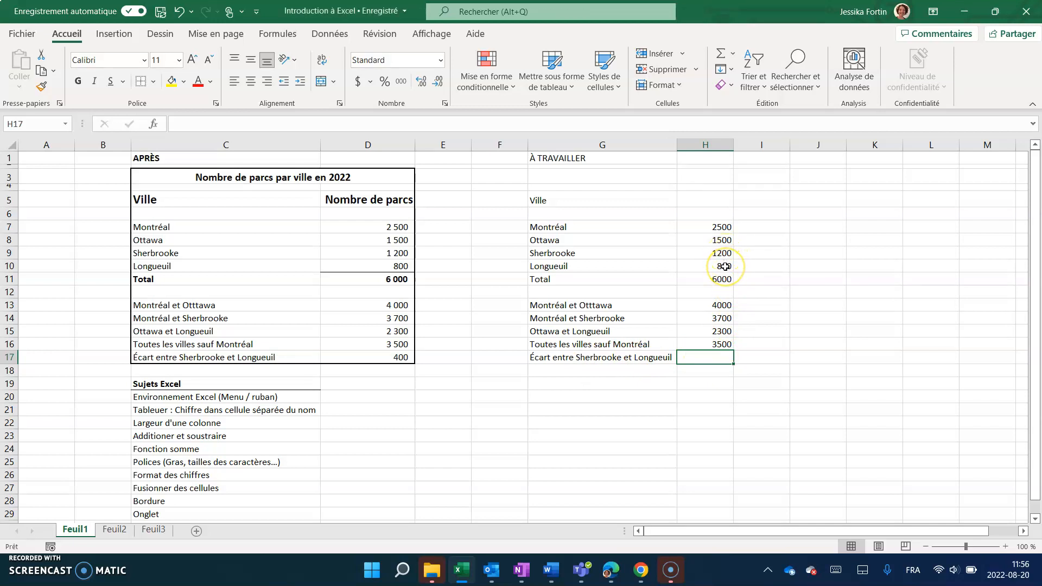
- Calculate the difference between Sherbrooke and Longueuil in H17 with the formula =H9-H10
type("=")
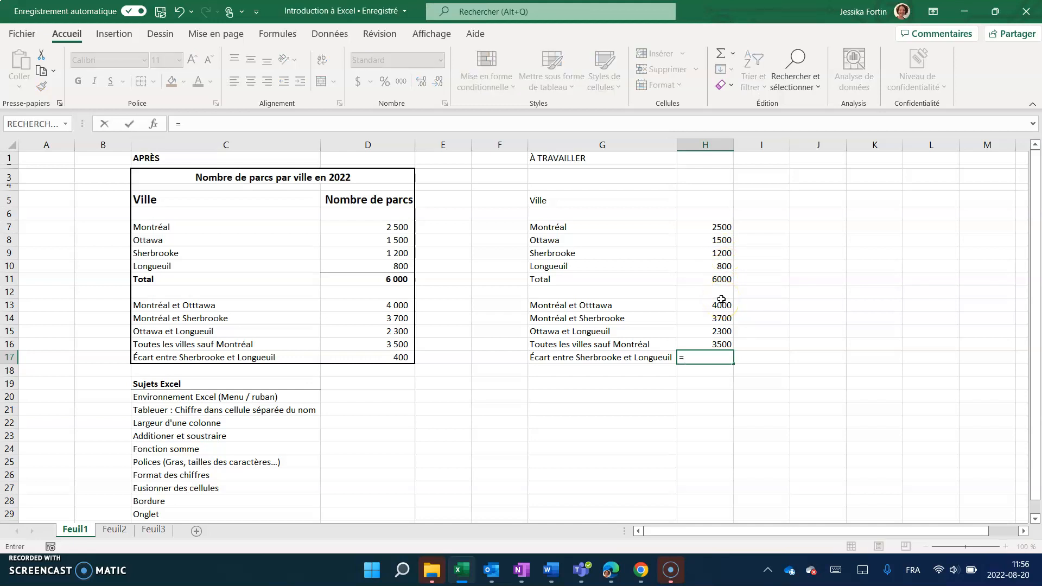
left_click(708, 253)
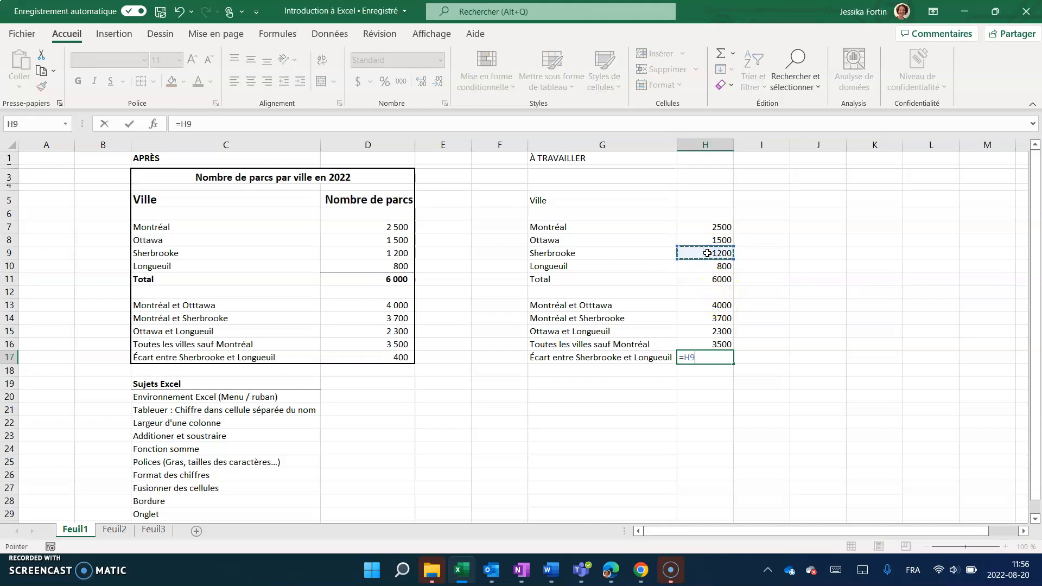
type("-")
left_click(707, 266)
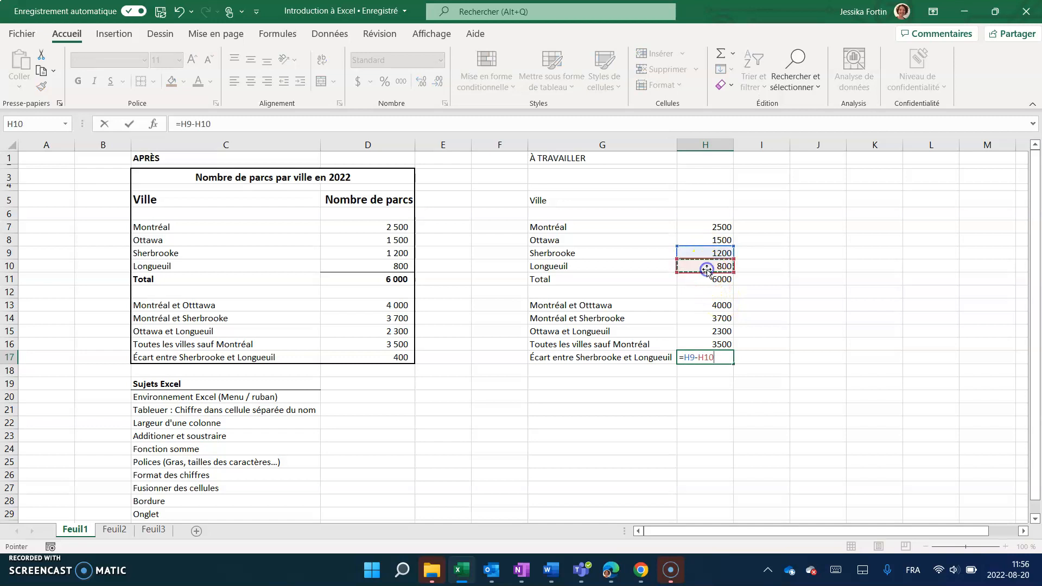
key("Return")
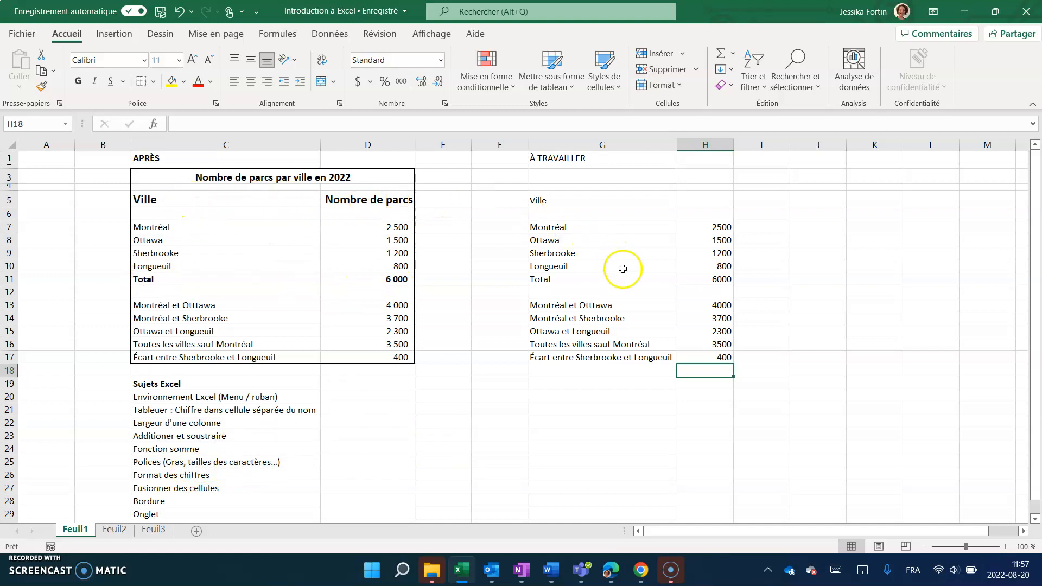
- Make the Total row of the À TRAVAILLER table bold in G11:H11
left_click(574, 280)
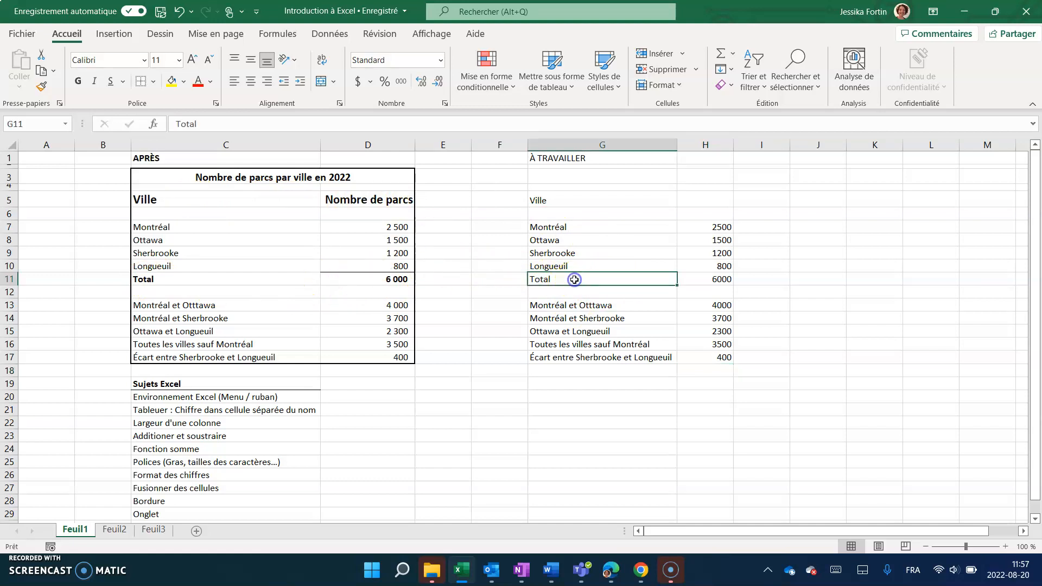
left_click_drag(641, 274, 696, 278)
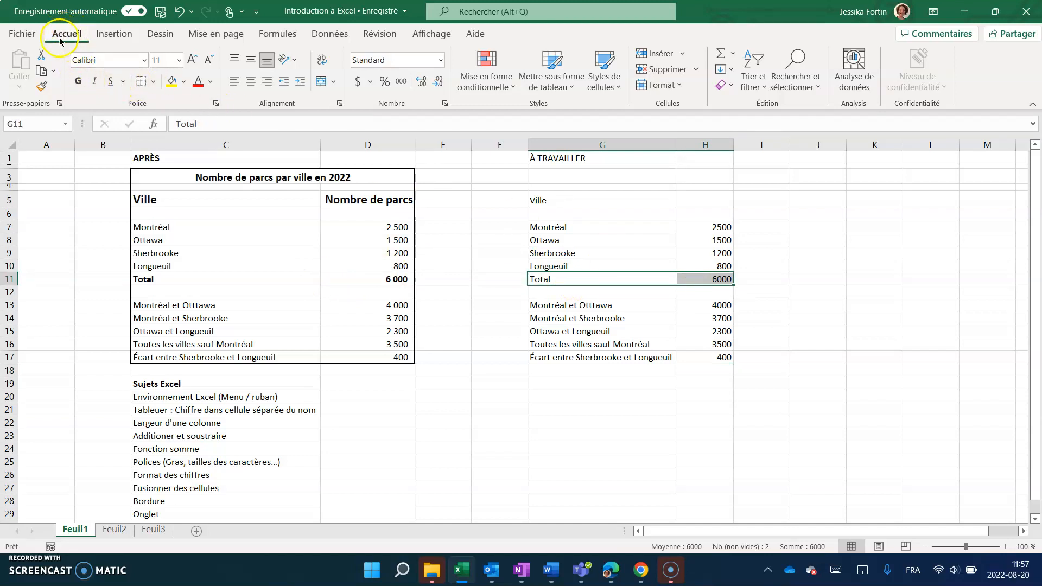
left_click(78, 80)
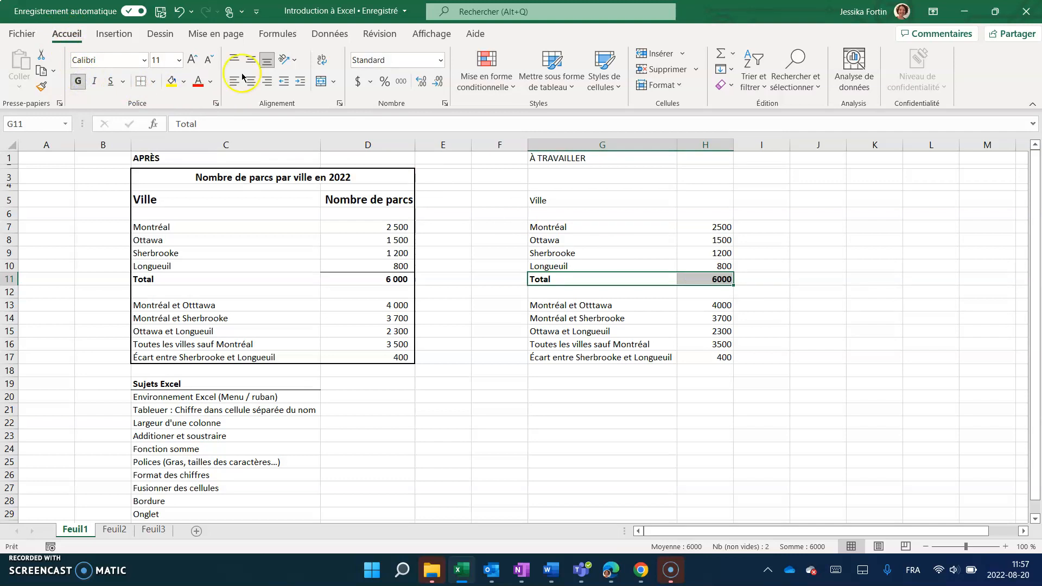
- Enter the column header "Nombre de parcs" in H5, beside the Ville header
left_click(543, 198)
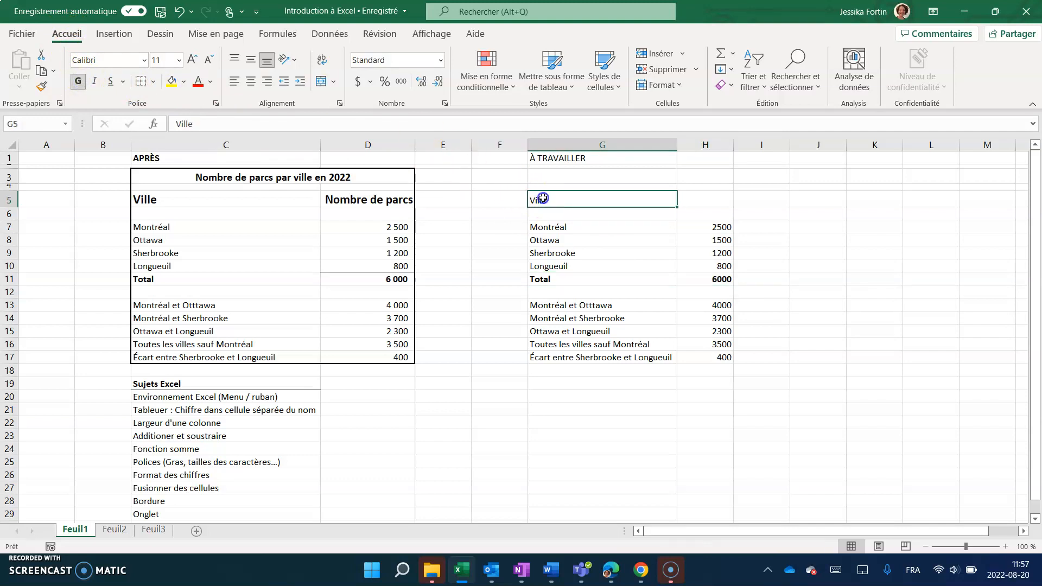
left_click(698, 200)
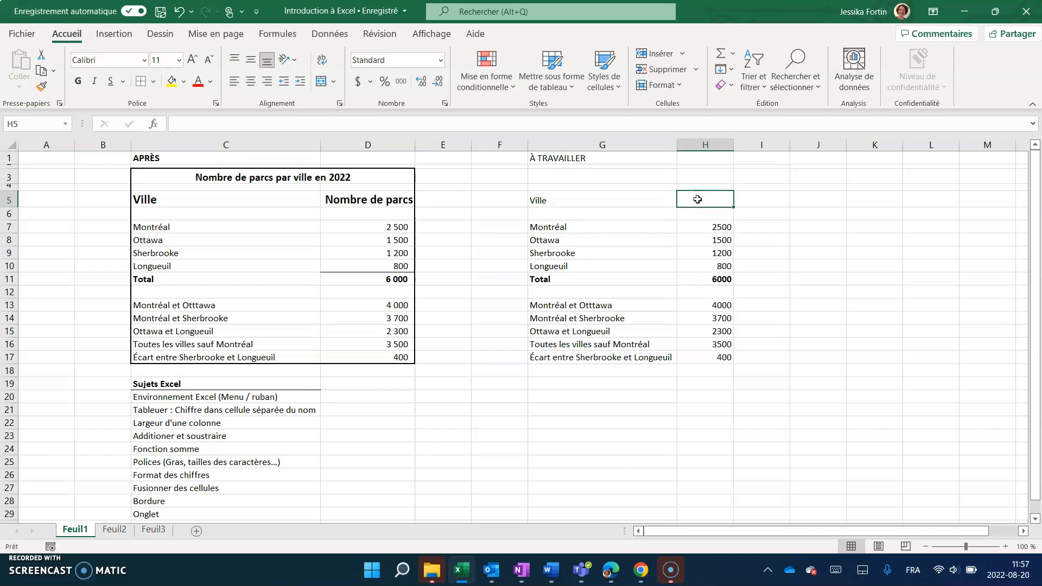
type("Nombre de parcs")
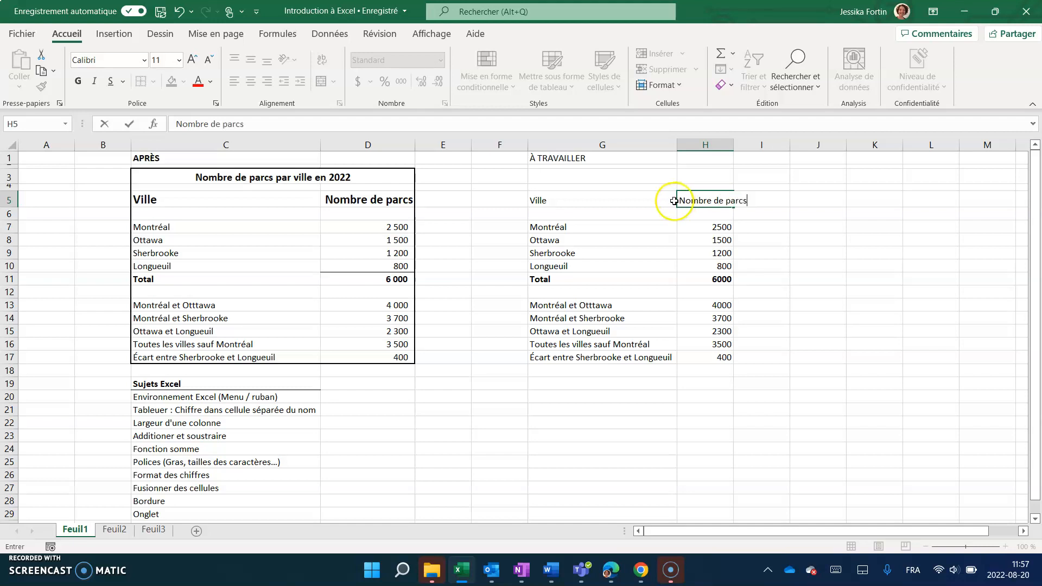
key("Return")
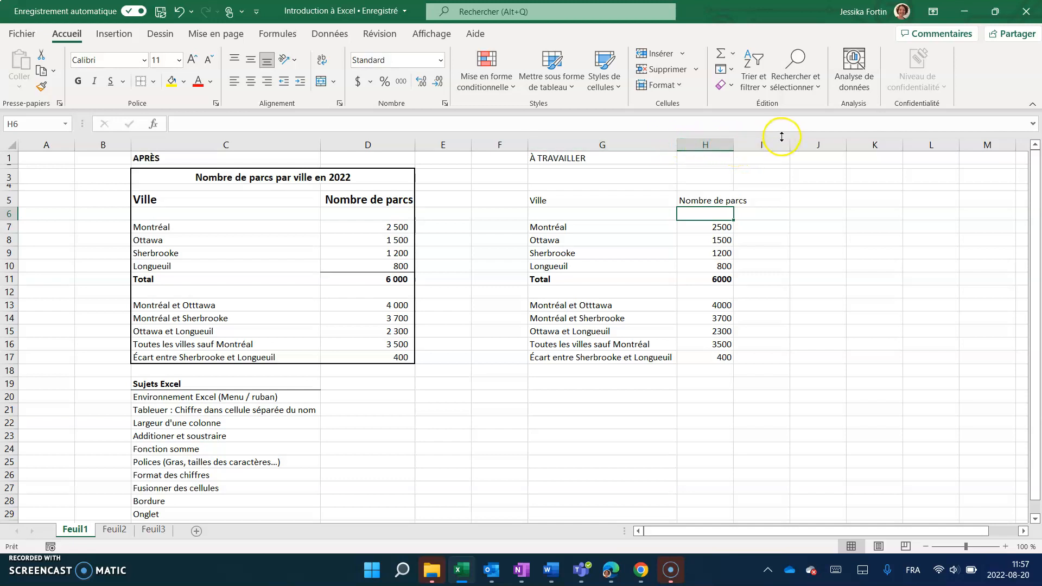
- Fit column H to the width of its header text and widen it slightly more by hand
left_click(725, 143)
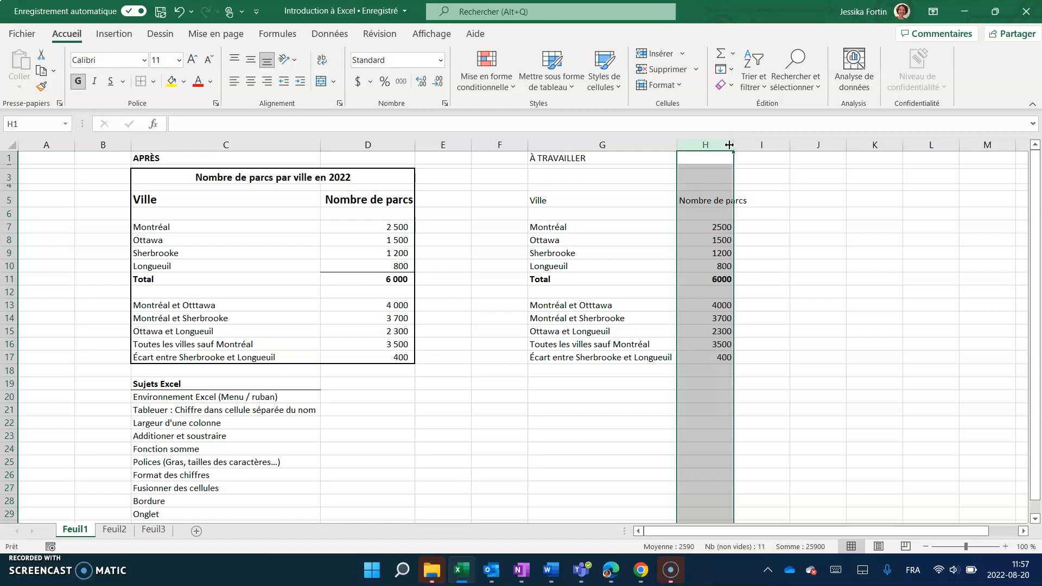
double_click(730, 145)
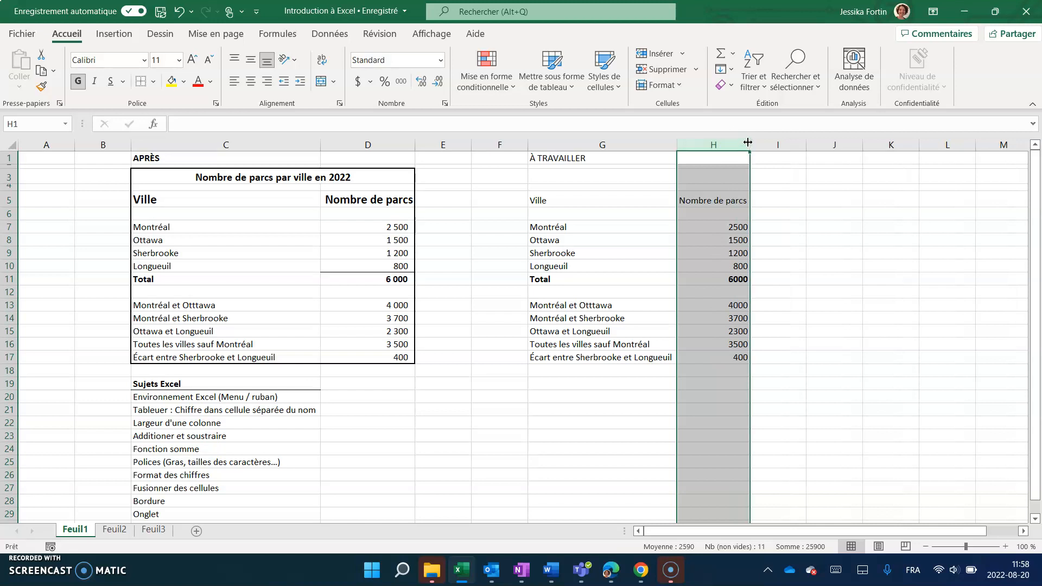
mouse_move(748, 142)
left_mouse_down()
mouse_move(827, 143)
mouse_move(754, 155)
left_mouse_up()
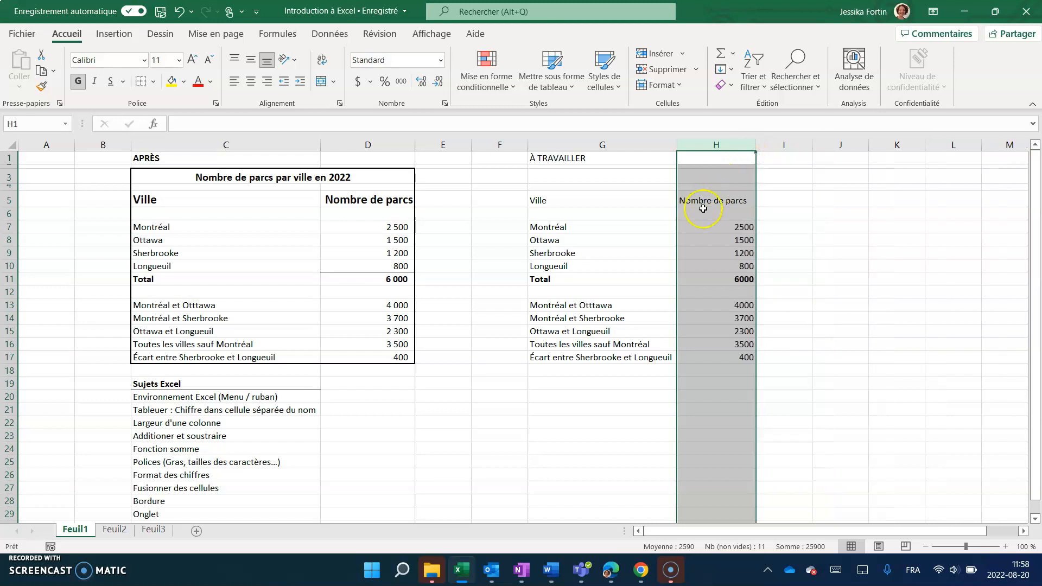
left_click(708, 242)
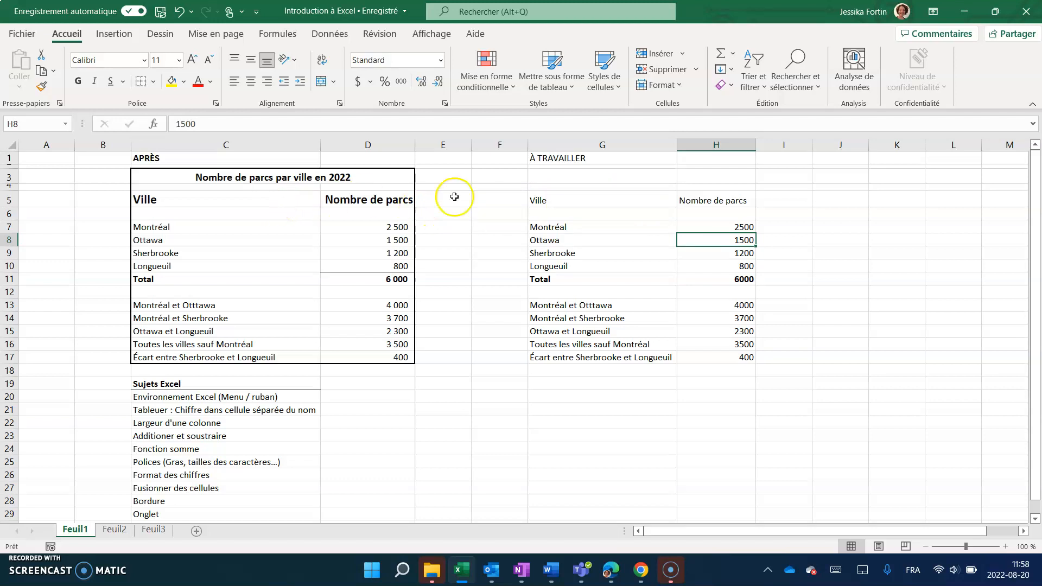
- Make the headers Ville and Nombre de parcs in G5:H5 bold and enlarge their font to size 14
left_click(555, 199)
left_click_drag(555, 199, 691, 199)
left_click(77, 82)
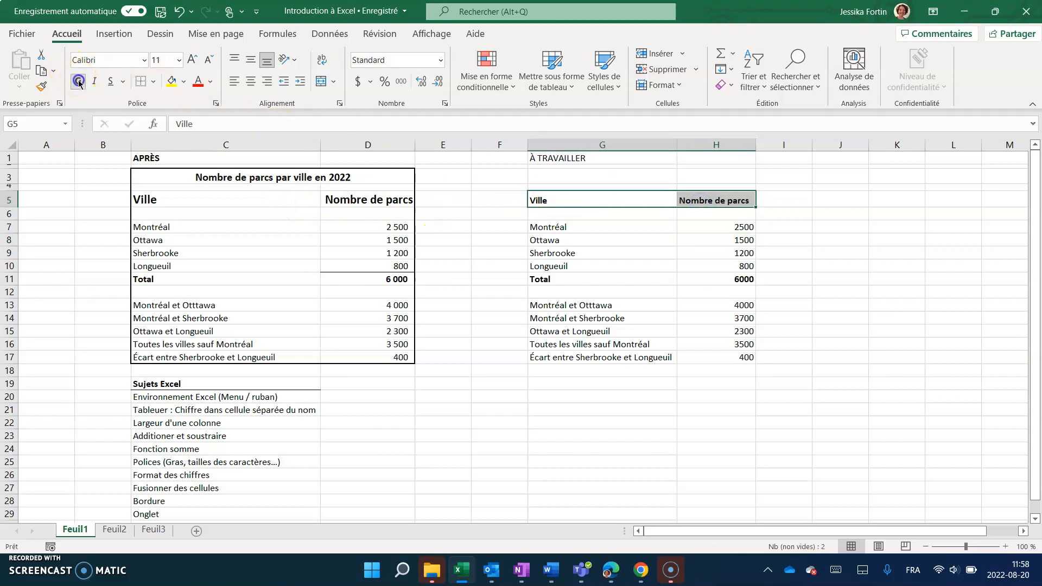
left_click(190, 61)
left_click(190, 61)
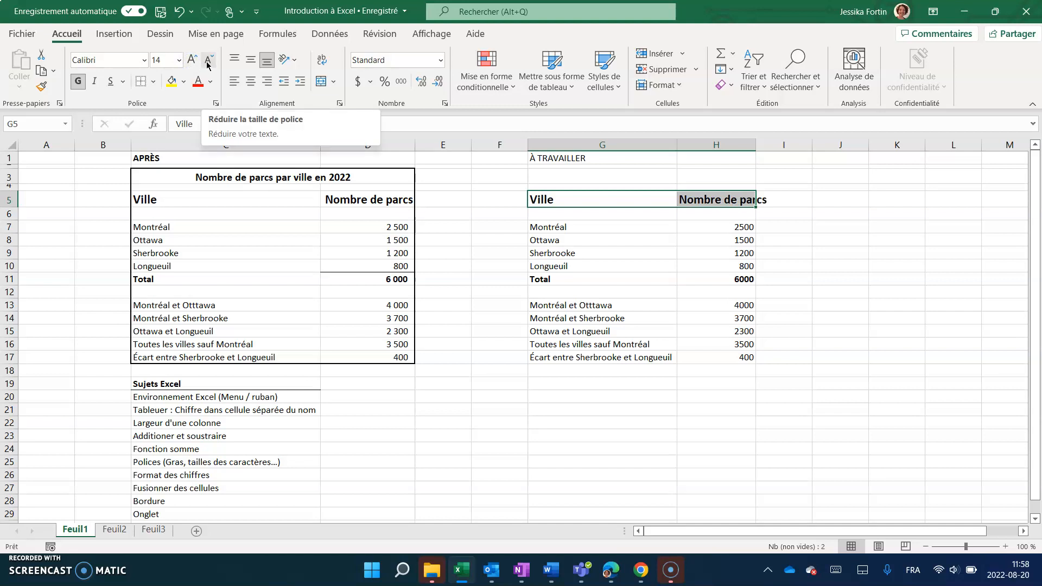
- Autofit column H to its enlarged Nombre de parcs header
left_click(599, 277)
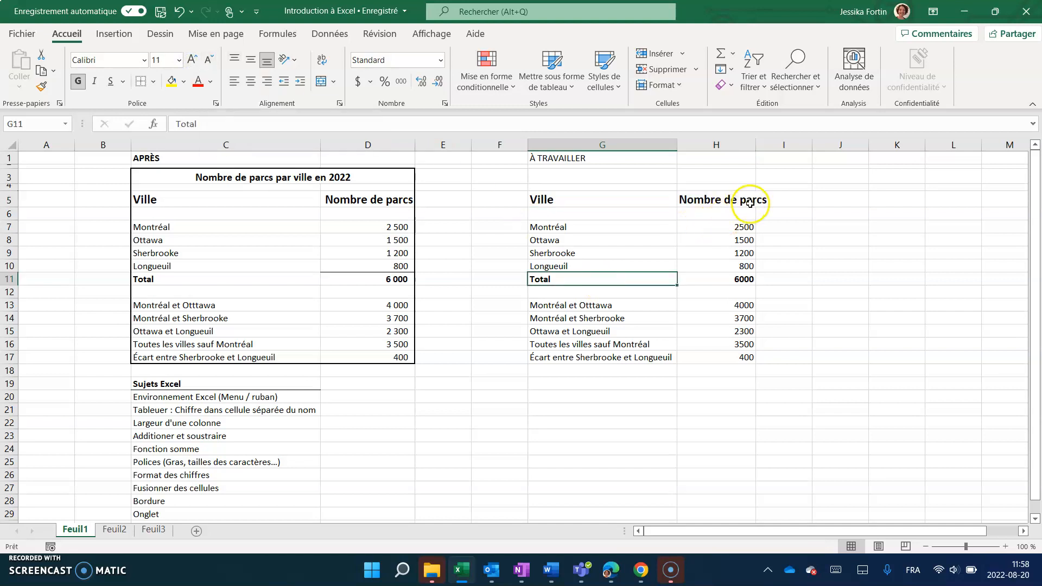
double_click(755, 145)
left_click(762, 277)
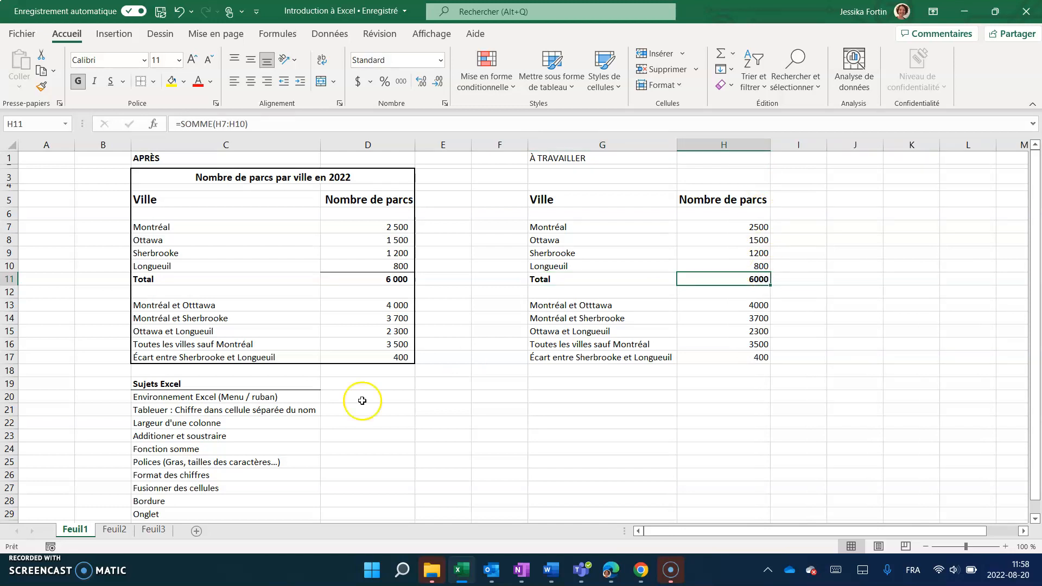
- Format the numbers in column H with a thousands separator and no decimals
left_click(242, 476)
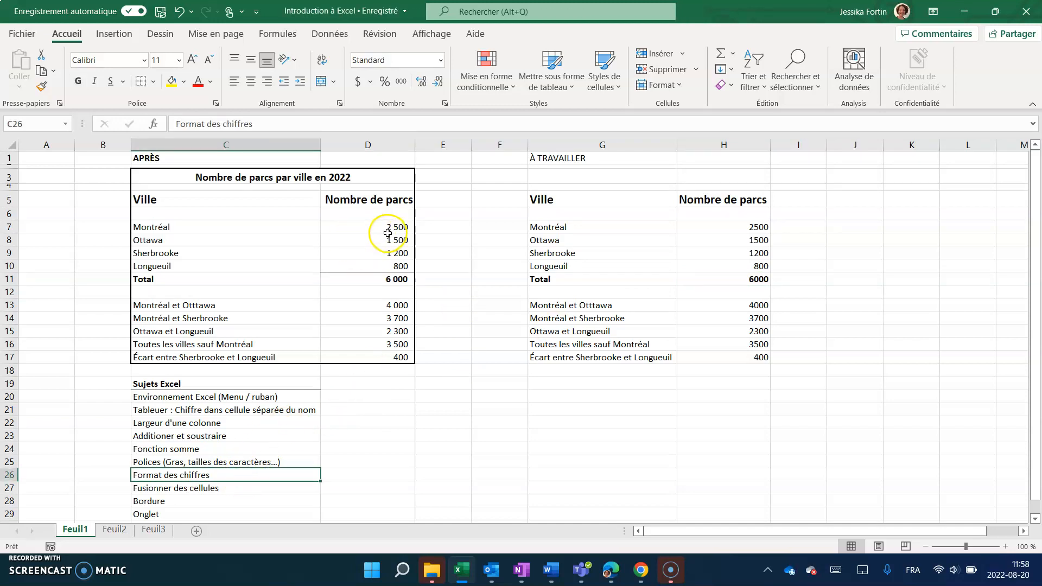
left_click(741, 144)
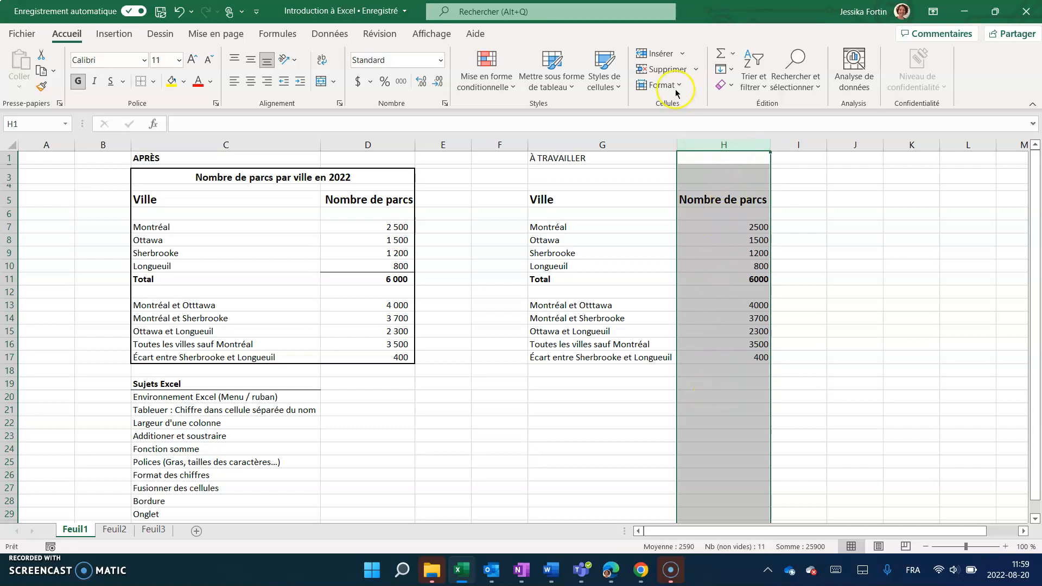
left_click(402, 83)
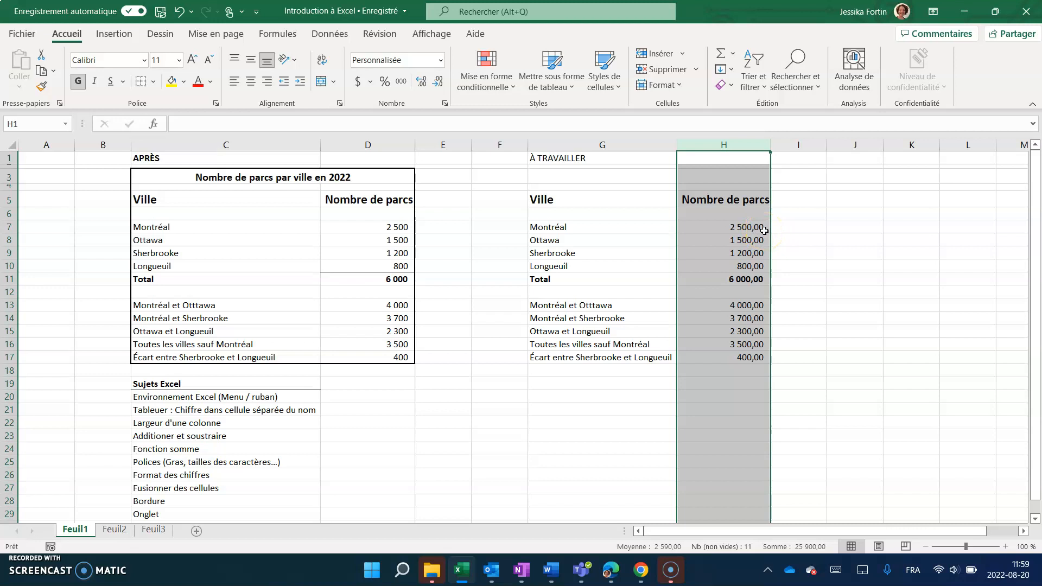
left_click(422, 82)
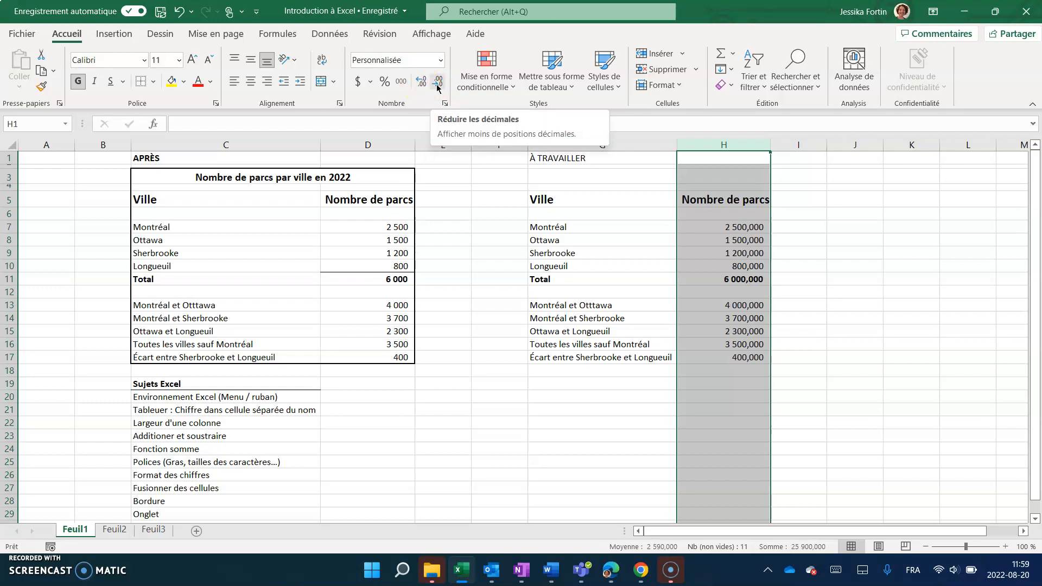
left_click(438, 85)
left_click(438, 84)
left_click(438, 84)
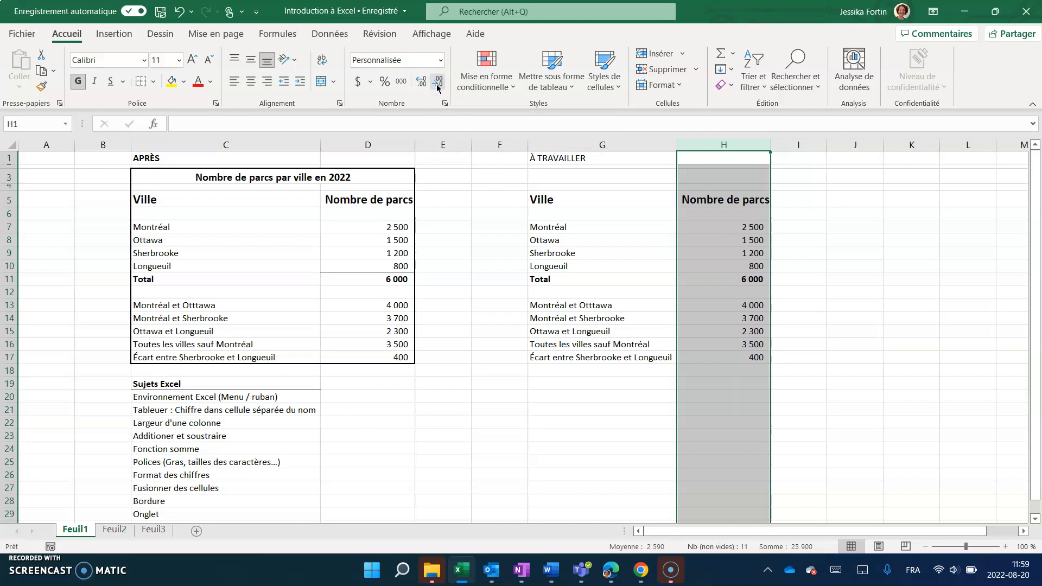
left_click(859, 355)
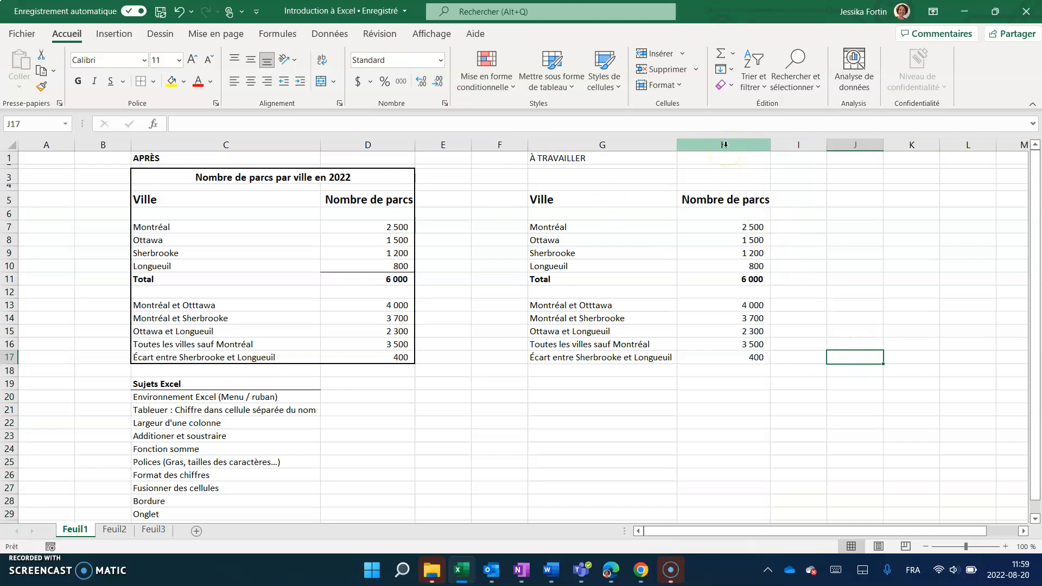
left_click(725, 144)
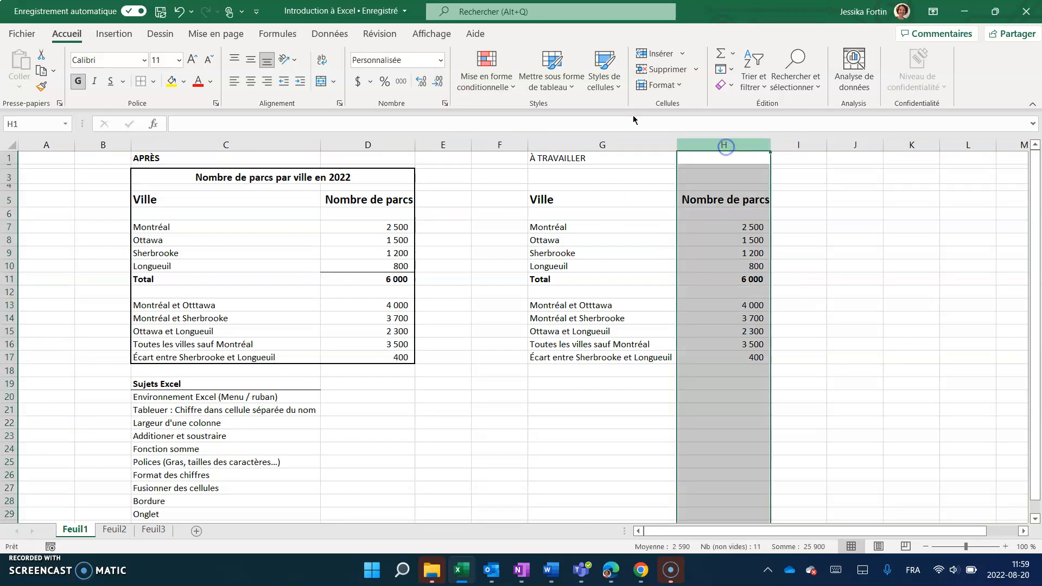
left_click(400, 82)
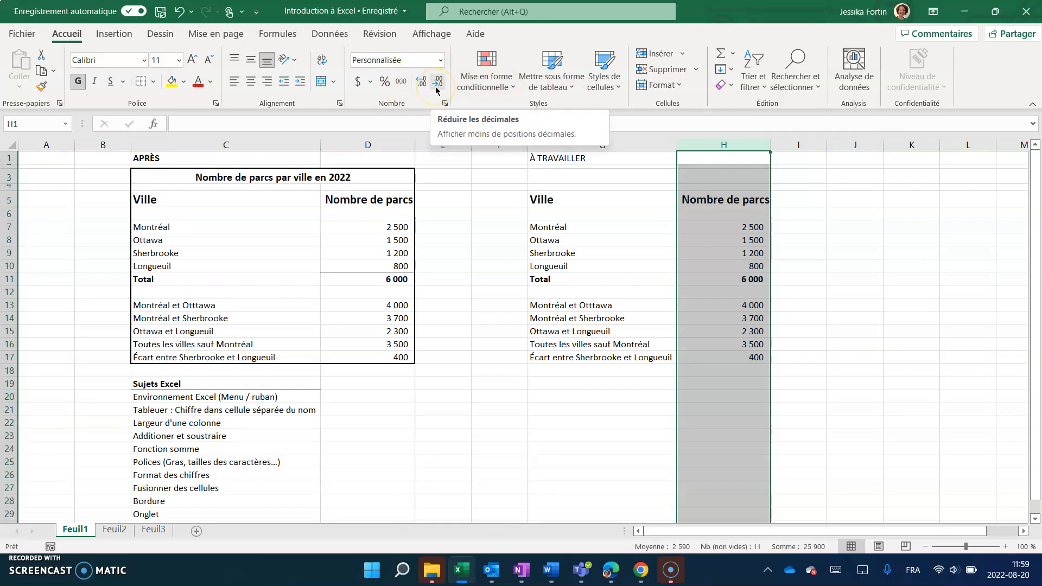
- Enter the title Nombre de parcs par ville en 2022 in G3, above the À TRAVAILLER table
left_click(779, 289)
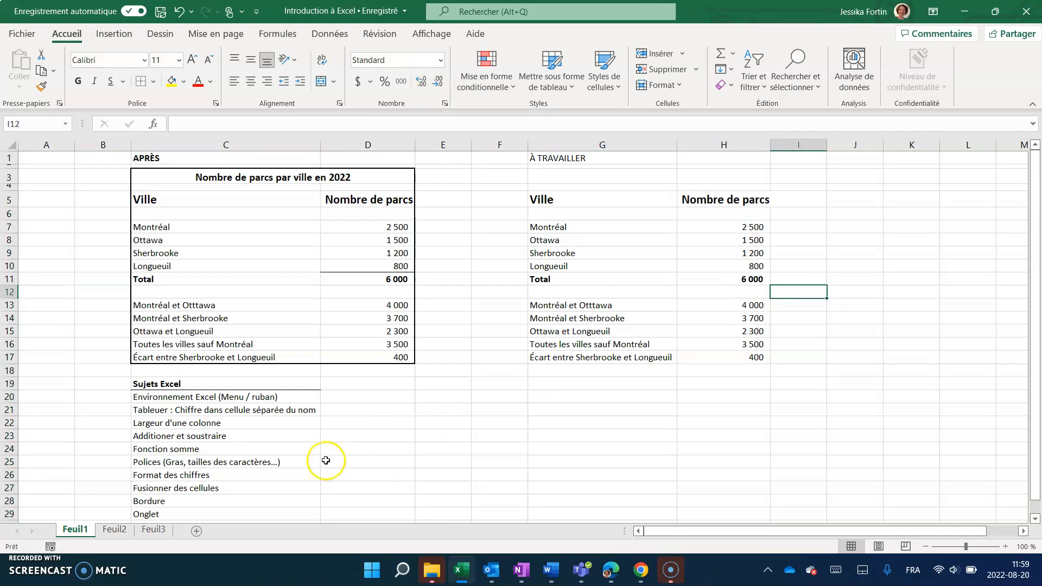
left_click(250, 476)
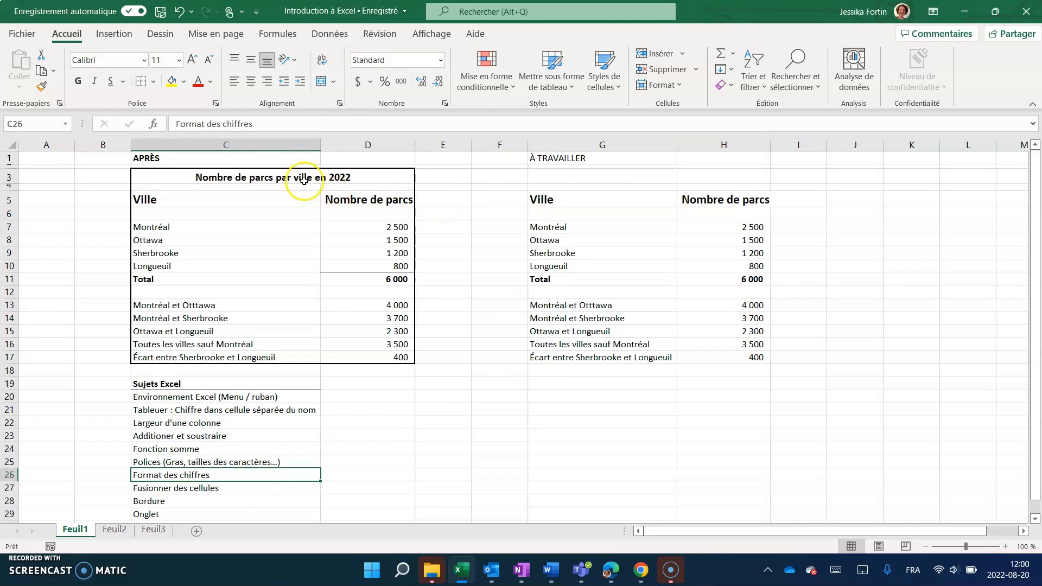
left_click(572, 178)
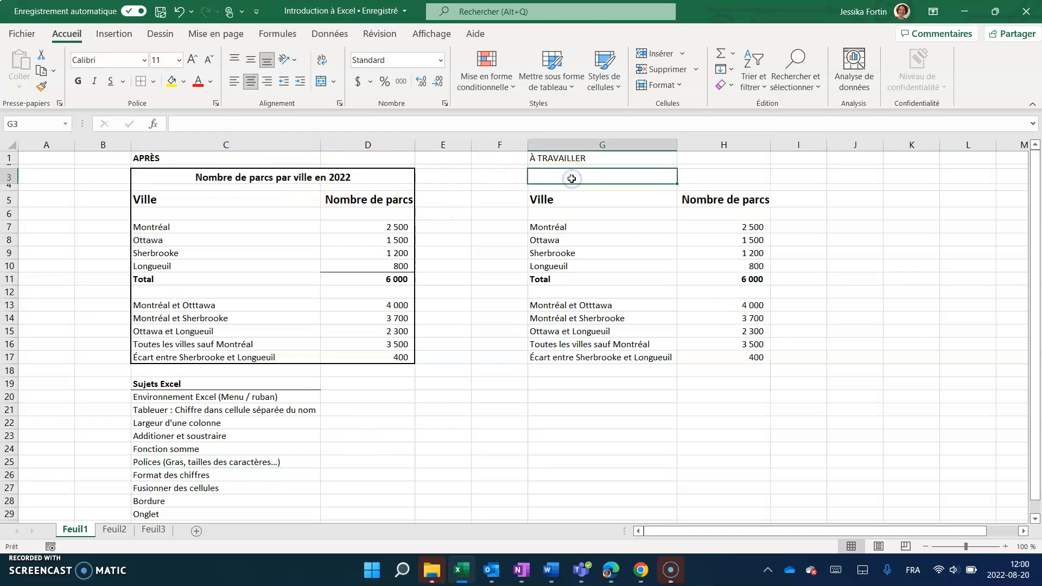
type("Nombre de parcs par ville en 202")
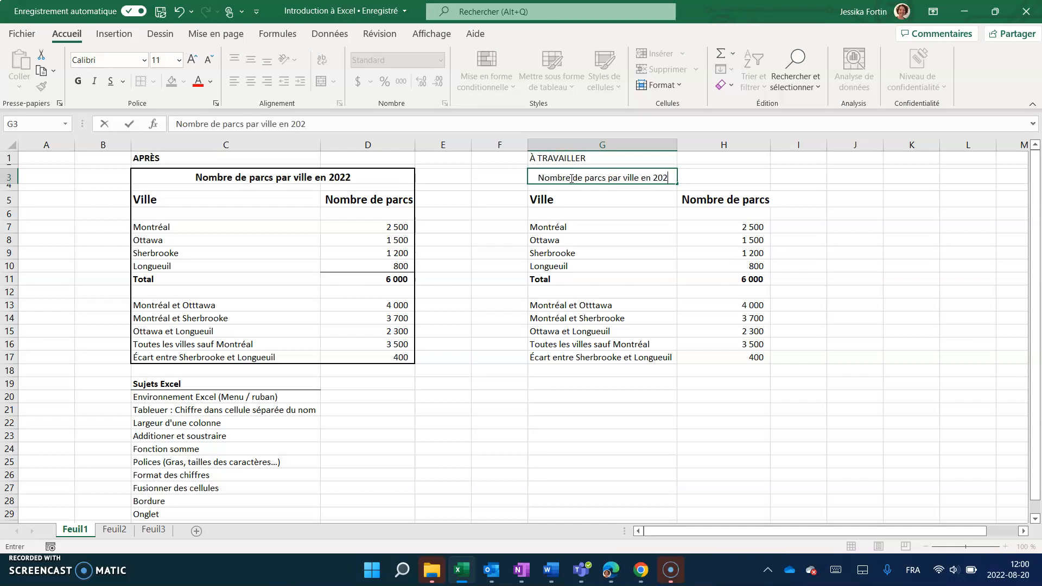
type("2")
key("Return")
- Merge cells G3:H3 and center the title across both table columns
left_click(595, 213)
left_click(595, 178)
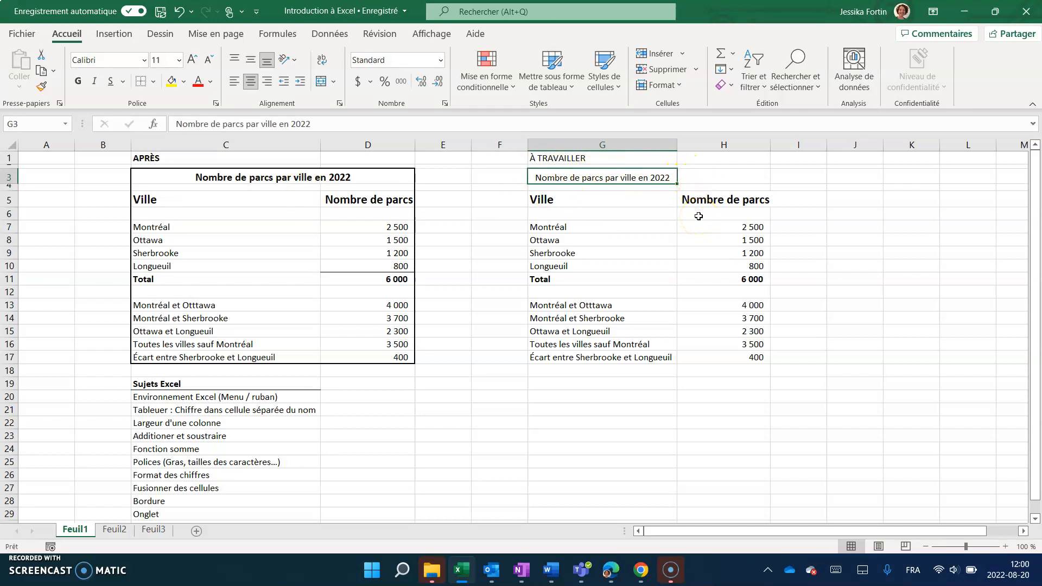
left_click(650, 136)
left_click(737, 174)
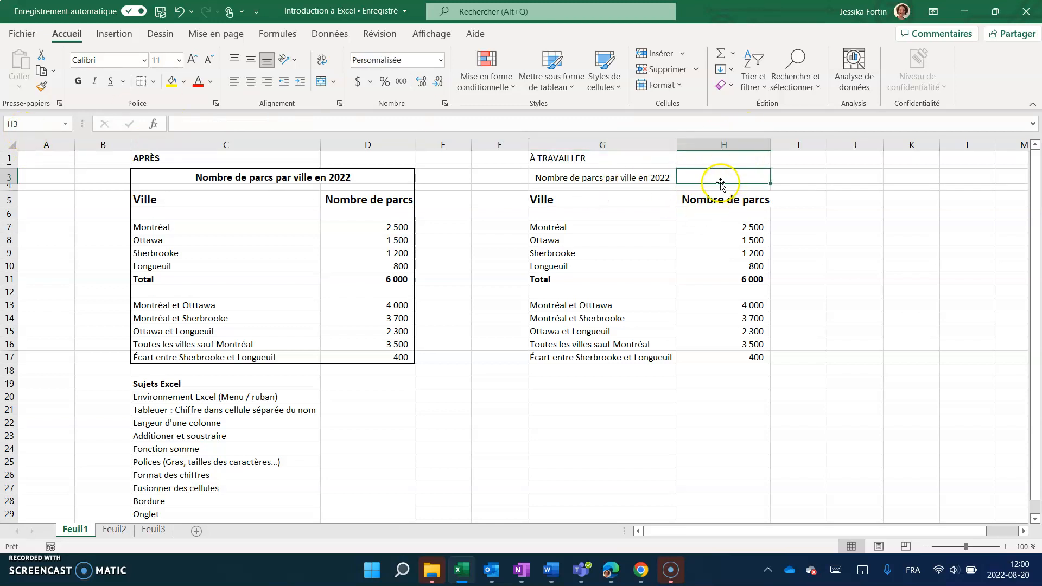
left_click(656, 177)
left_click_drag(661, 177, 696, 175)
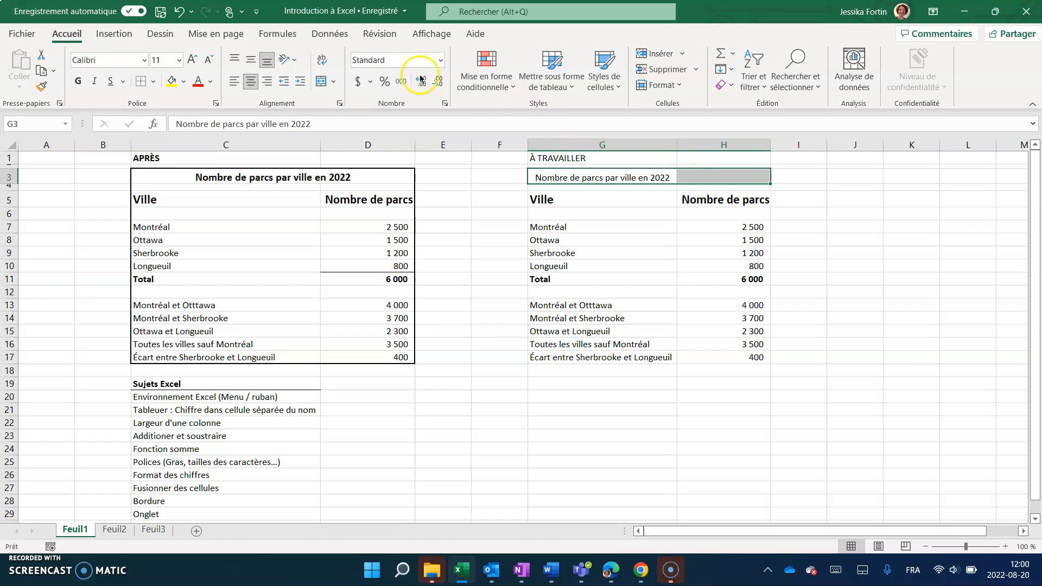
left_click(334, 82)
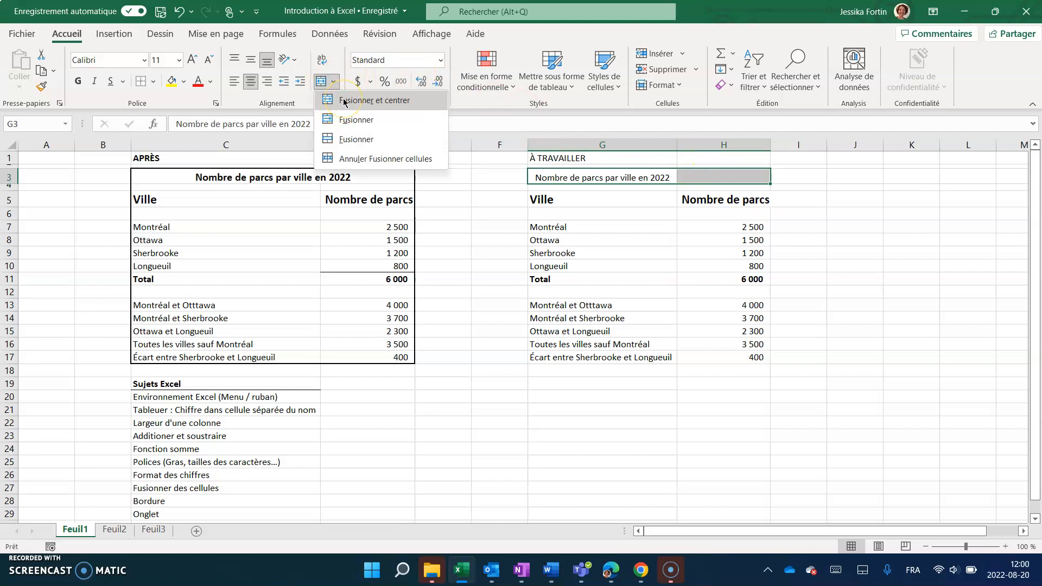
left_click(343, 100)
left_click(598, 265)
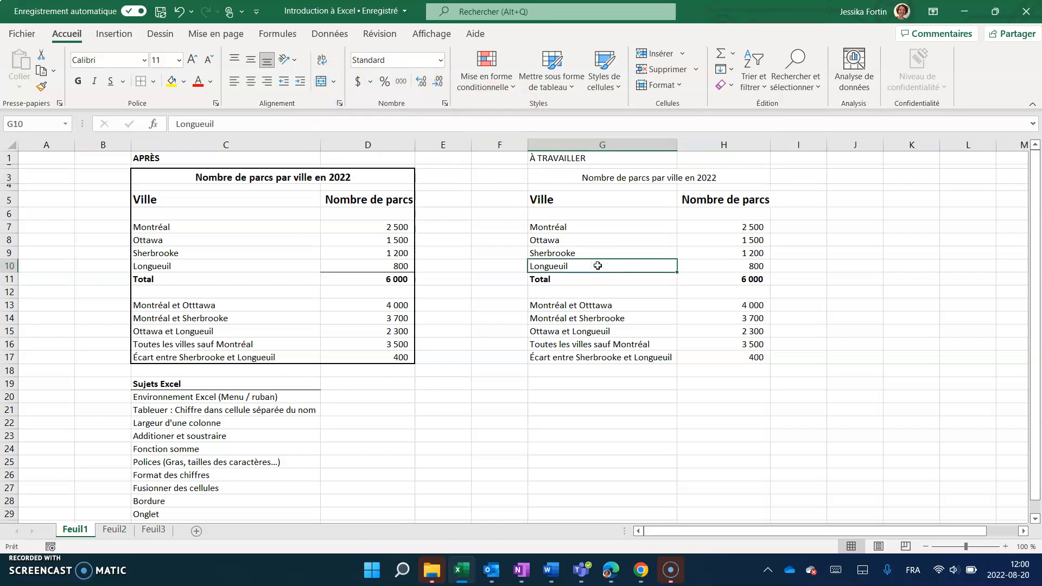
- Make the merged title in G3 bold and enlarge its font to size 12
left_click(647, 178)
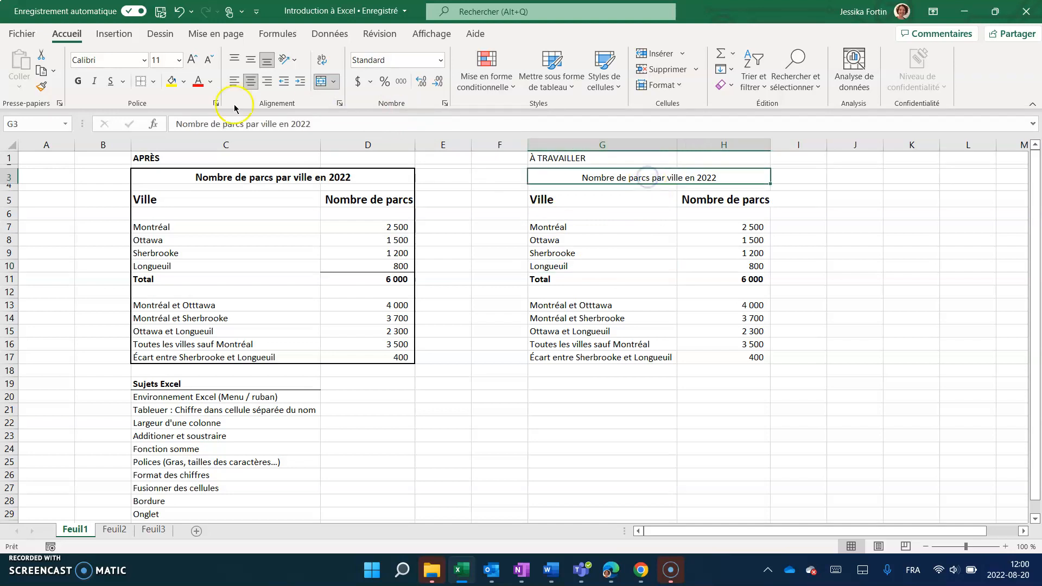
left_click(78, 81)
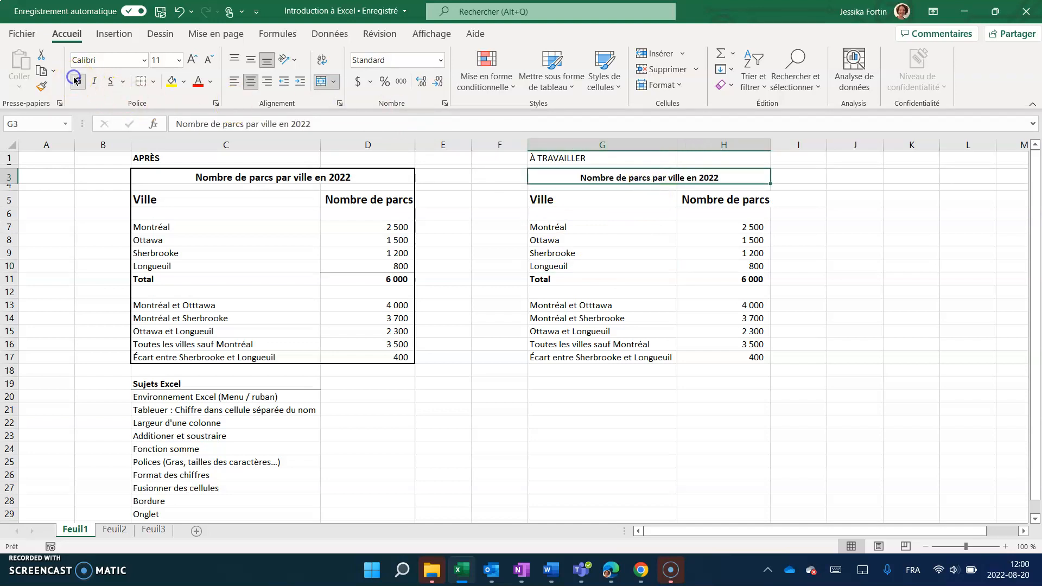
left_click(190, 59)
left_click(642, 377)
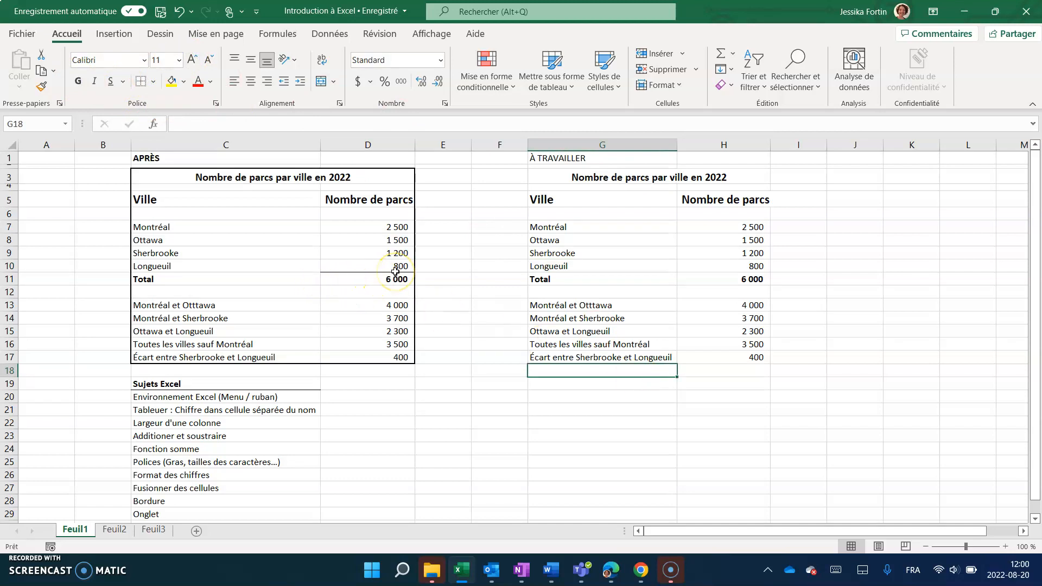
- Try underlining the Longueuil number in H10, and replace that underline with a bottom border on the cell
left_click(724, 268)
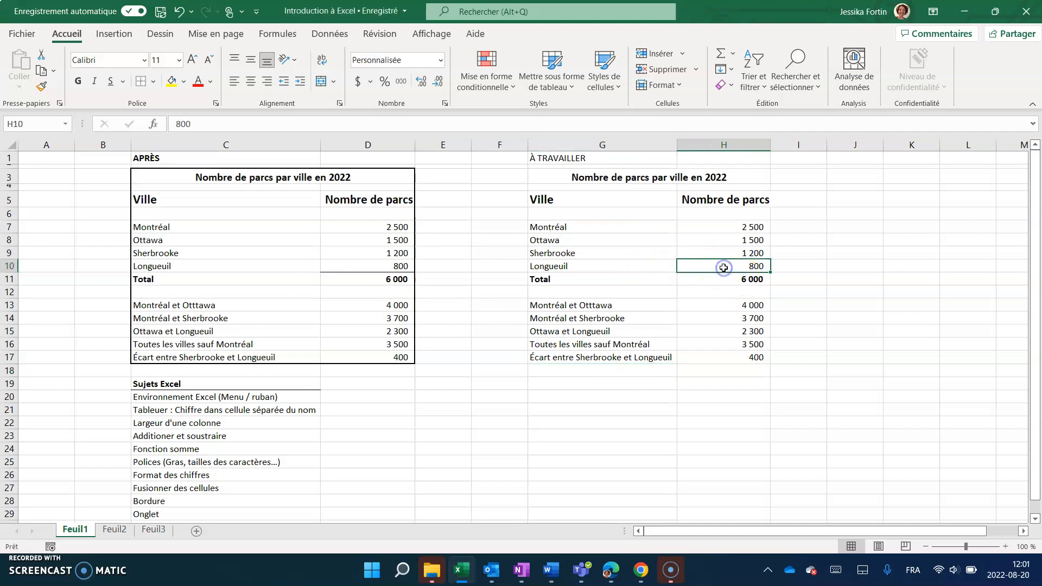
left_click(109, 83)
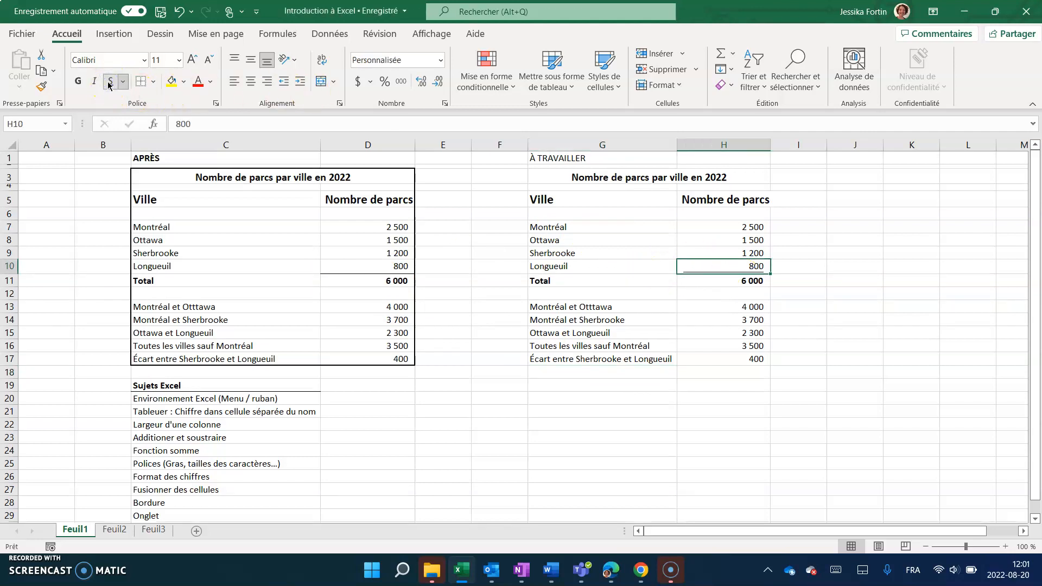
left_click(109, 83)
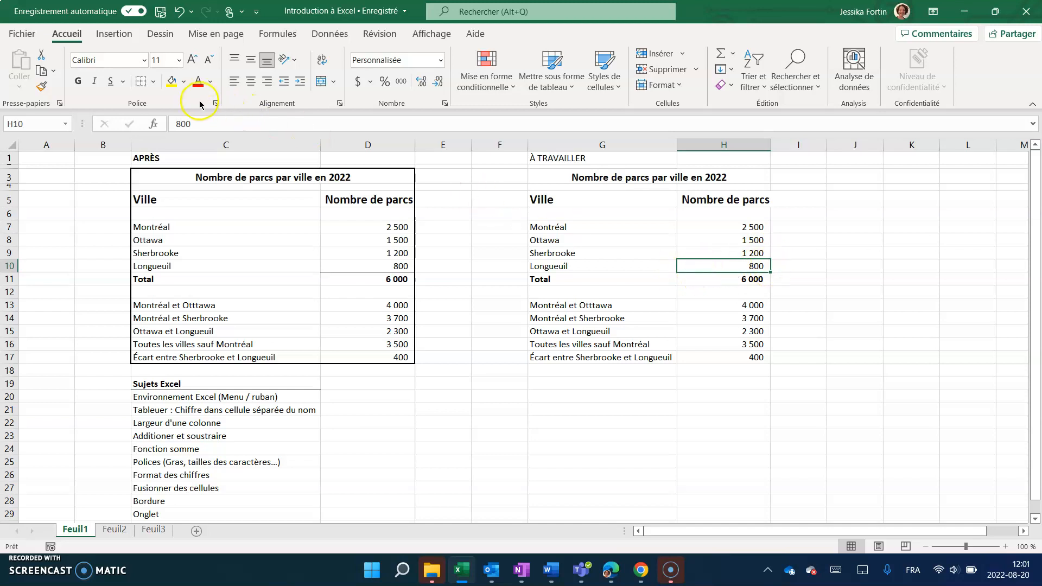
left_click(154, 81)
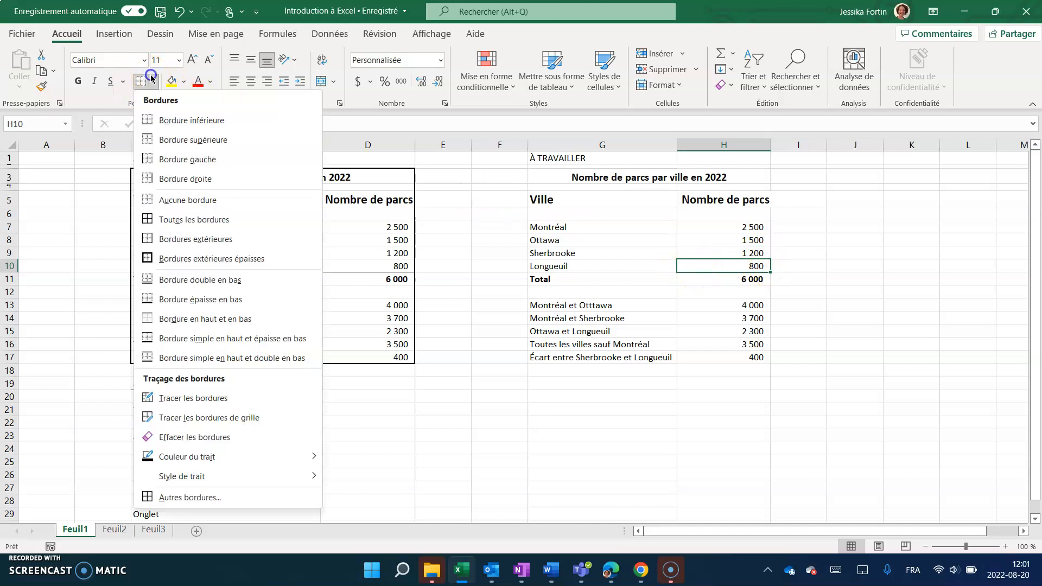
left_click(171, 122)
left_click(736, 293)
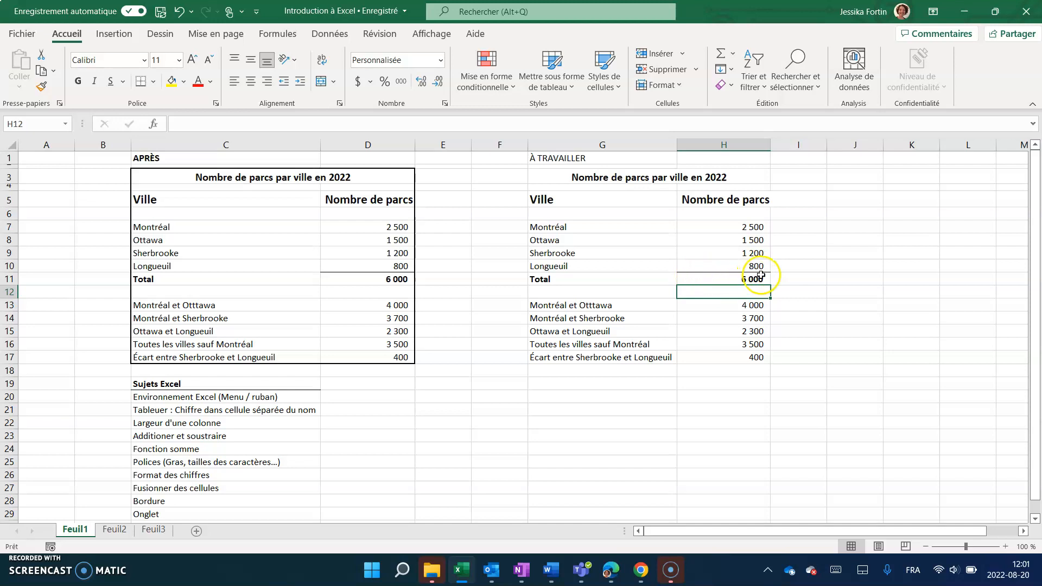
left_click(822, 294)
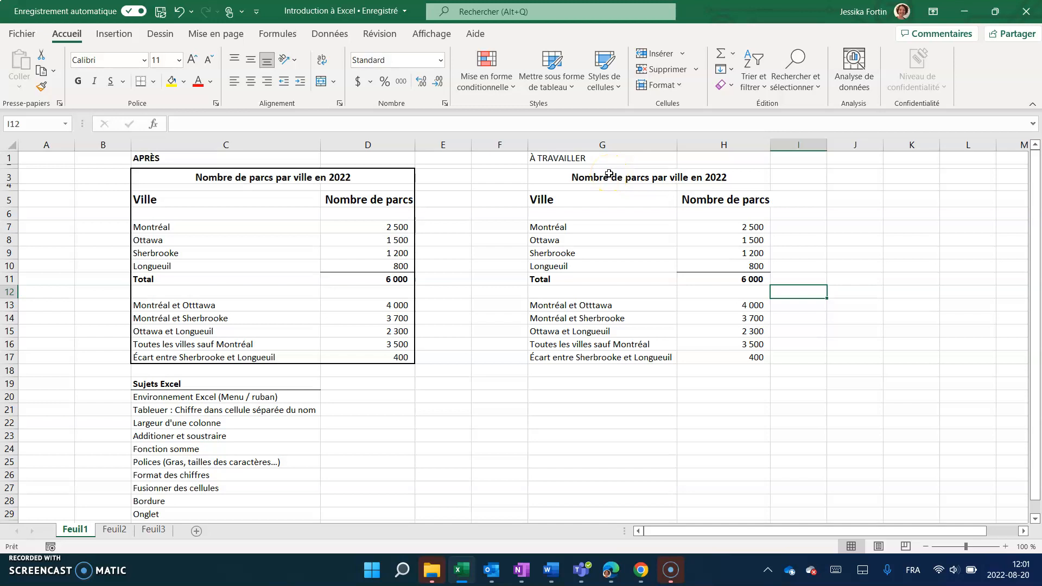
- Outline the whole table G3:H17 with thick outside borders and widen column H slightly beyond its header text
left_click_drag(609, 174, 631, 356)
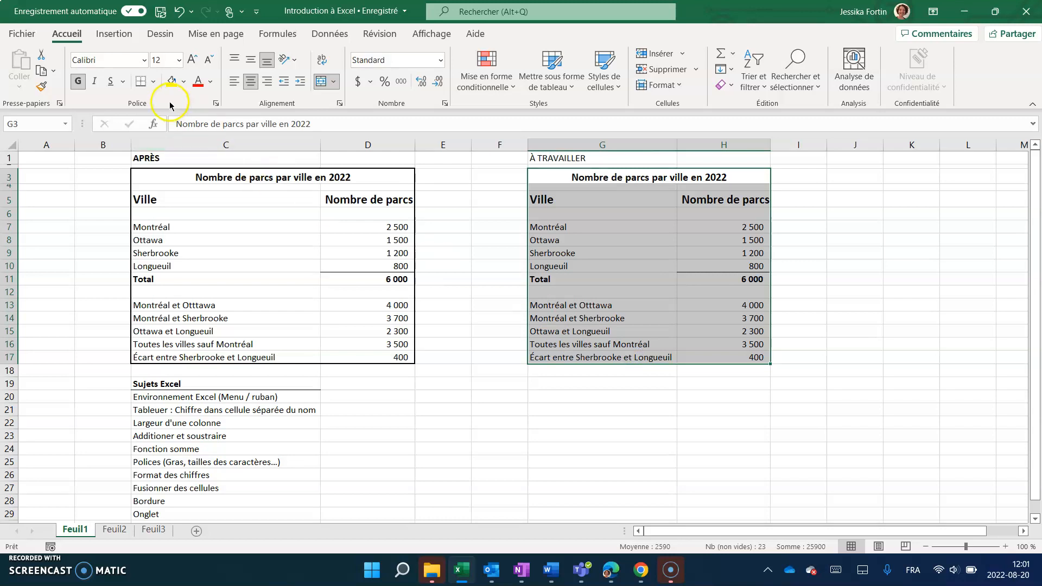
left_click(154, 85)
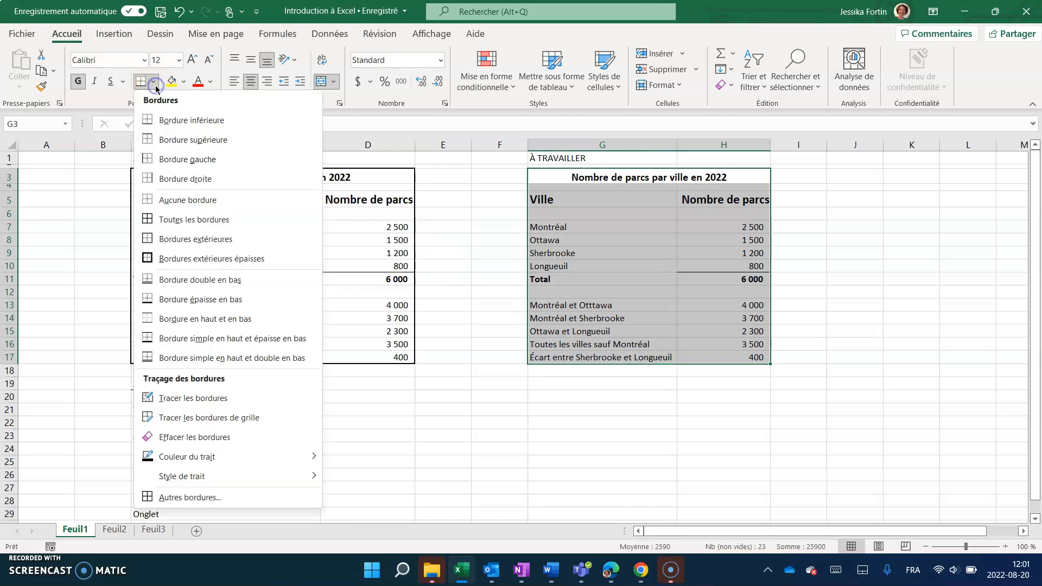
left_click(181, 260)
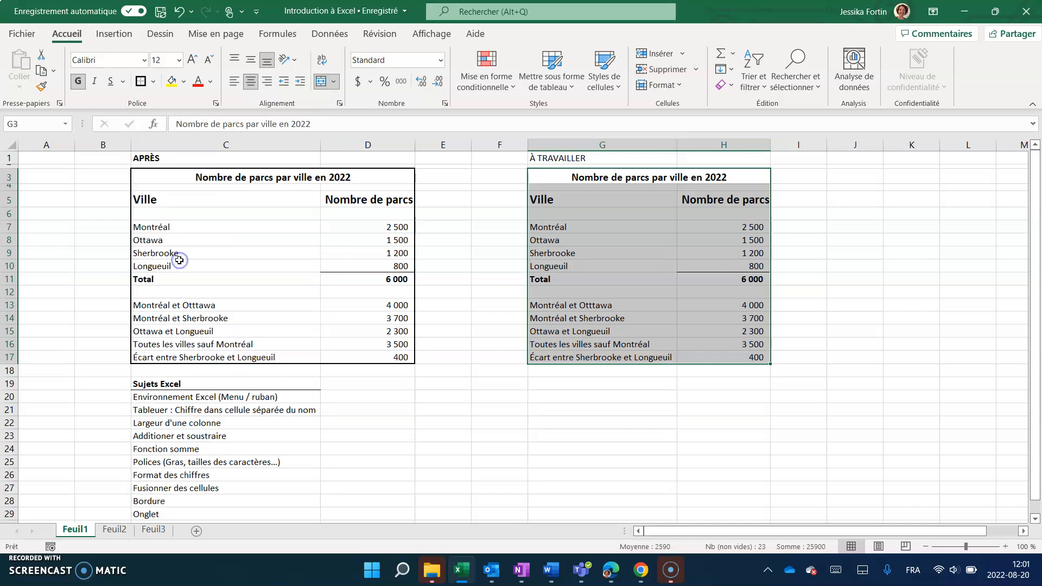
left_click(625, 415)
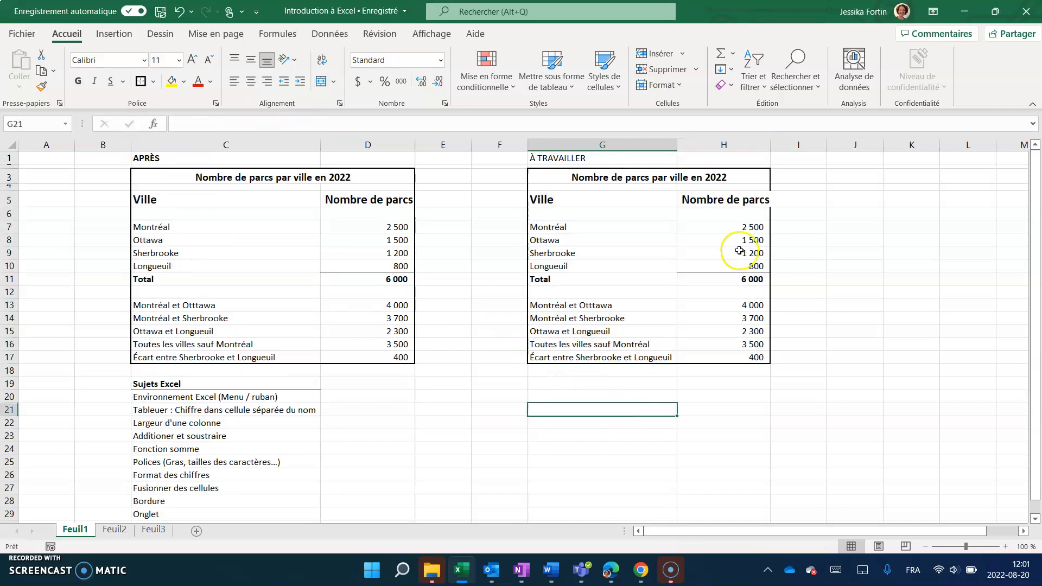
left_click_drag(772, 146, 780, 147)
left_click(824, 194)
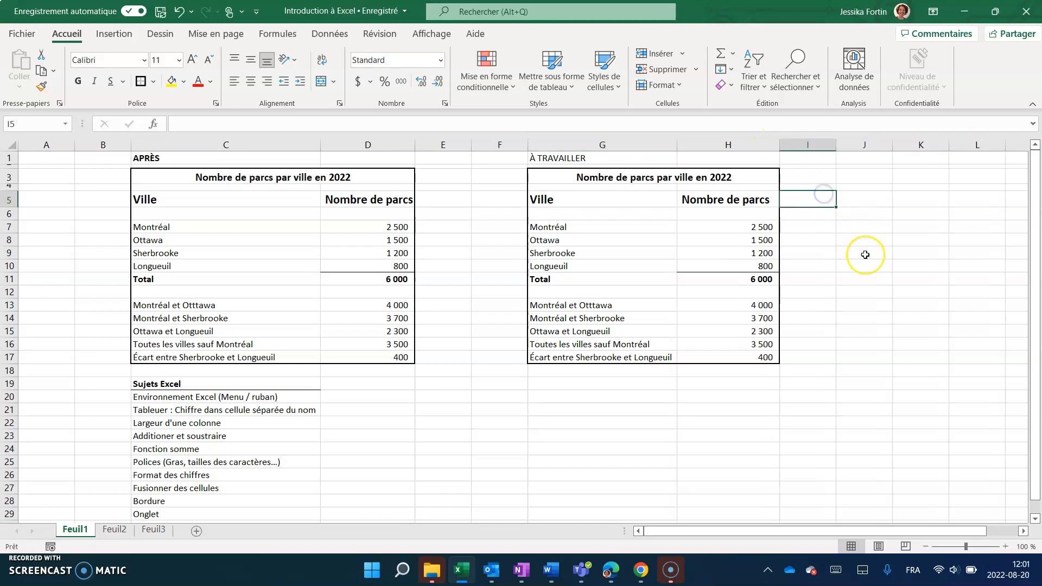